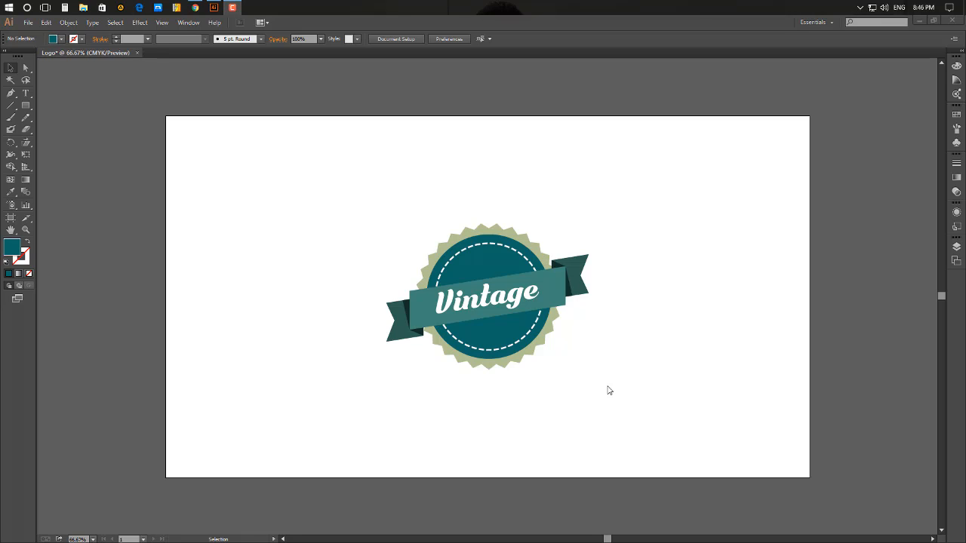
{"action": "left_click", "coordinate": [360, 191]}
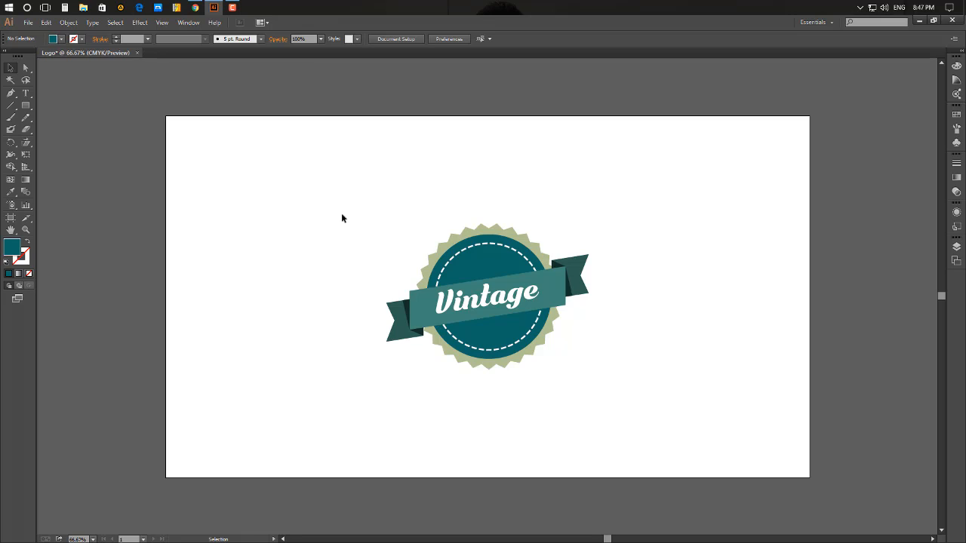
{"action": "left_click_drag", "start_coordinate": [355, 205], "coordinate": [641, 393]}
{"action": "left_click", "coordinate": [649, 333]}
Create a new 1920 × 1080 px document named "Logo Vintage".
{"action": "left_click", "coordinate": [26, 24]}
{"action": "left_click", "coordinate": [46, 35]}
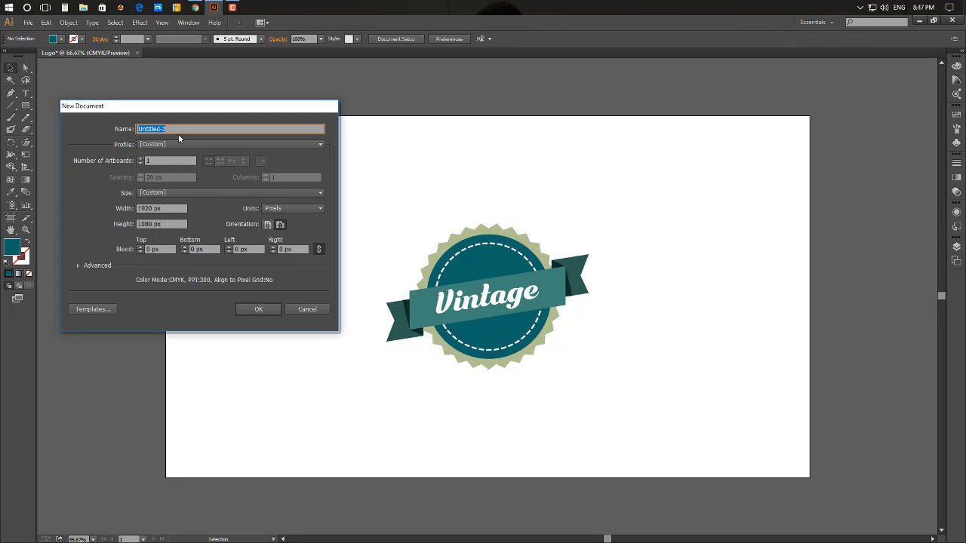
{"action": "type", "text": "Logo Vintage"}
{"action": "left_click", "coordinate": [166, 208]}
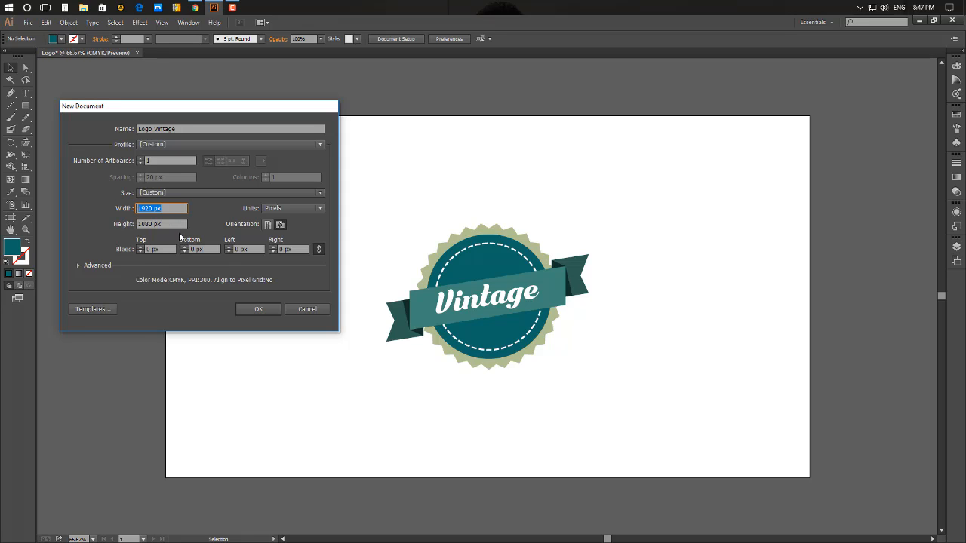
{"action": "left_click", "coordinate": [163, 224]}
{"action": "left_click", "coordinate": [257, 310]}
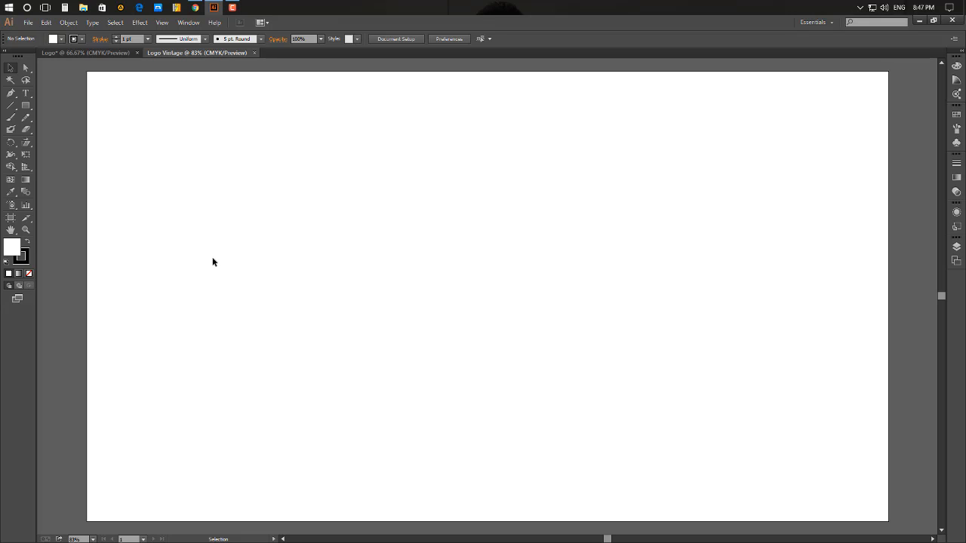
Show the Pathfinder panel and turn on Snap to Point.
{"action": "left_click", "coordinate": [187, 23]}
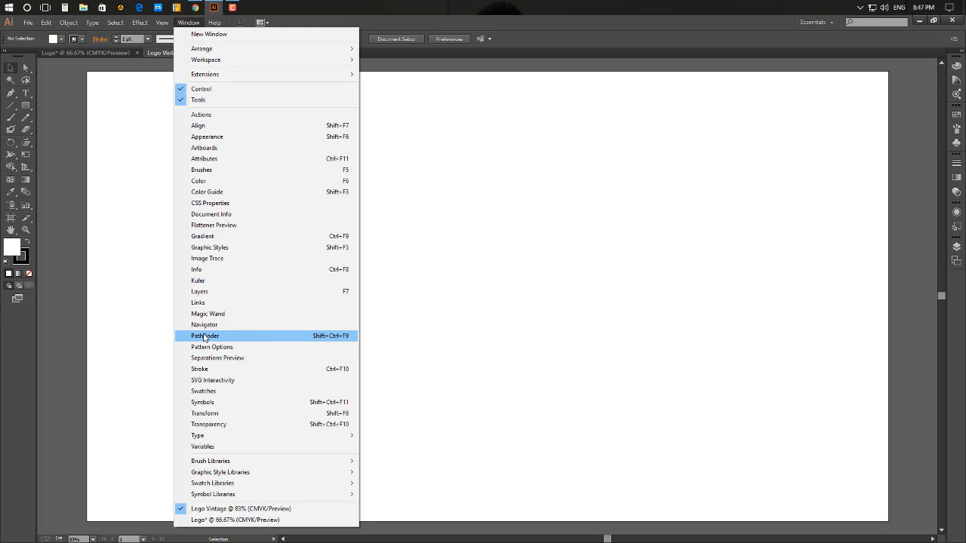
{"action": "left_click", "coordinate": [224, 343]}
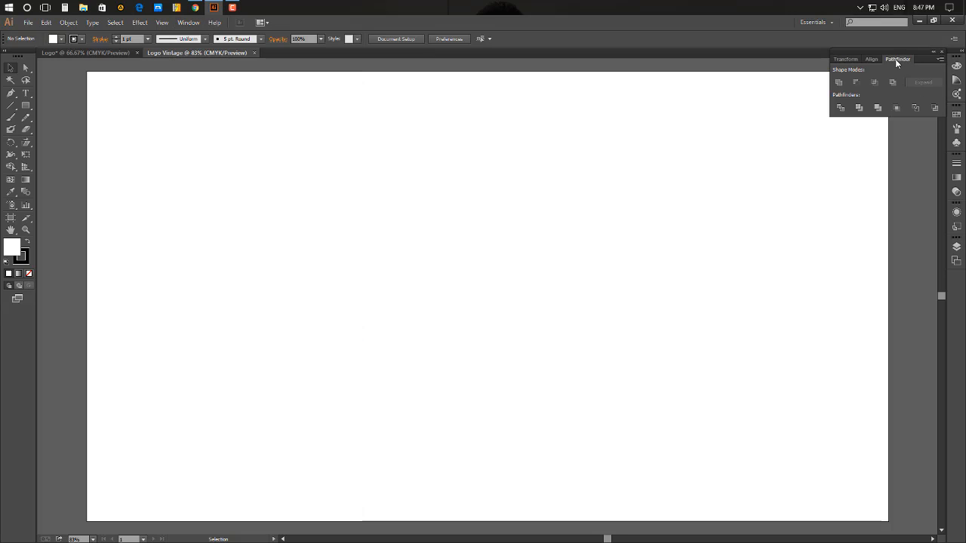
{"action": "left_click", "coordinate": [162, 22]}
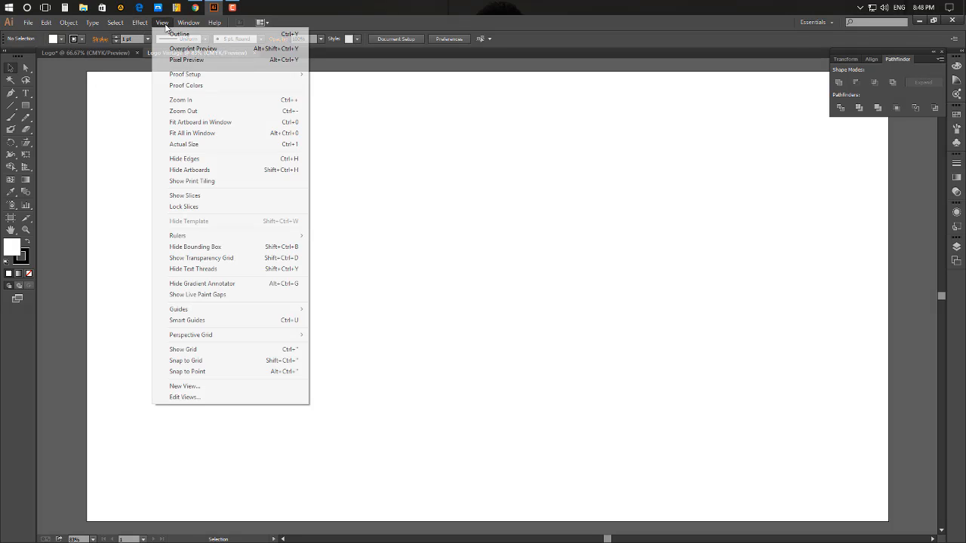
{"action": "left_click", "coordinate": [204, 372]}
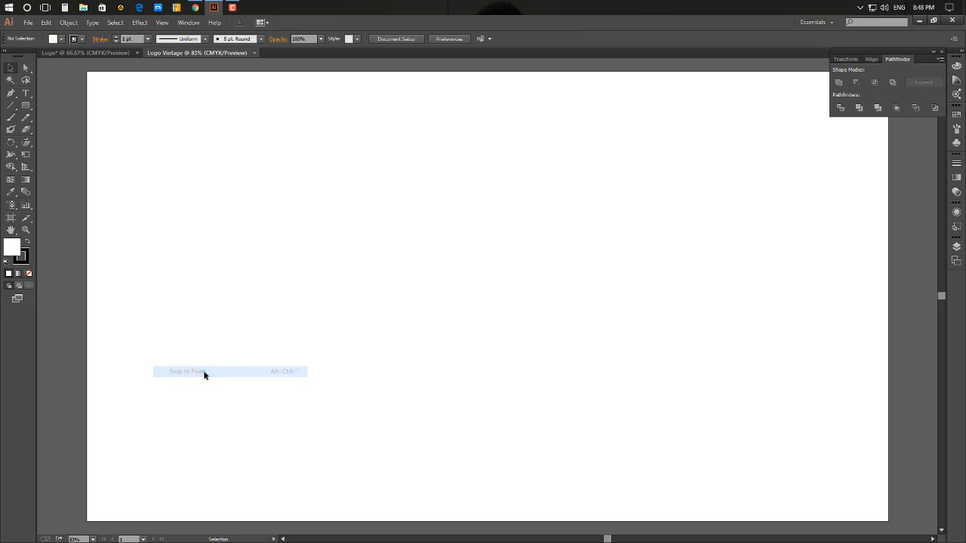
{"action": "left_click", "coordinate": [161, 22]}
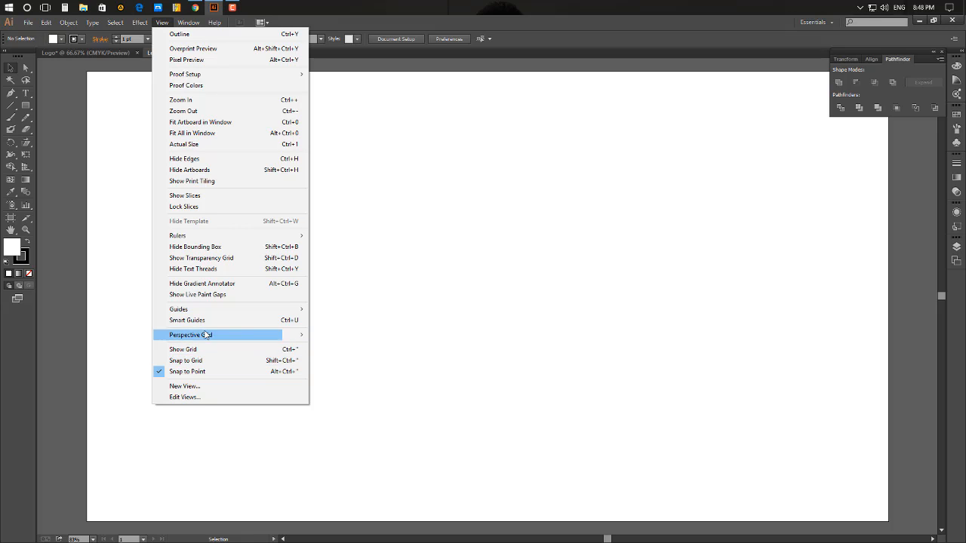
{"action": "left_click", "coordinate": [571, 198]}
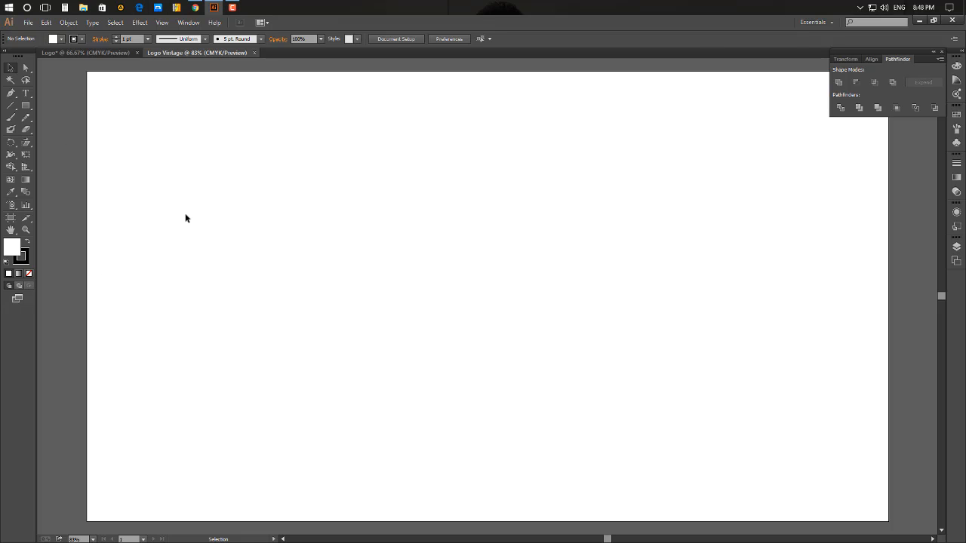
{"action": "left_click", "coordinate": [101, 52]}
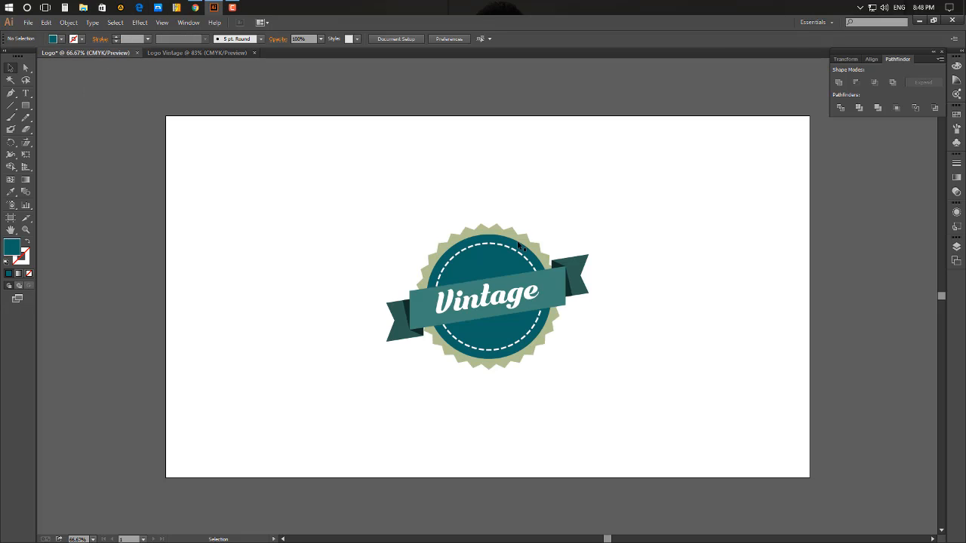
{"action": "left_click", "coordinate": [191, 54]}
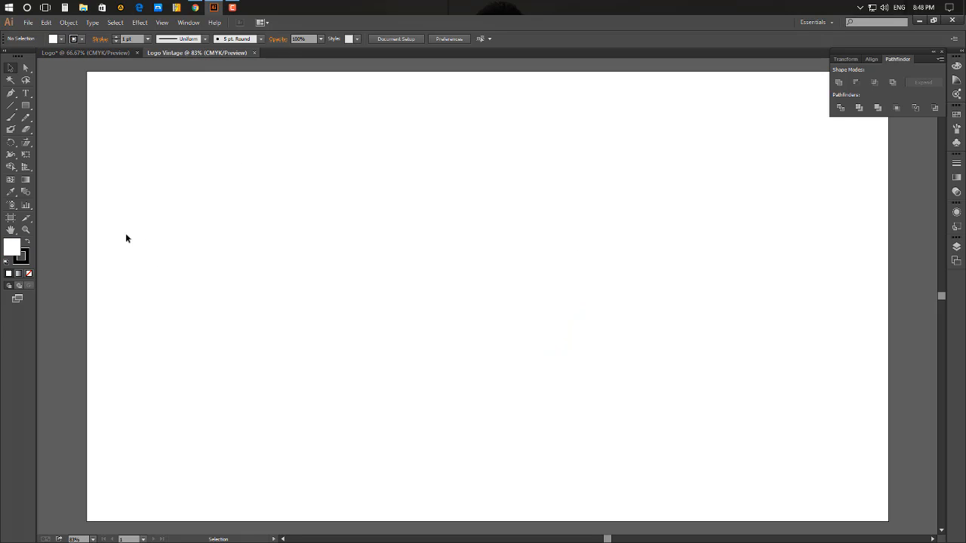
{"action": "left_click", "coordinate": [31, 112]}
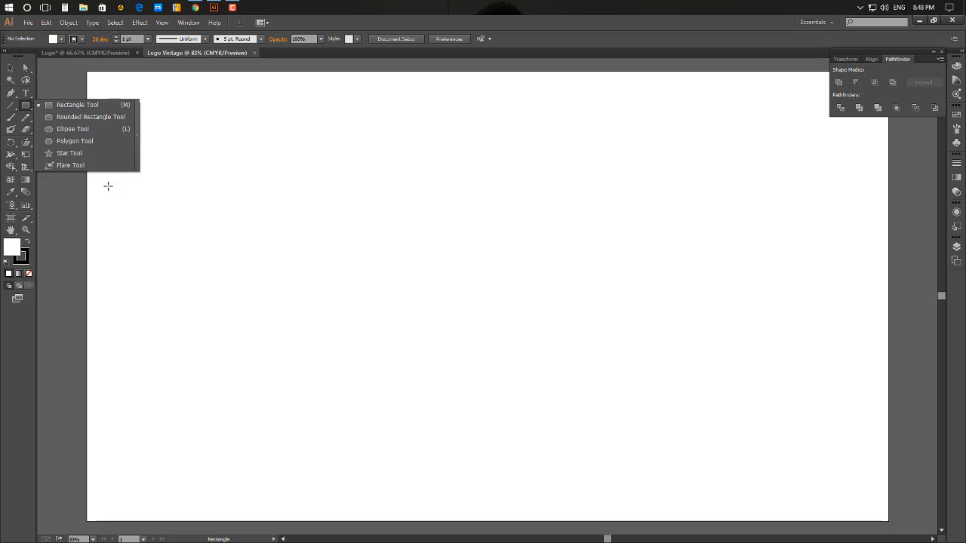
{"action": "left_click", "coordinate": [70, 153]}
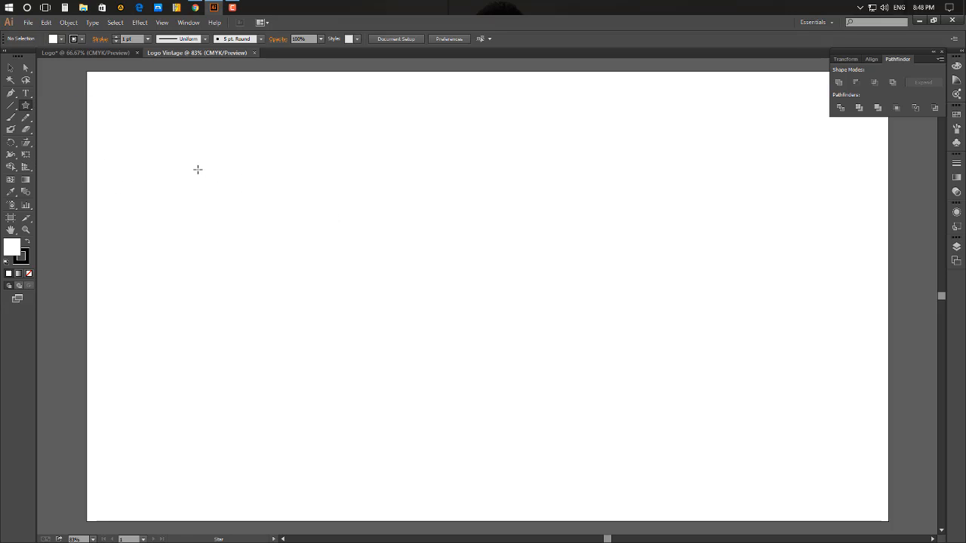
{"action": "left_click_drag", "start_coordinate": [197, 169], "coordinate": [247, 200]}
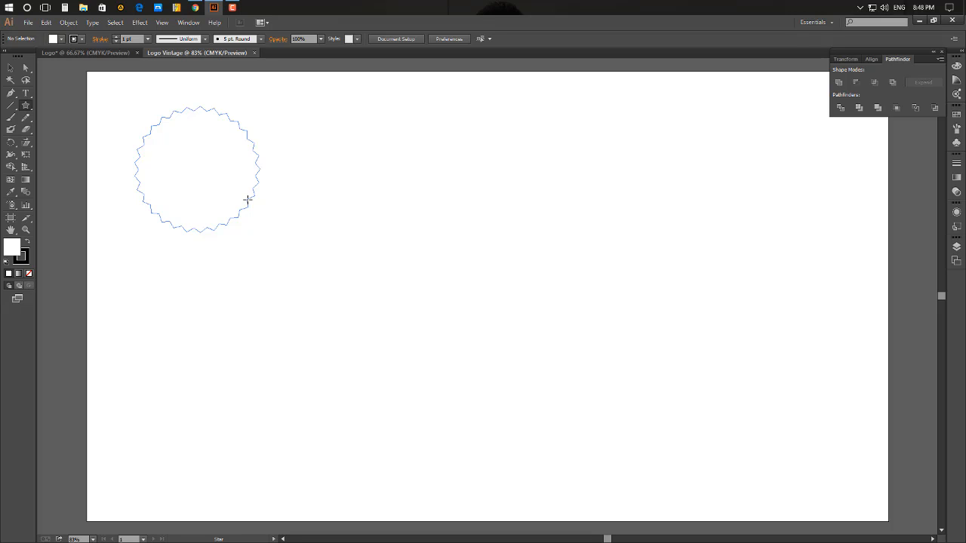
{"action": "key", "text": "Up"}
{"action": "key", "text": "Up"}
{"action": "key", "text": "Up"}
{"action": "key", "text": "Up"}
{"action": "key", "text": "Up"}
{"action": "key", "text": "Up"}
{"action": "key", "text": "Up"}
{"action": "key", "text": "Up"}
{"action": "key", "text": "Up"}
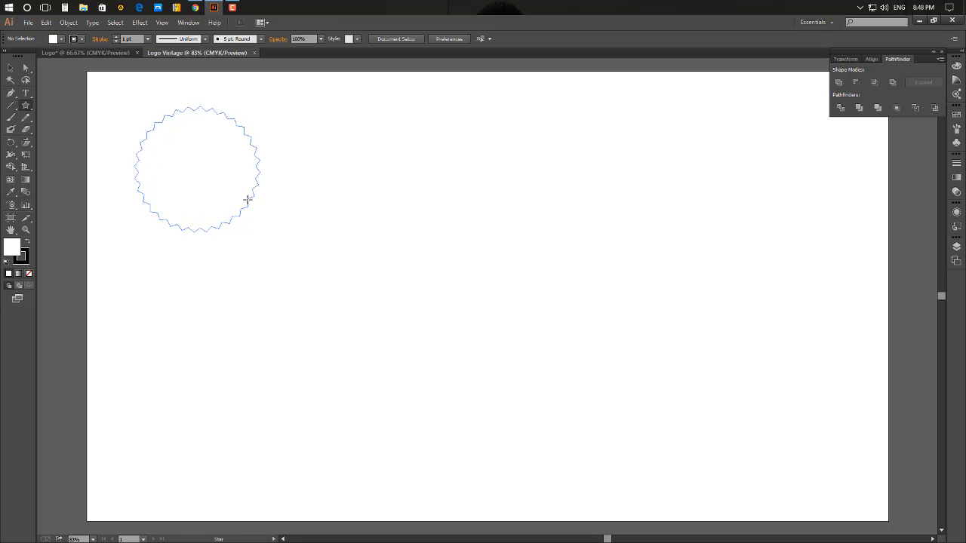
{"action": "key", "text": "Up"}
{"action": "key", "text": "Up"}
{"action": "key", "text": "Up"}
{"action": "key", "text": "Up"}
{"action": "key", "text": "Up"}
{"action": "key", "text": "Up"}
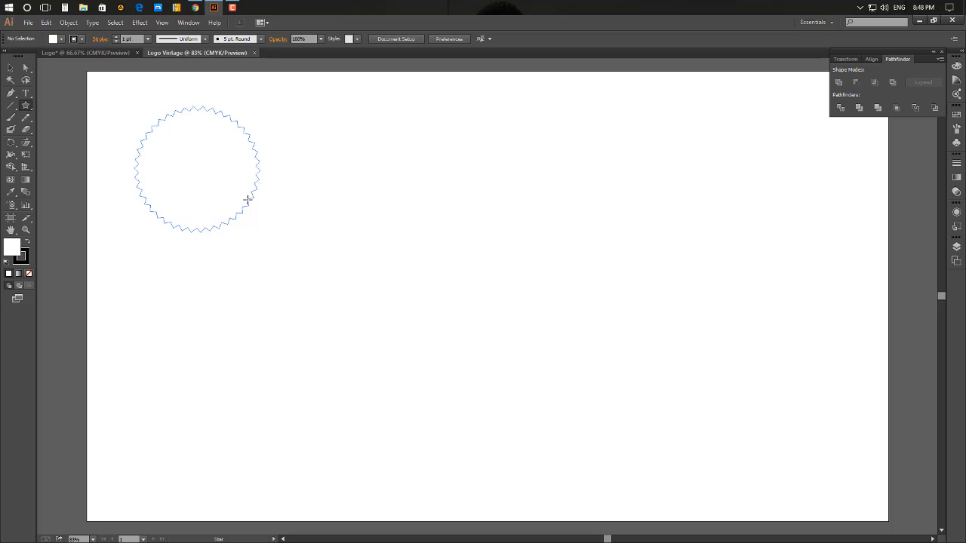
{"action": "key", "text": "Down"}
{"action": "key", "text": "Down"}
{"action": "key", "text": "Down"}
{"action": "key", "text": "Down"}
{"action": "key", "text": "Down"}
{"action": "key", "text": "Down"}
{"action": "key", "text": "Down"}
{"action": "key", "text": "Down"}
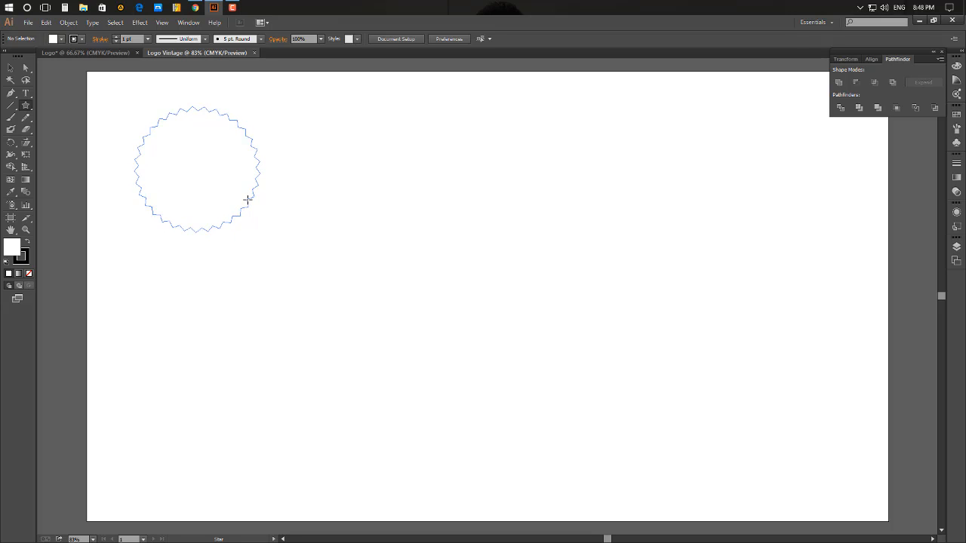
{"action": "key", "text": "Down"}
{"action": "key", "text": "Down"}
{"action": "key", "text": "Down"}
{"action": "key", "text": "Down"}
{"action": "key", "text": "Down"}
{"action": "left_click_drag", "start_coordinate": [248, 200], "coordinate": [223, 181]}
{"action": "key", "text": "Down"}
{"action": "key", "text": "Down"}
{"action": "key", "text": "Down"}
{"action": "key", "text": "Down"}
{"action": "key", "text": "Down"}
{"action": "key", "text": "Down"}
{"action": "key", "text": "Down"}
{"action": "key", "text": "Down"}
{"action": "key", "text": "Down"}
{"action": "key", "text": "Down"}
{"action": "key", "text": "Down"}
{"action": "key", "text": "Delete"}
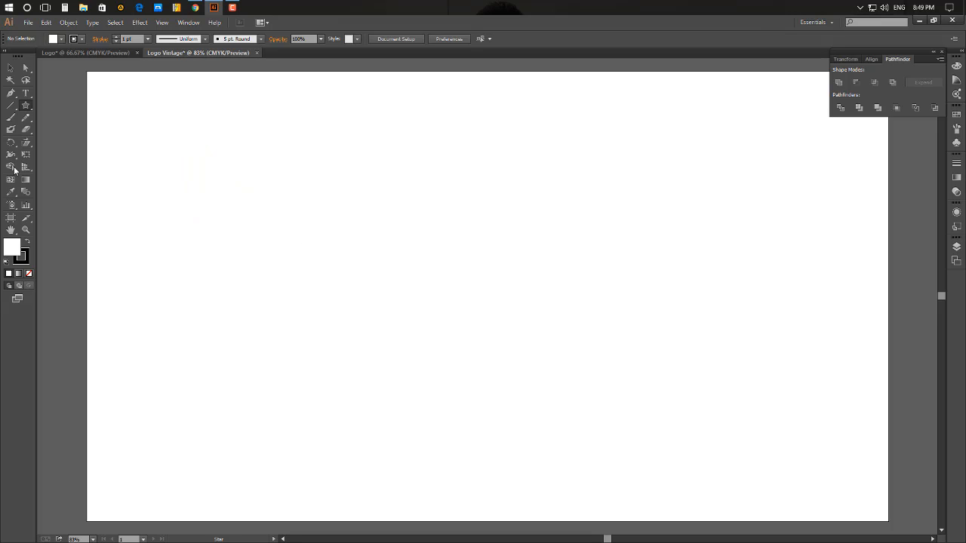
{"action": "left_click", "coordinate": [26, 105]}
{"action": "left_click_drag", "start_coordinate": [213, 173], "coordinate": [238, 202]}
{"action": "key", "text": "Delete"}
Draw a round starburst about 430 px wide with about 29 shallow points in the upper-left area of the Logo Vintage artboard.
{"action": "left_click", "coordinate": [63, 55]}
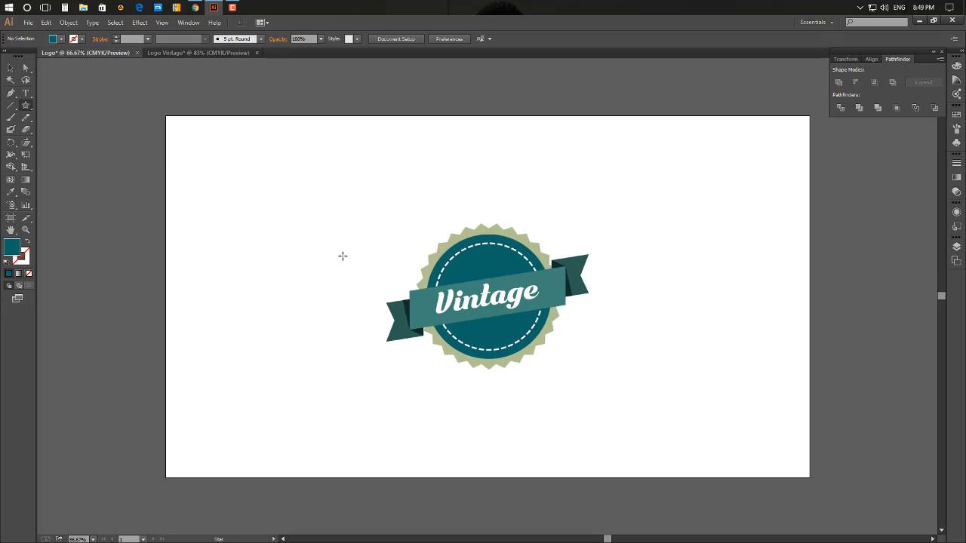
{"action": "left_click", "coordinate": [177, 53]}
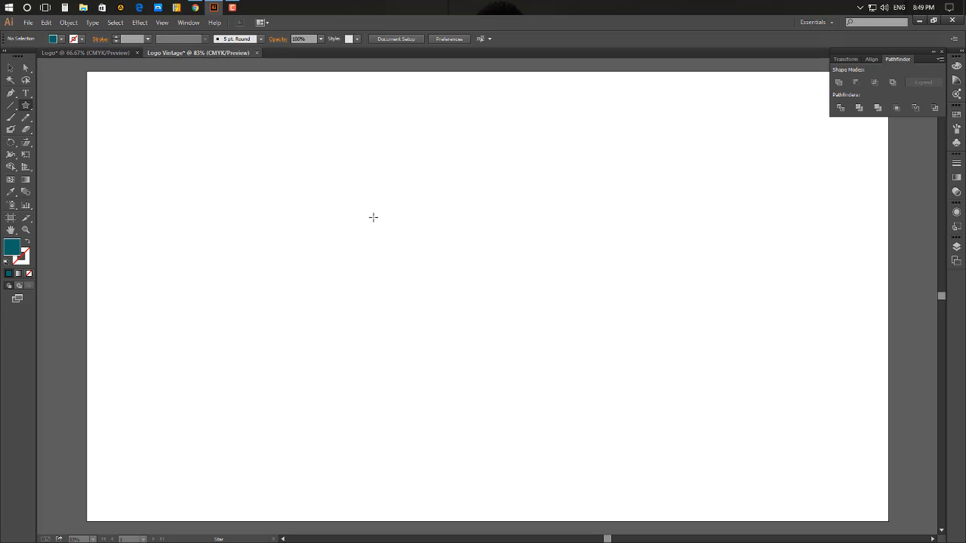
{"action": "left_click_drag", "start_coordinate": [310, 206], "coordinate": [355, 232]}
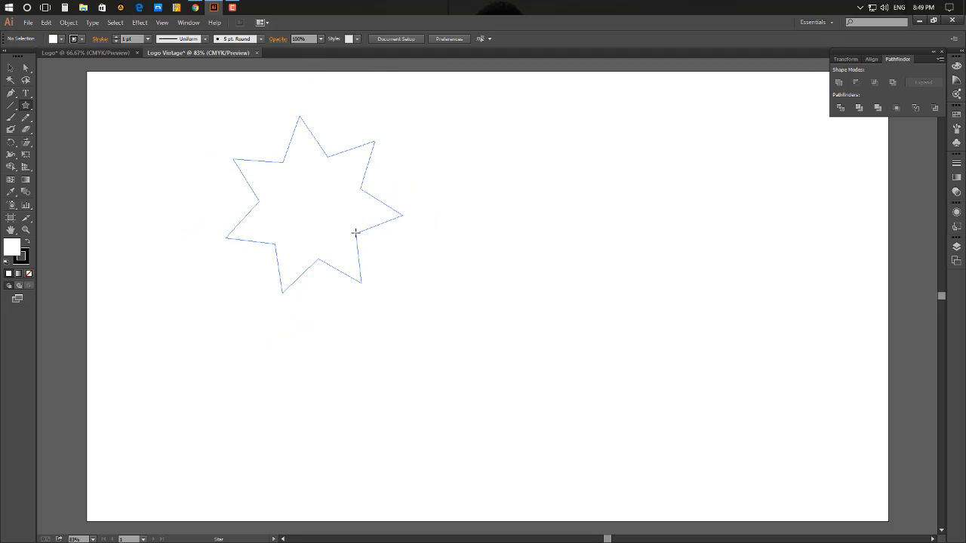
{"action": "left_click_drag", "start_coordinate": [355, 232], "coordinate": [356, 232]}
{"action": "key", "text": "Up"}
{"action": "key", "text": "Up"}
{"action": "key", "text": "Up"}
{"action": "key", "text": "Up"}
{"action": "key", "text": "Up"}
{"action": "key", "text": "Up"}
{"action": "key", "text": "Up"}
{"action": "key", "text": "Up"}
{"action": "key", "text": "Up"}
{"action": "key", "text": "Up"}
{"action": "key", "text": "Up"}
{"action": "key", "text": "Up"}
{"action": "key", "text": "Up"}
{"action": "key", "text": "Up"}
{"action": "key", "text": "Up"}
{"action": "key", "text": "Up"}
{"action": "key", "text": "Up"}
{"action": "key", "text": "Up"}
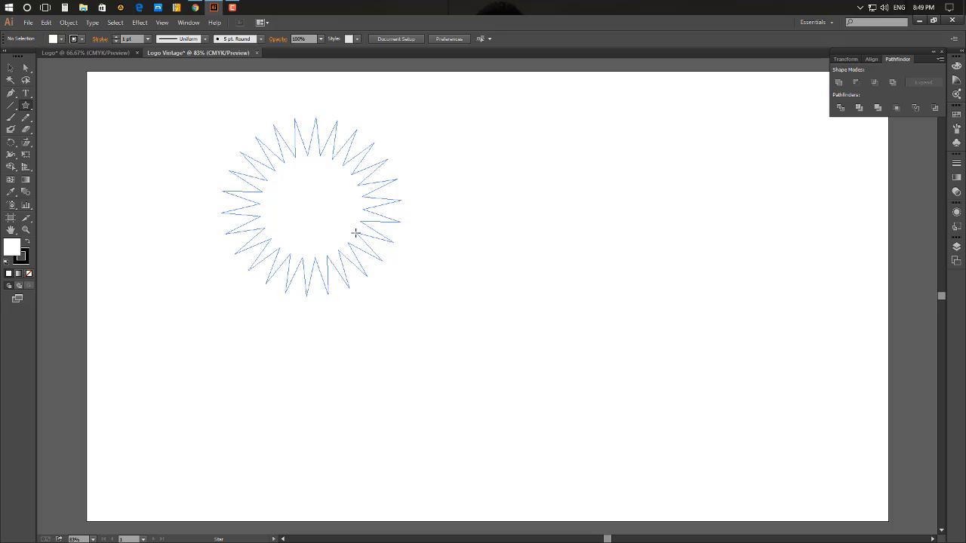
{"action": "left_click_drag", "start_coordinate": [356, 232], "coordinate": [368, 269]}
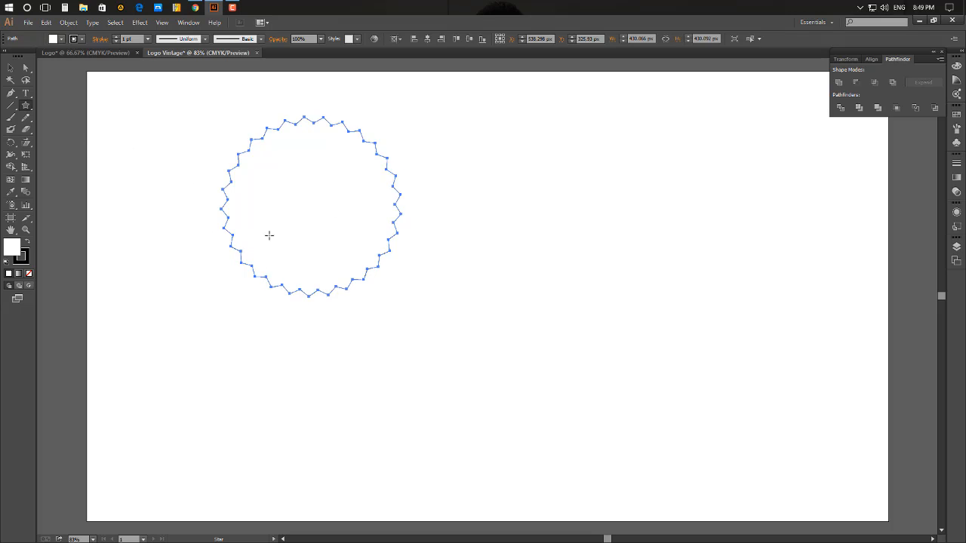
Fill the starburst with an orange swatch.
{"action": "left_click", "coordinate": [87, 54]}
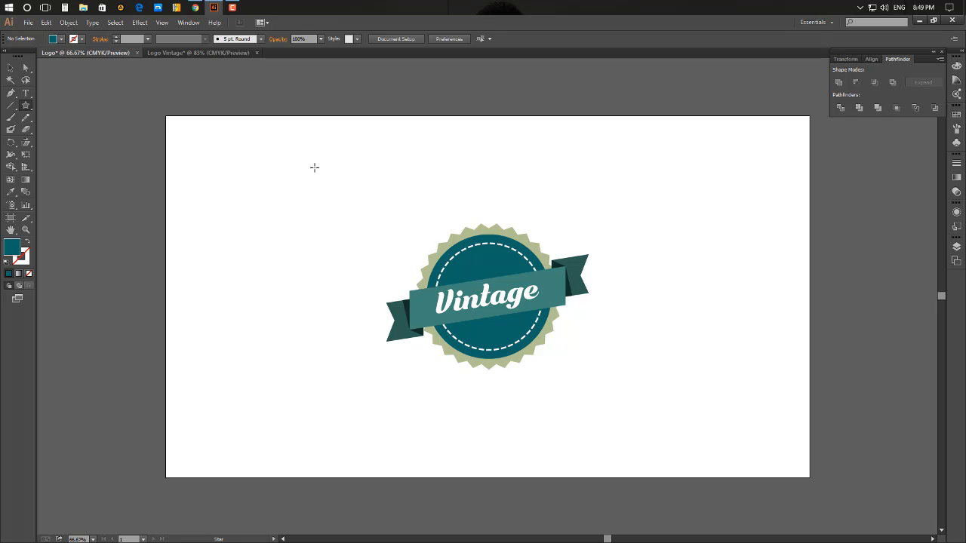
{"action": "left_click", "coordinate": [188, 53]}
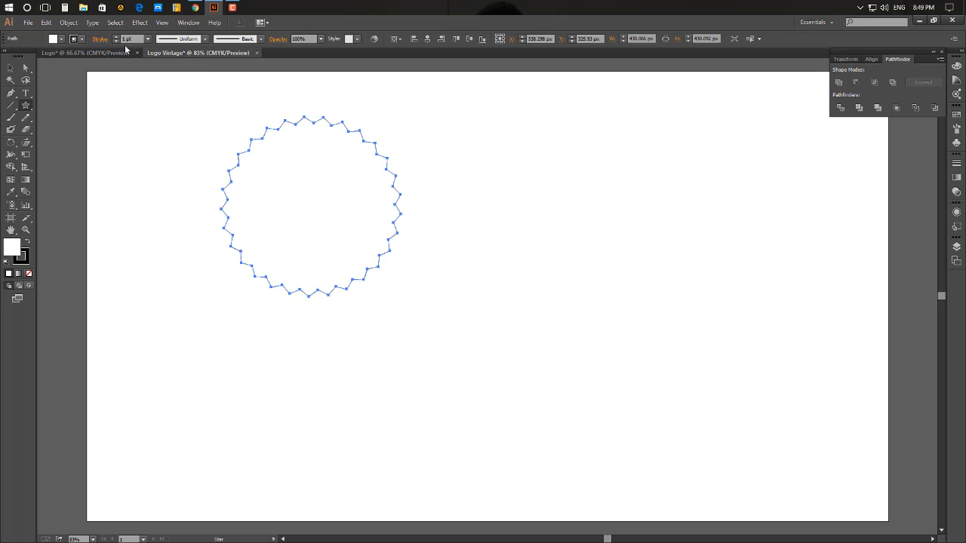
{"action": "left_click", "coordinate": [61, 40]}
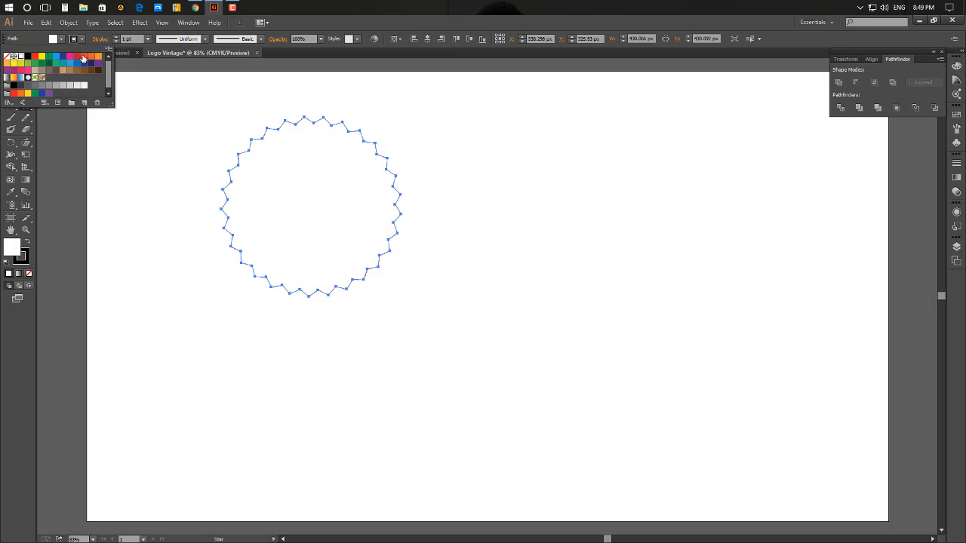
{"action": "left_click", "coordinate": [91, 57]}
{"action": "double_click", "coordinate": [15, 250]}
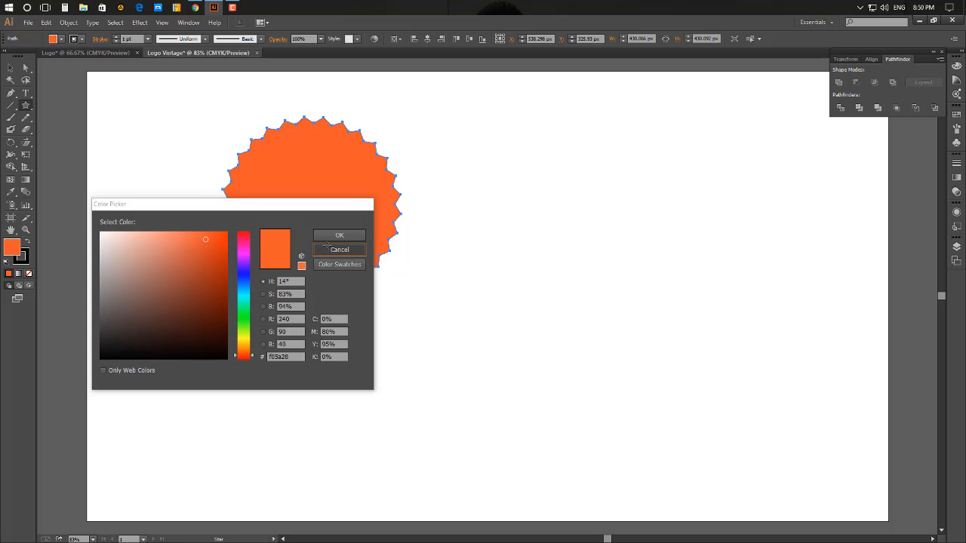
{"action": "left_click", "coordinate": [330, 250]}
Sample the jagged rim's colour in the finished Logo document and apply it, hex b1bf8f, as the new starburst's fill.
{"action": "left_click", "coordinate": [83, 53]}
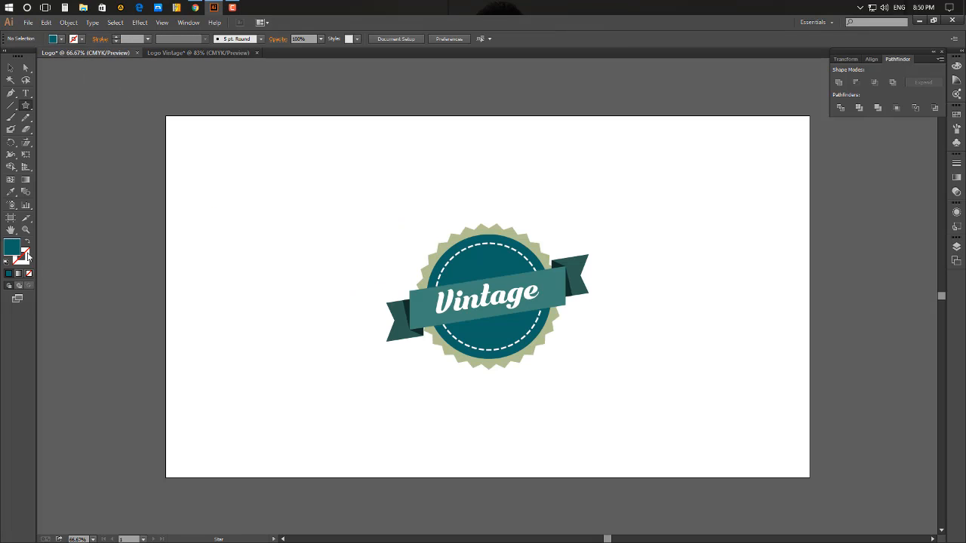
{"action": "left_click", "coordinate": [11, 192]}
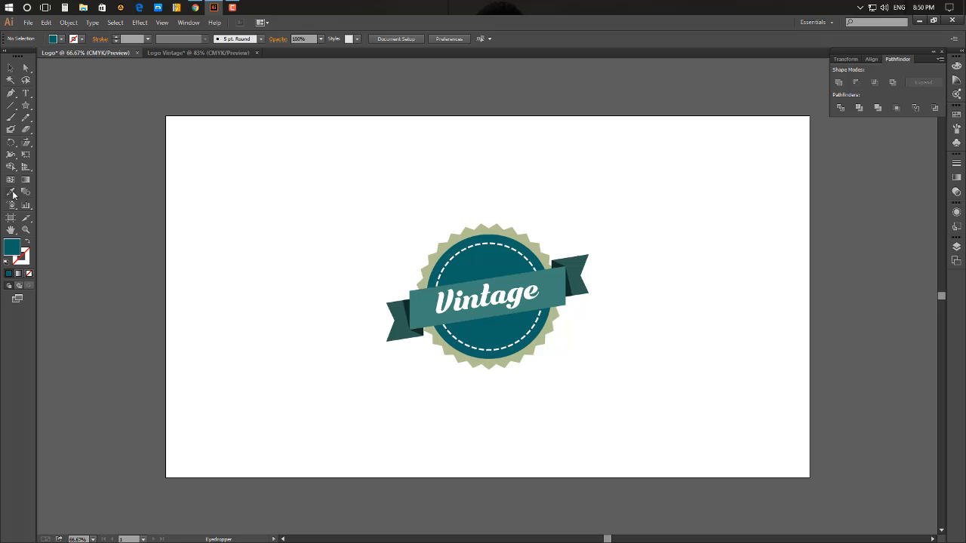
{"action": "left_click", "coordinate": [448, 243]}
{"action": "double_click", "coordinate": [15, 249]}
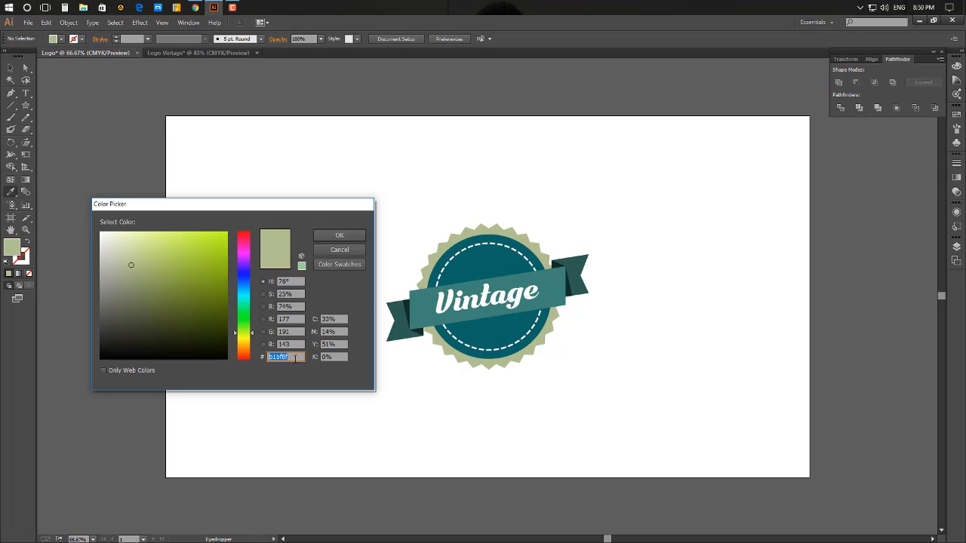
{"action": "left_click", "coordinate": [340, 250]}
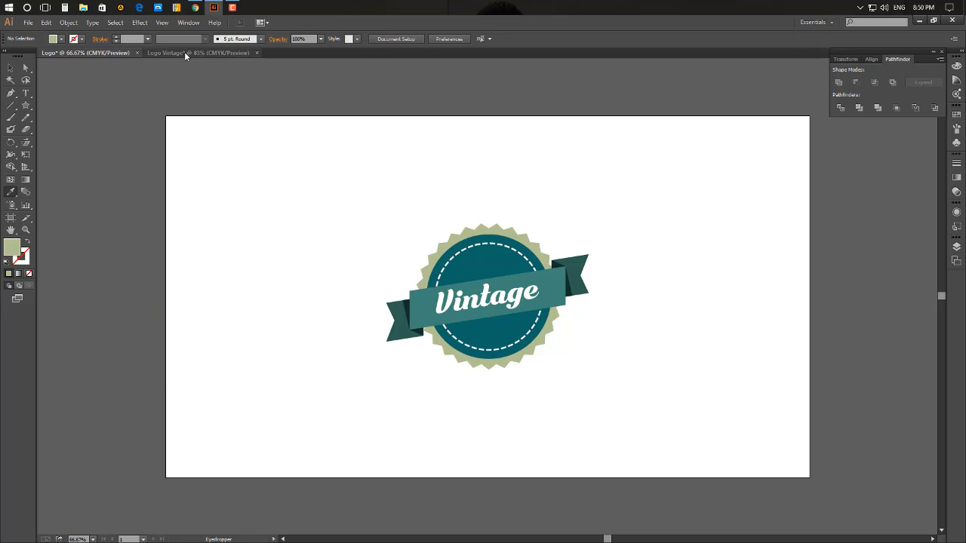
{"action": "left_click", "coordinate": [184, 52]}
{"action": "double_click", "coordinate": [7, 243]}
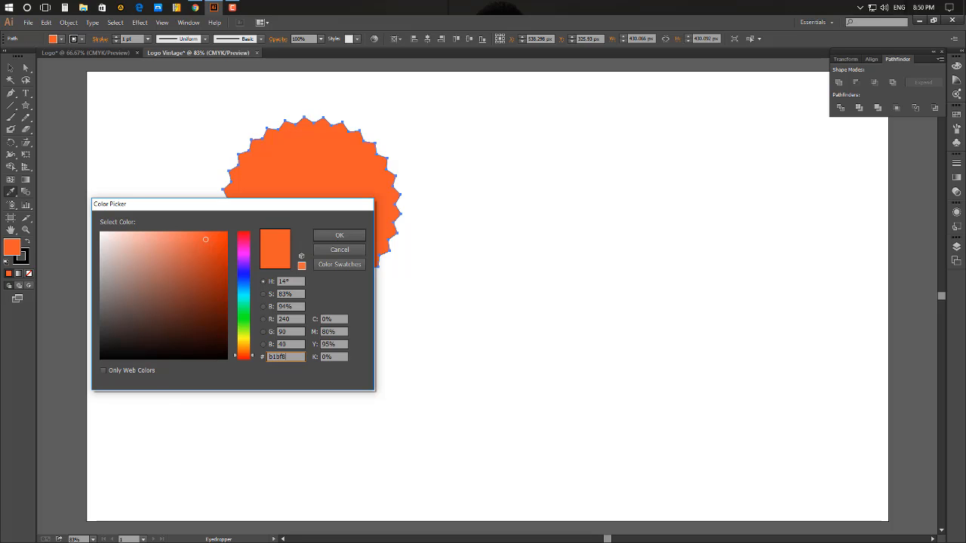
{"action": "type", "text": "f"}
{"action": "key", "text": "Return"}
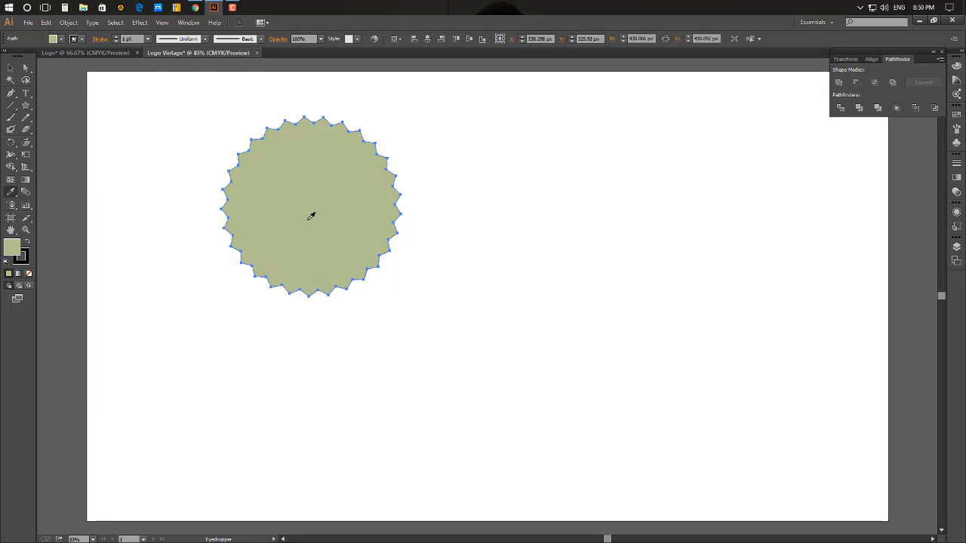
{"action": "left_click", "coordinate": [10, 67]}
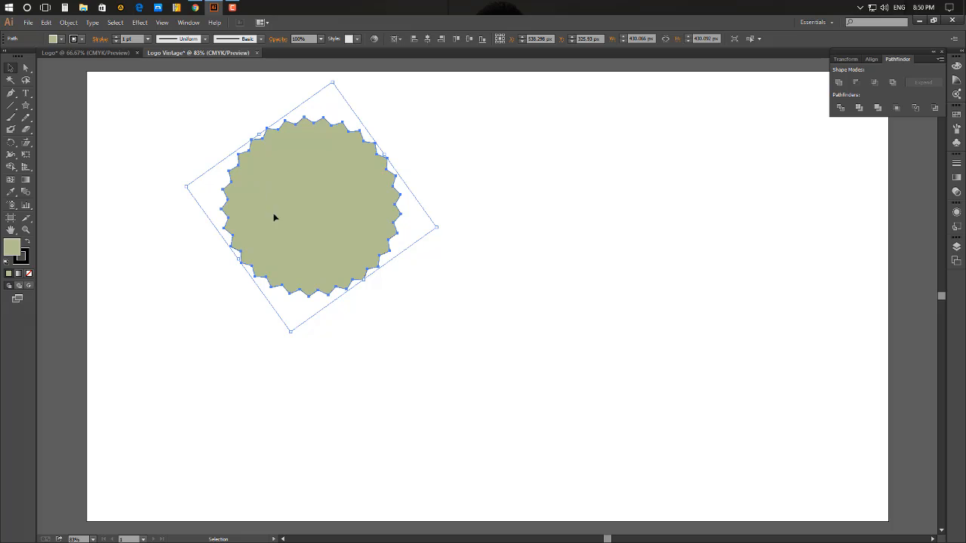
Replace the tilted starburst with an upright one about 455 px wide, positioned left of the artboard's centre.
{"action": "left_click_drag", "start_coordinate": [330, 204], "coordinate": [538, 325]}
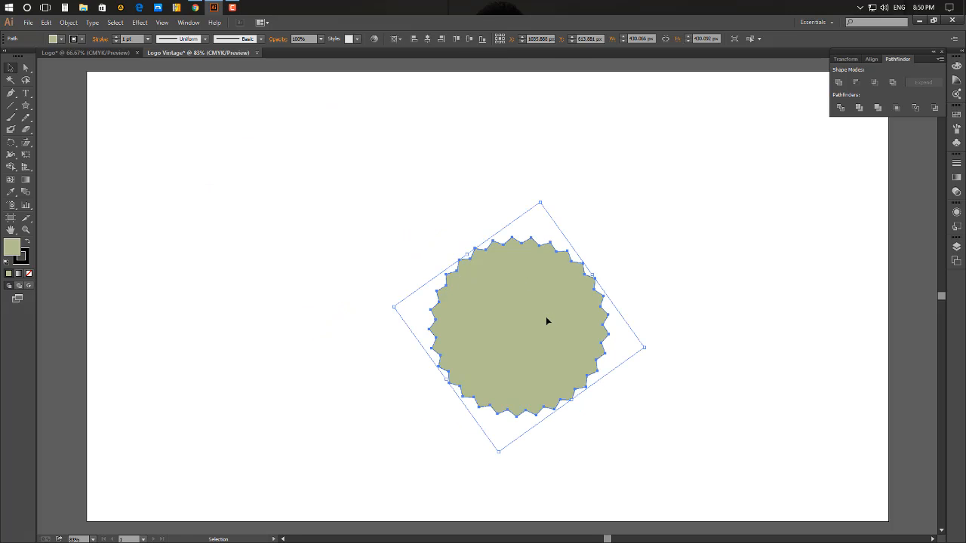
{"action": "key", "text": "Delete"}
{"action": "left_click", "coordinate": [25, 105]}
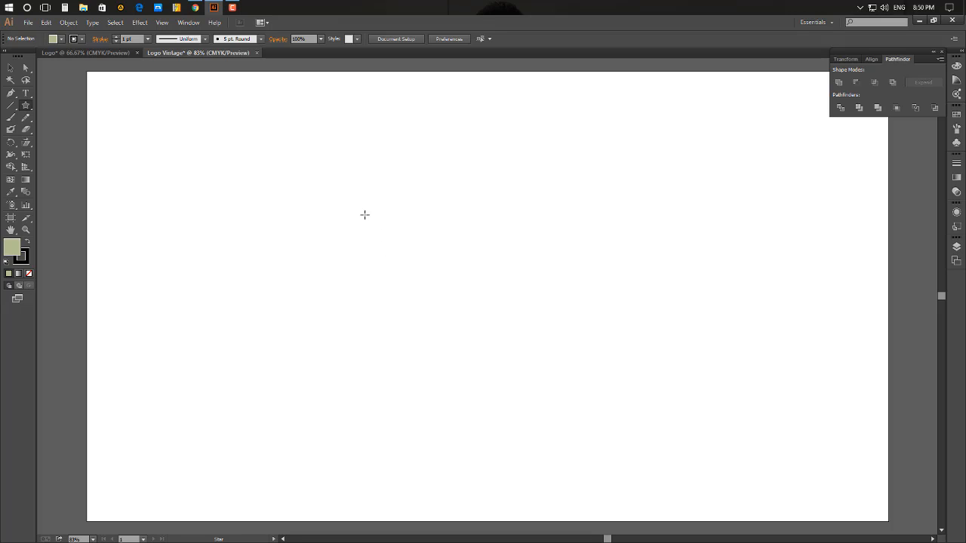
{"action": "left_click_drag", "start_coordinate": [349, 199], "coordinate": [416, 256]}
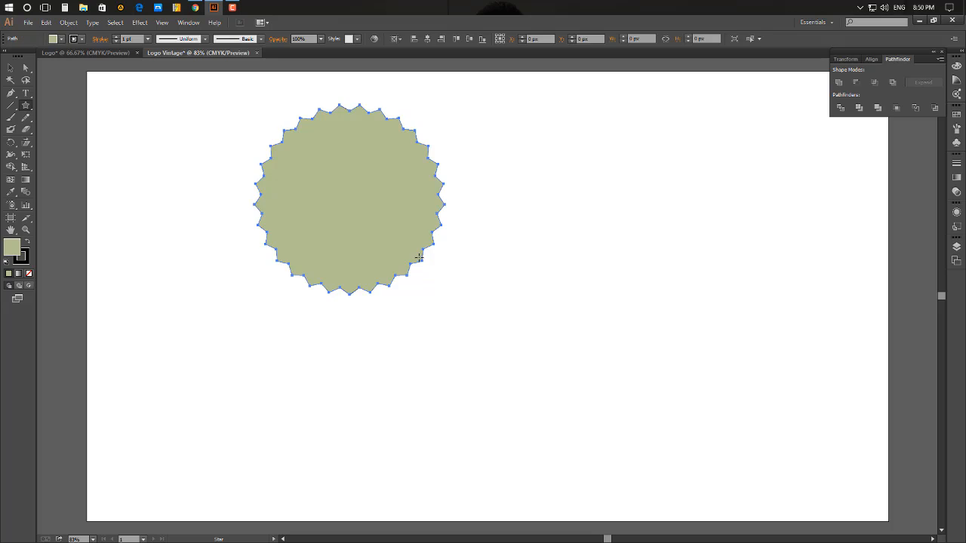
{"action": "key", "text": "v"}
{"action": "left_click_drag", "start_coordinate": [309, 190], "coordinate": [443, 260]}
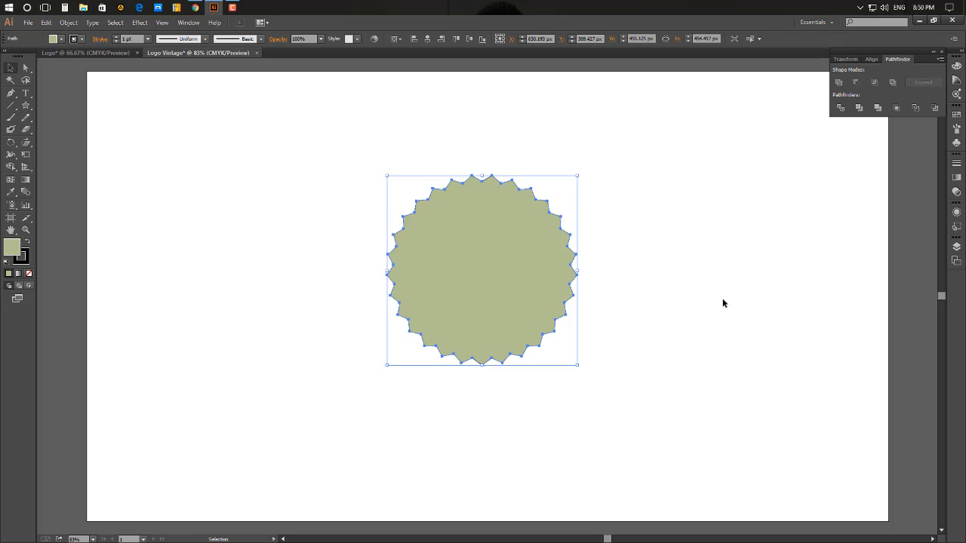
{"action": "left_click", "coordinate": [722, 302]}
{"action": "left_click_drag", "start_coordinate": [507, 276], "coordinate": [367, 285]}
{"action": "left_click", "coordinate": [518, 267]}
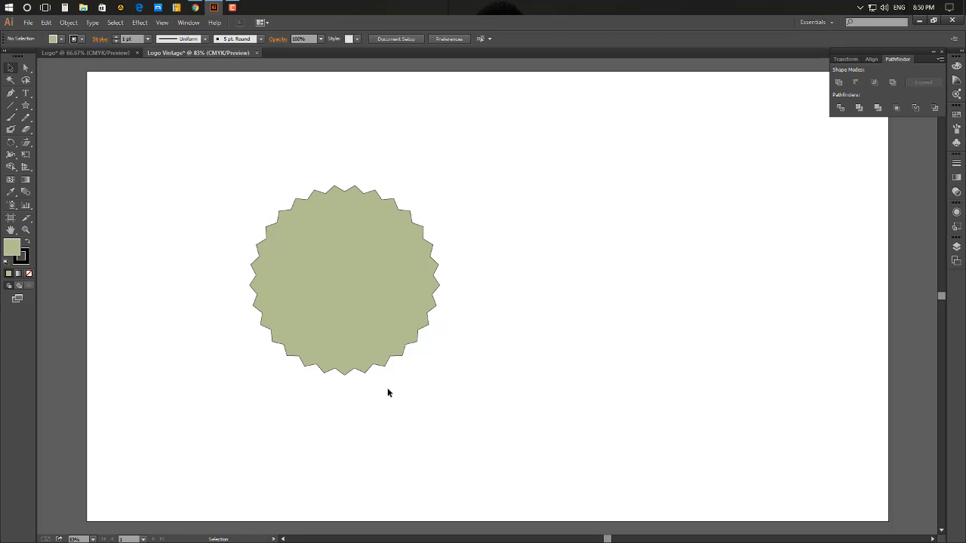
Remove the stroke from the upright starburst.
{"action": "left_click", "coordinate": [370, 293]}
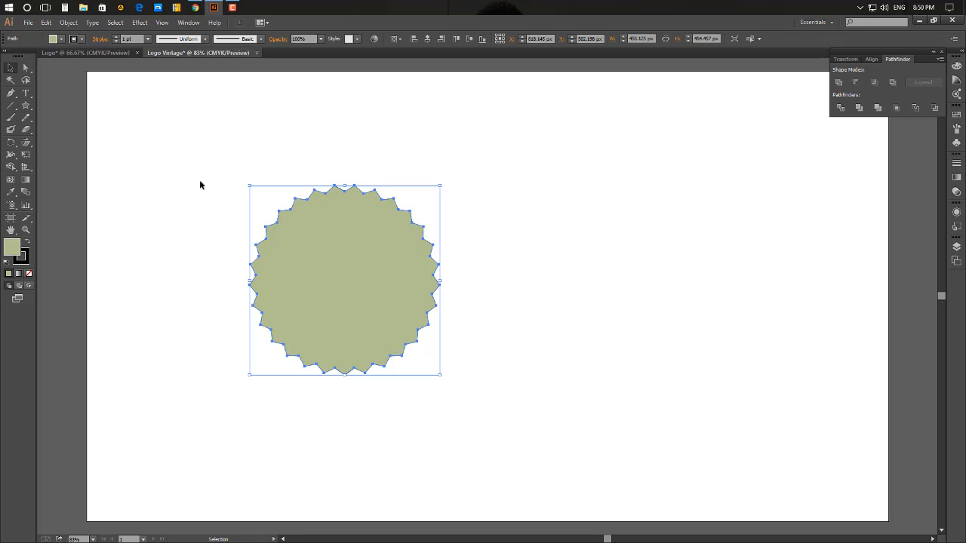
{"action": "left_click", "coordinate": [80, 39]}
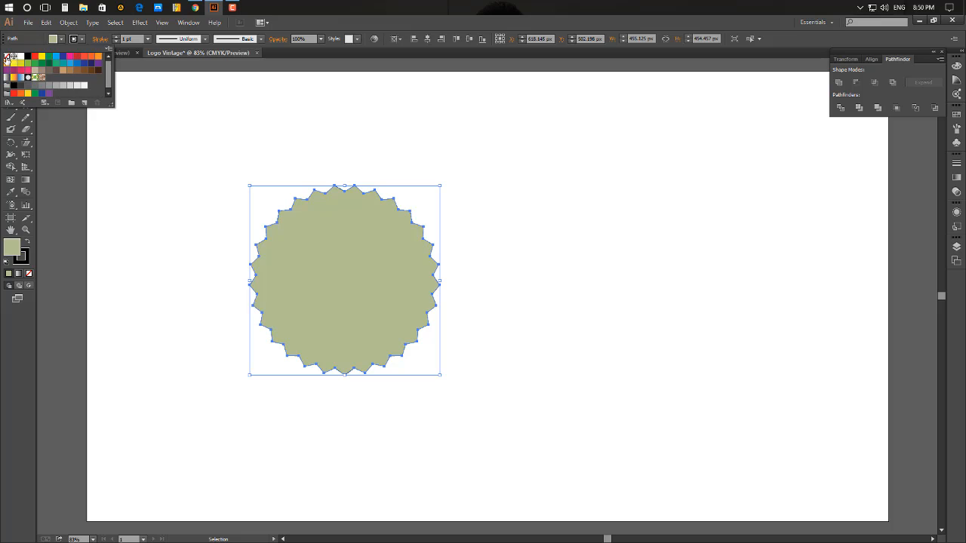
{"action": "left_click", "coordinate": [8, 57]}
{"action": "left_click", "coordinate": [607, 249]}
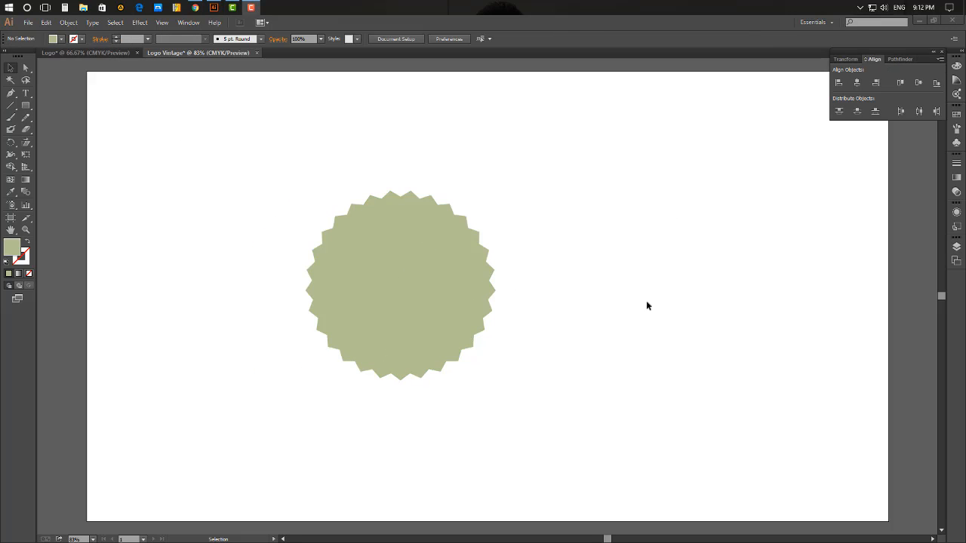
Show the full Align options and use Align to Artboard as the alignment reference.
{"action": "left_click", "coordinate": [940, 60]}
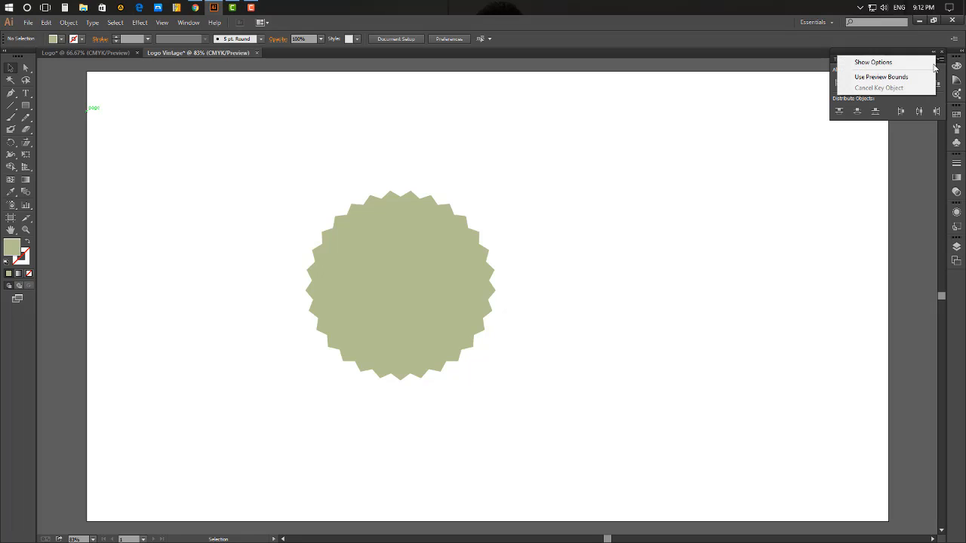
{"action": "left_click", "coordinate": [927, 62]}
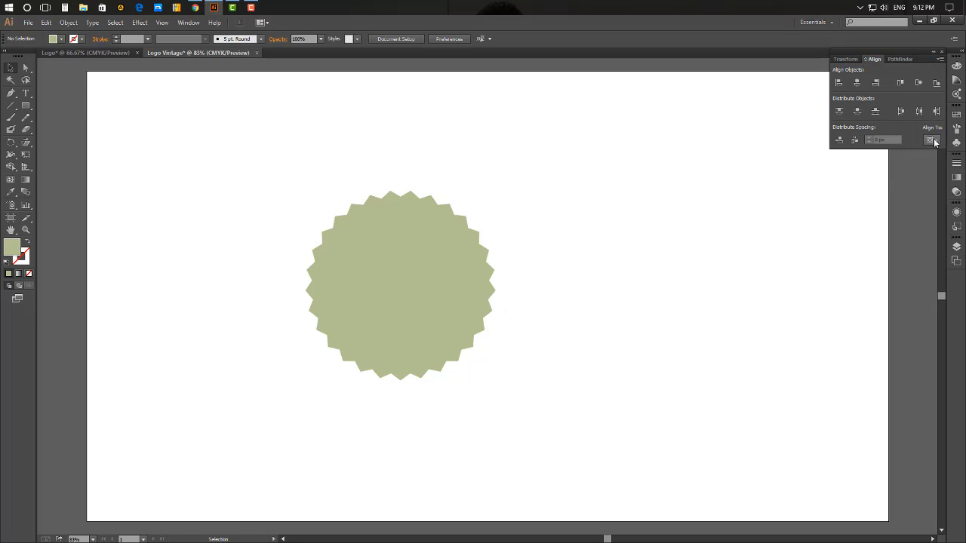
{"action": "left_click", "coordinate": [933, 141]}
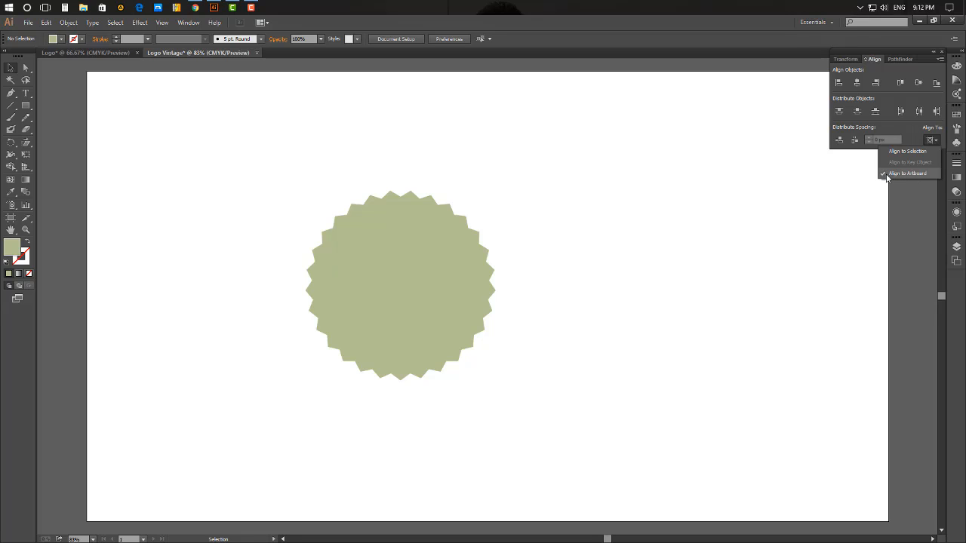
{"action": "left_click", "coordinate": [435, 269]}
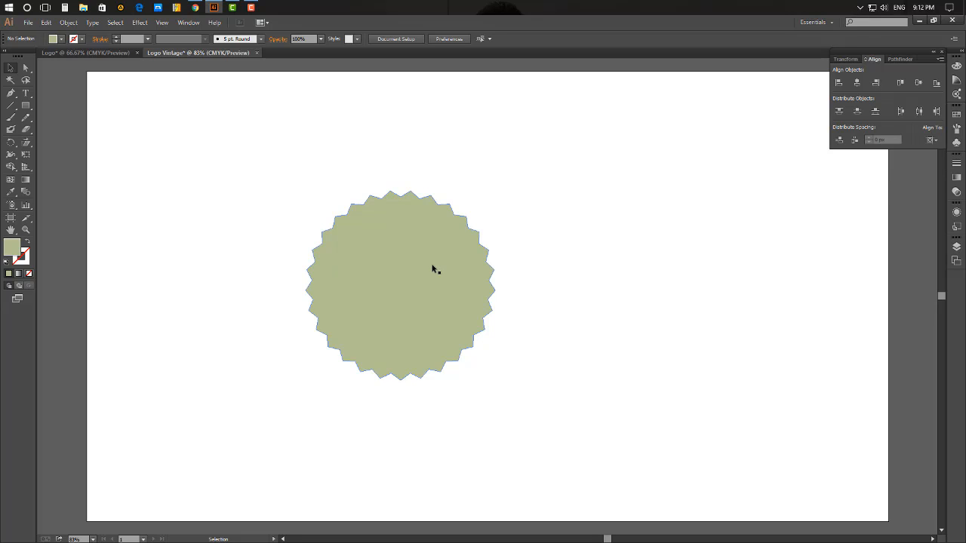
Centre the starburst horizontally and vertically on the artboard.
{"action": "left_click", "coordinate": [415, 268]}
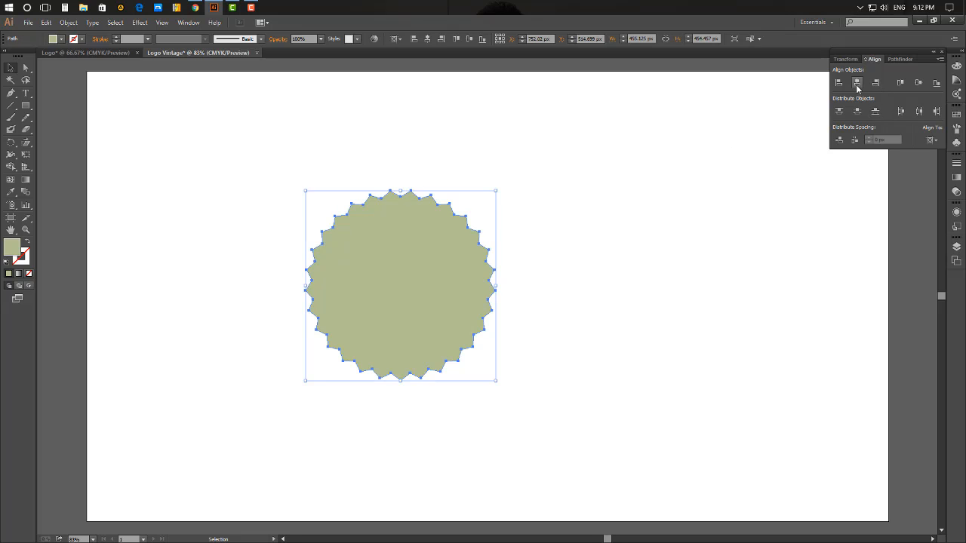
{"action": "left_click", "coordinate": [857, 82]}
{"action": "left_click", "coordinate": [918, 82]}
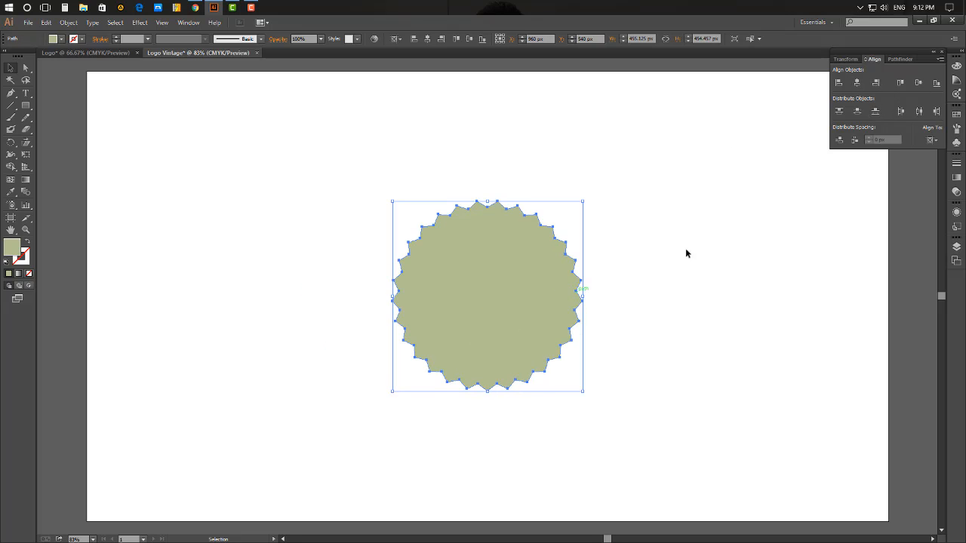
{"action": "left_click", "coordinate": [604, 276]}
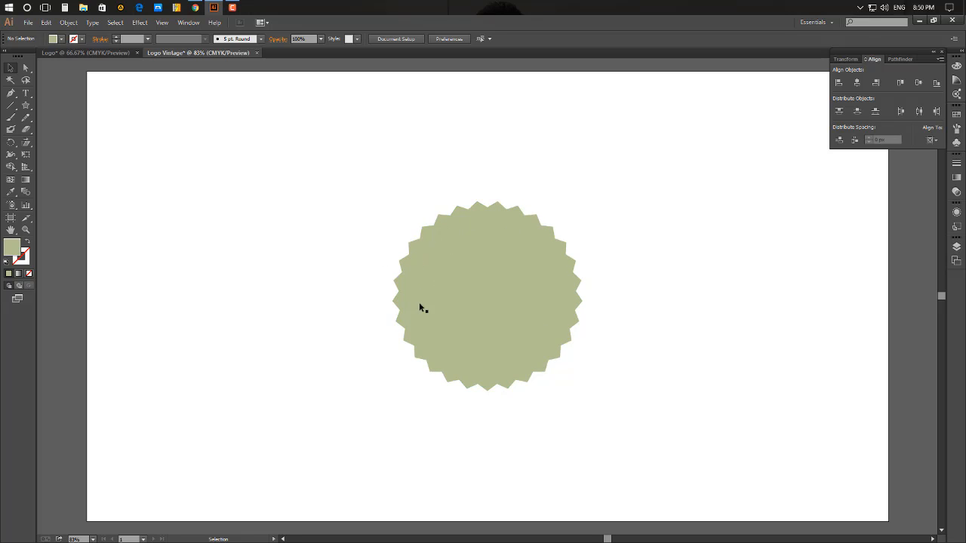
Check the finished badge in the Logo document and draw a circle about 290 px in diameter left of the starburst in Logo Vintage.
{"action": "left_click", "coordinate": [108, 53]}
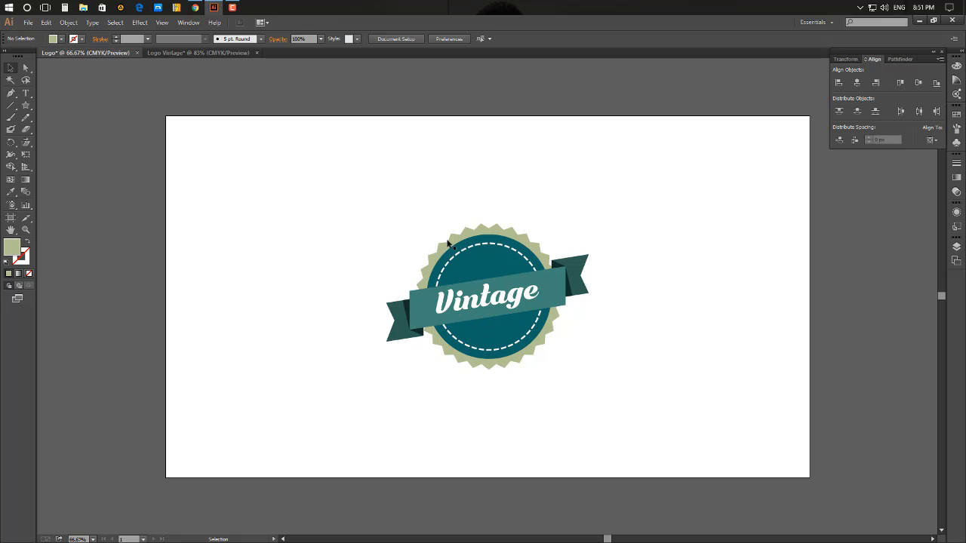
{"action": "left_click", "coordinate": [209, 54]}
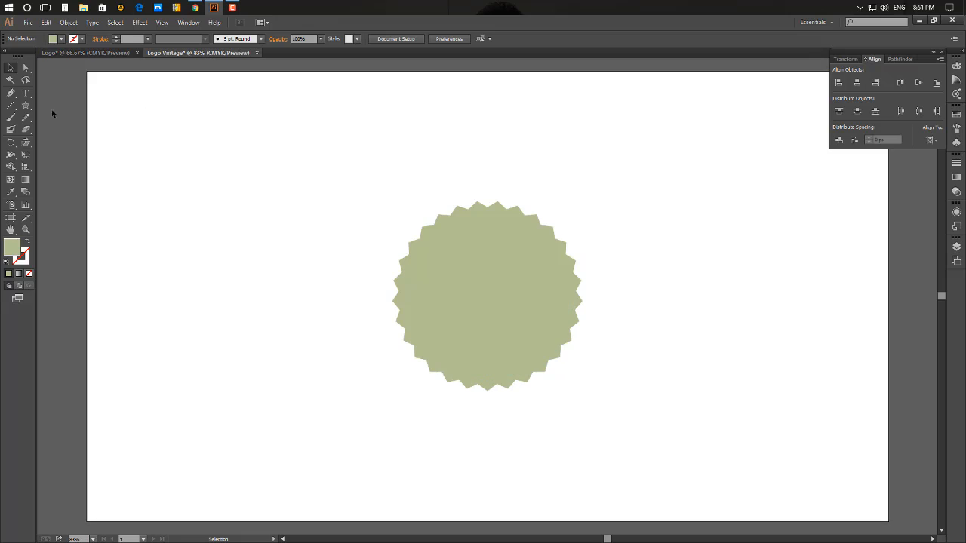
{"action": "left_click", "coordinate": [23, 110]}
{"action": "left_click_drag", "start_coordinate": [26, 109], "coordinate": [77, 129]}
{"action": "left_click_drag", "start_coordinate": [186, 183], "coordinate": [287, 304]}
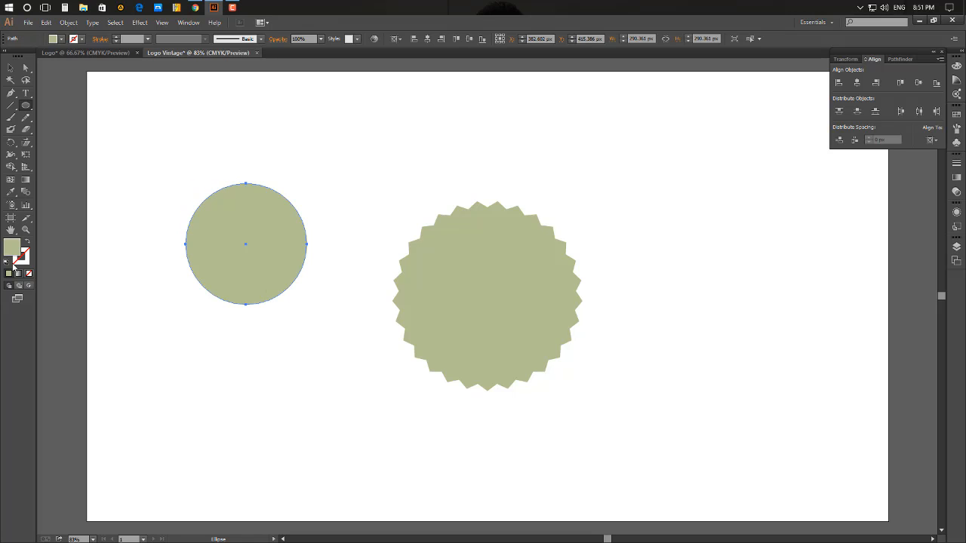
Fill the new circle with a blue-teal colour, hex 178d99.
{"action": "double_click", "coordinate": [11, 248]}
{"action": "left_click_drag", "start_coordinate": [247, 210], "coordinate": [283, 350]}
{"action": "left_click_drag", "start_coordinate": [290, 474], "coordinate": [287, 435]}
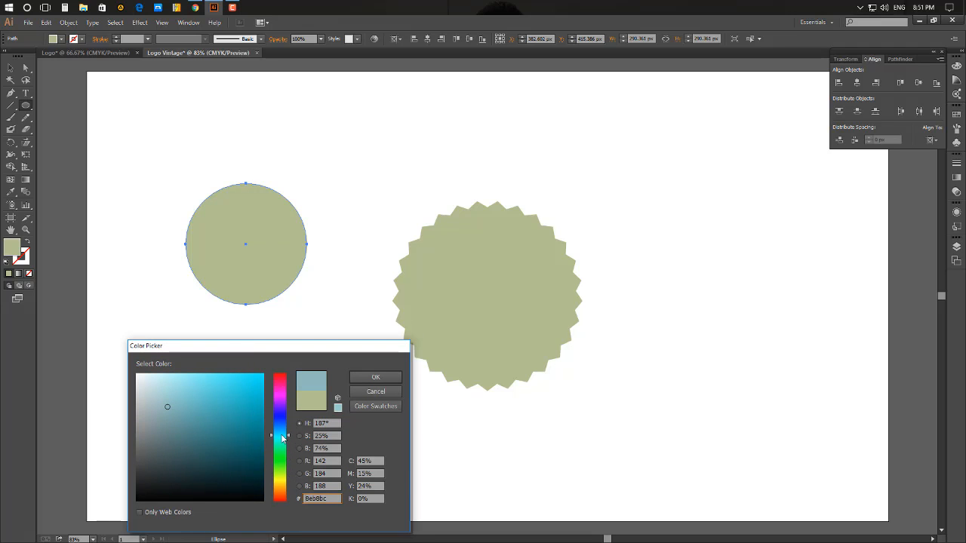
{"action": "left_click_drag", "start_coordinate": [233, 410], "coordinate": [245, 423]}
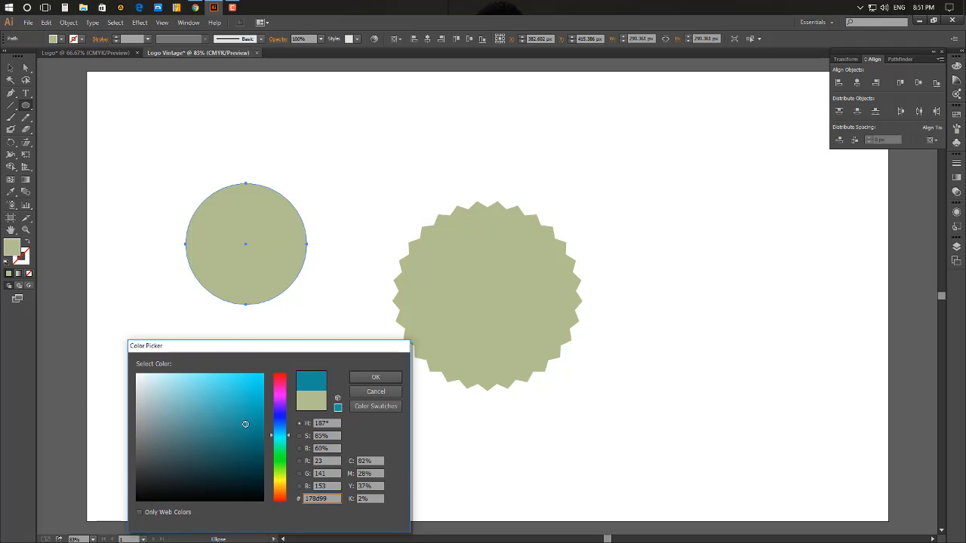
{"action": "left_click", "coordinate": [375, 376]}
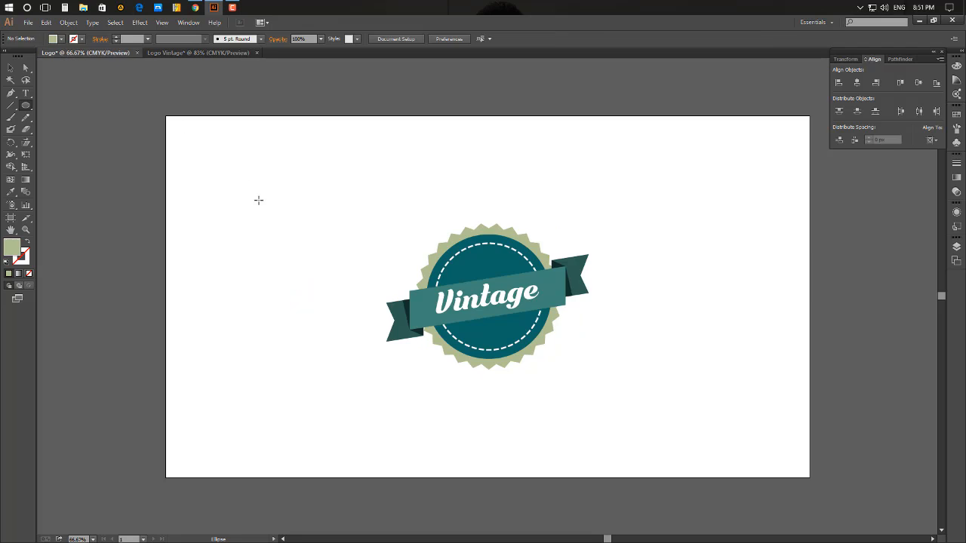
Sample the inner disc's colour in the finished Logo document and apply it, hex 006666, as the new circle's fill.
{"action": "left_click", "coordinate": [85, 52]}
{"action": "left_click", "coordinate": [10, 192]}
{"action": "left_click", "coordinate": [487, 258]}
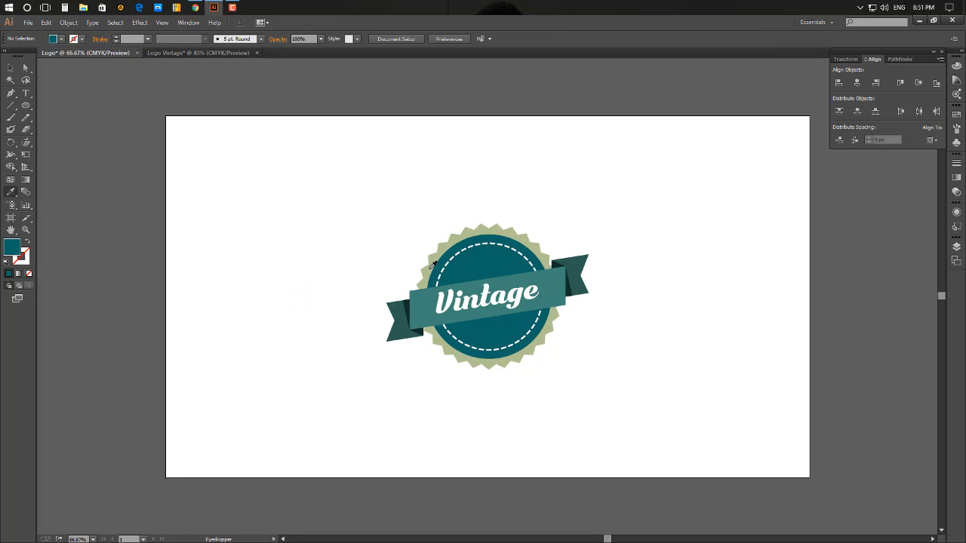
{"action": "double_click", "coordinate": [12, 247]}
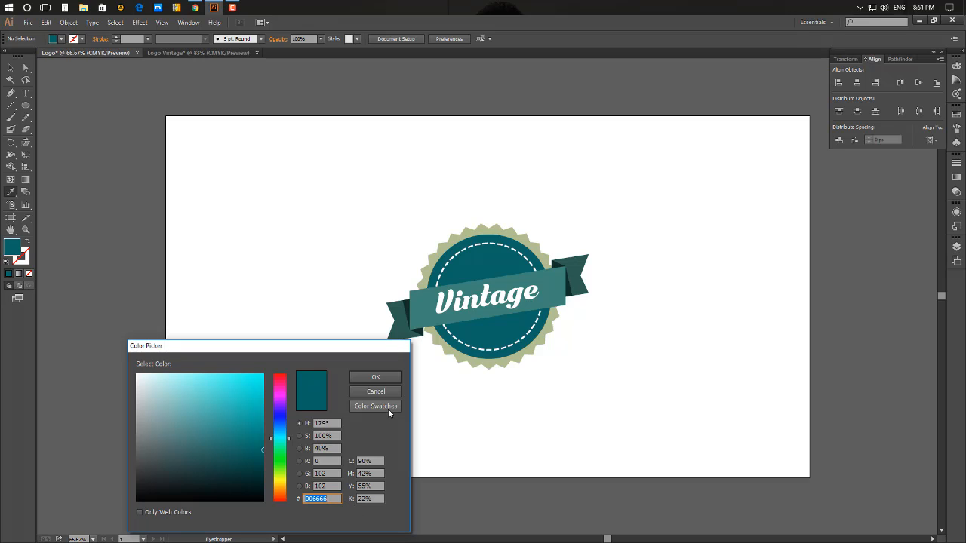
{"action": "left_click", "coordinate": [376, 392]}
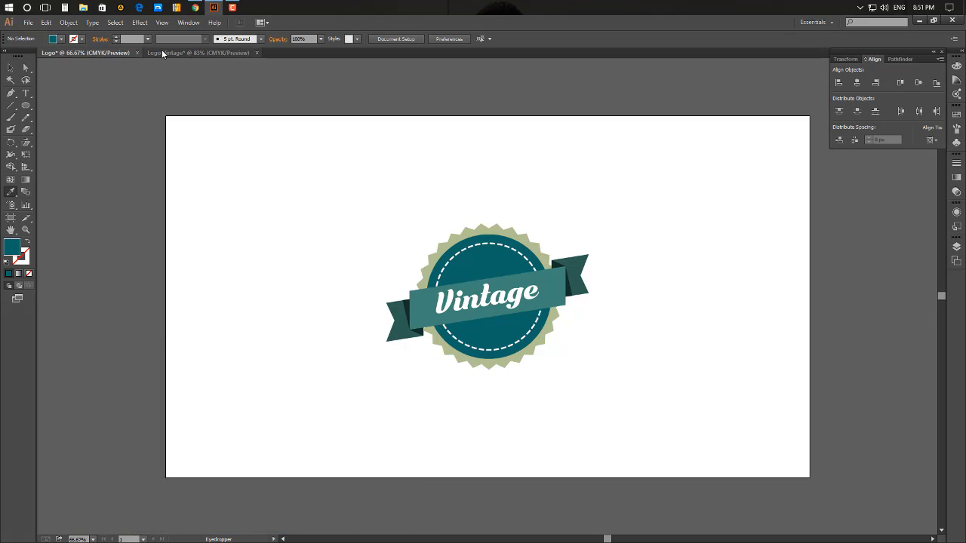
{"action": "left_click", "coordinate": [162, 53]}
{"action": "double_click", "coordinate": [11, 247]}
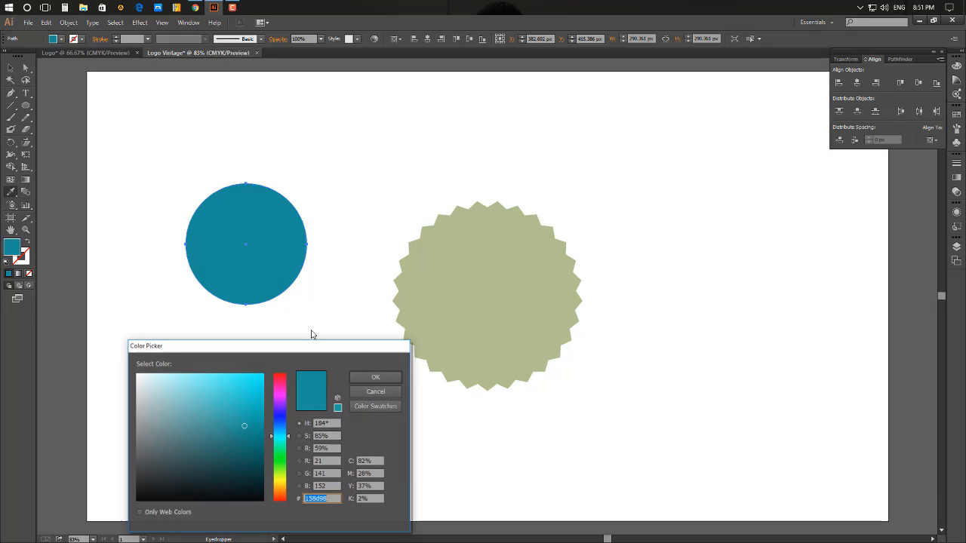
{"action": "type", "text": "006666"}
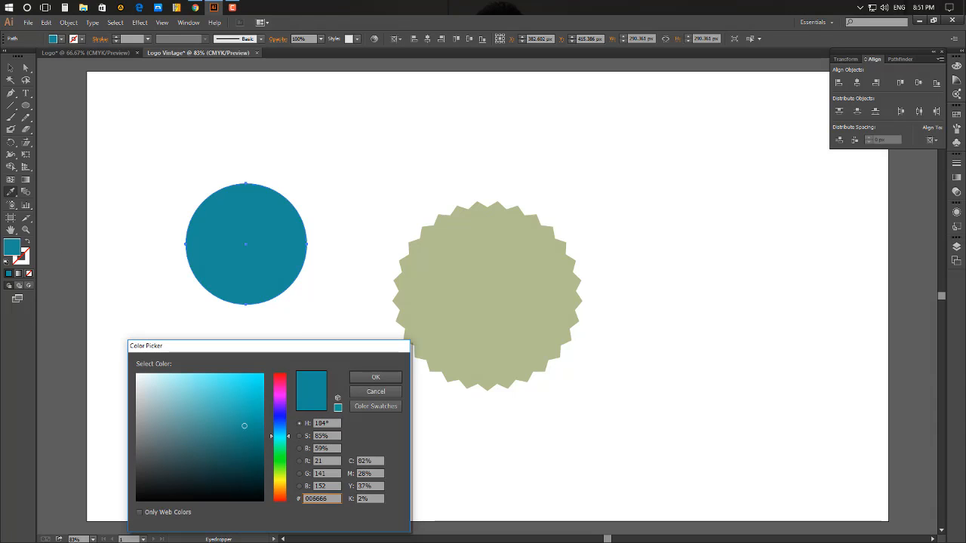
{"action": "key", "text": "Return"}
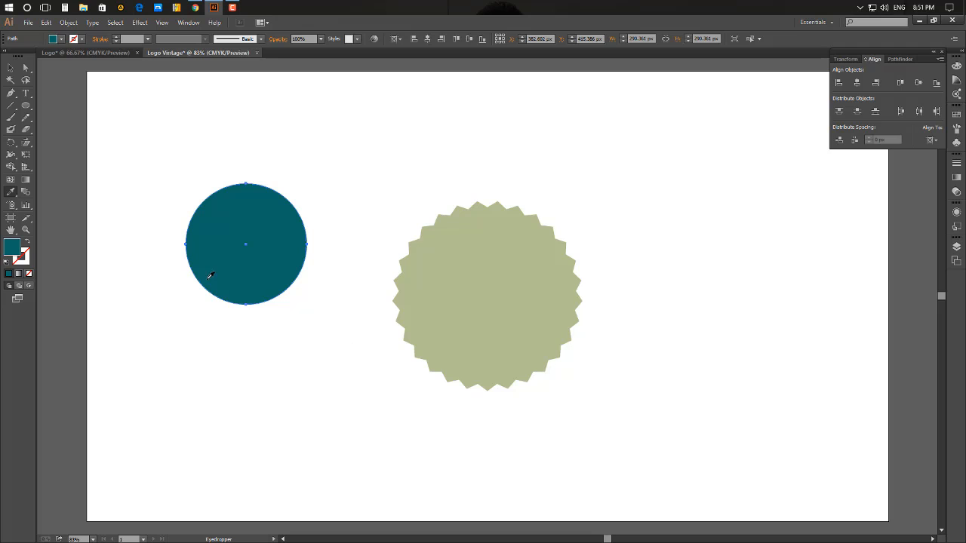
Move the teal circle onto the starburst and centre it horizontally and vertically on the artboard.
{"action": "left_click", "coordinate": [25, 67]}
{"action": "left_click_drag", "start_coordinate": [295, 265], "coordinate": [520, 311]}
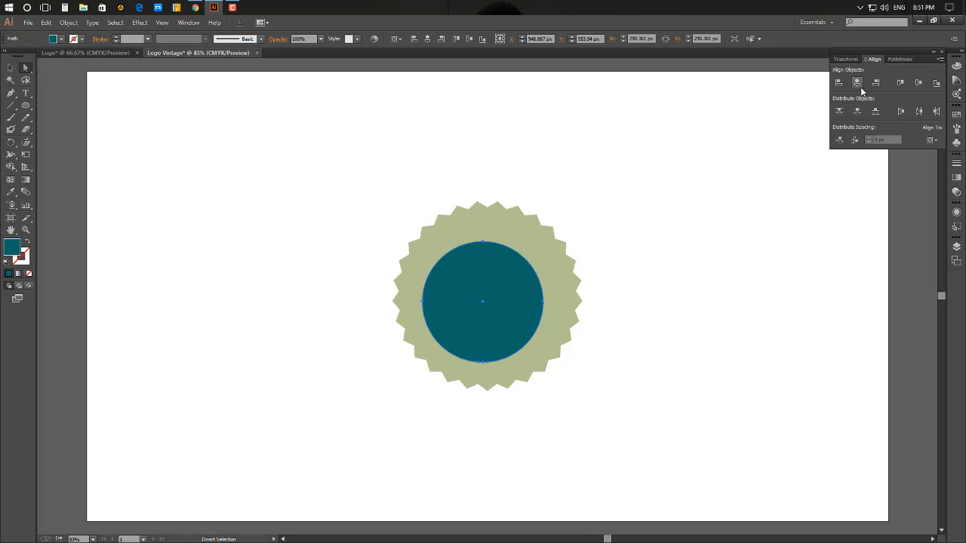
{"action": "left_click", "coordinate": [857, 83]}
{"action": "left_click", "coordinate": [917, 83]}
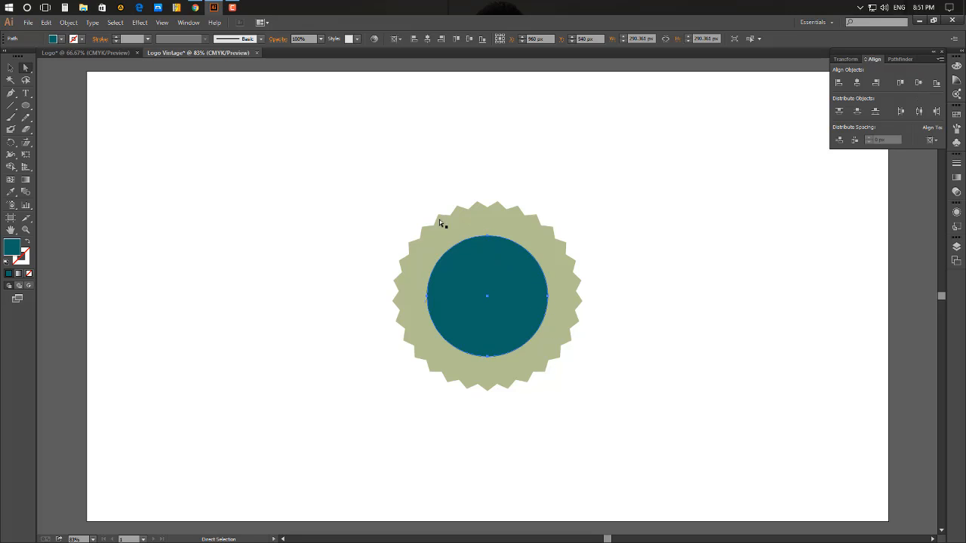
Enlarge the teal circle proportionally from its centre, leaving only a narrow jagged rim of the starburst around it.
{"action": "left_click", "coordinate": [11, 66]}
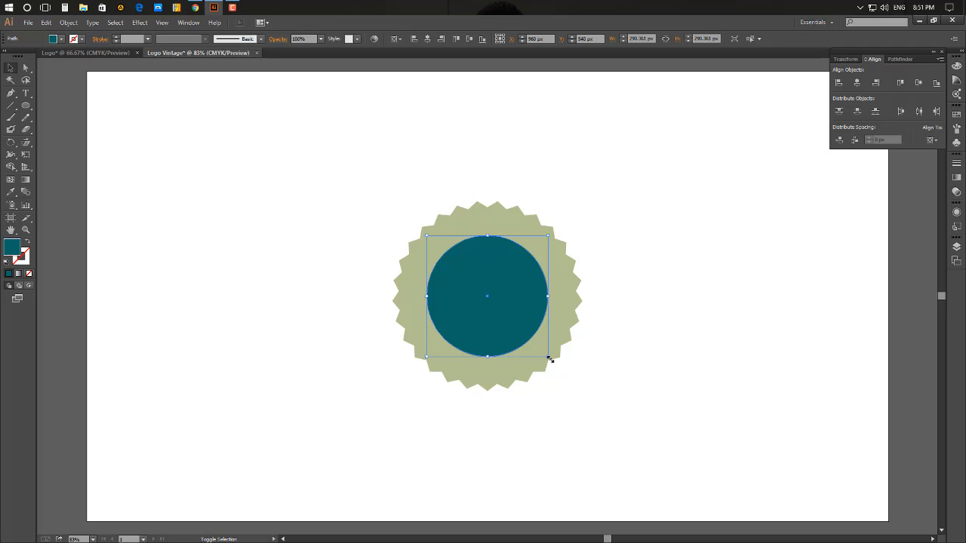
{"action": "left_click_drag", "start_coordinate": [549, 357], "coordinate": [568, 380]}
{"action": "left_click", "coordinate": [754, 516]}
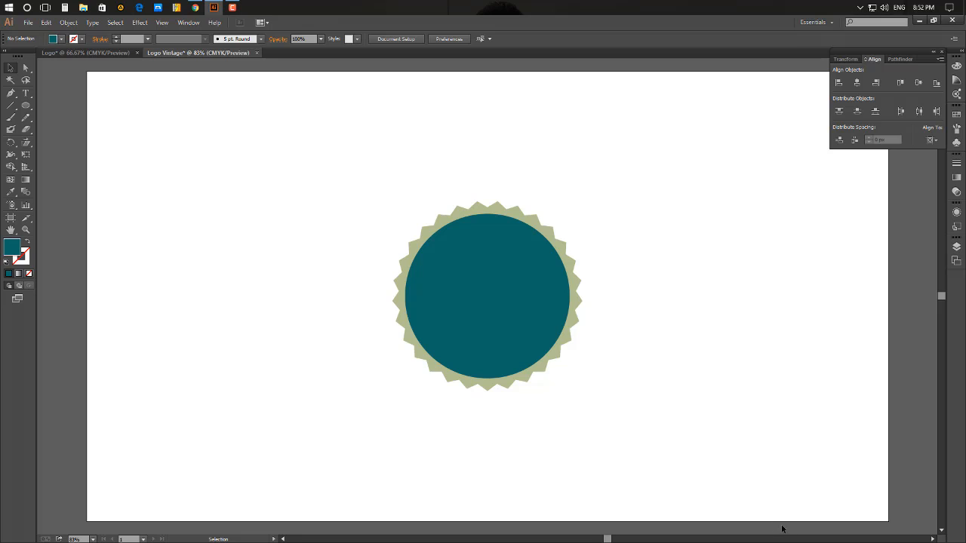
{"action": "left_click", "coordinate": [536, 325]}
{"action": "left_click", "coordinate": [674, 369]}
Draw a circle about 240 px across in the empty area left of the badge and remove its fill.
{"action": "left_click", "coordinate": [77, 52]}
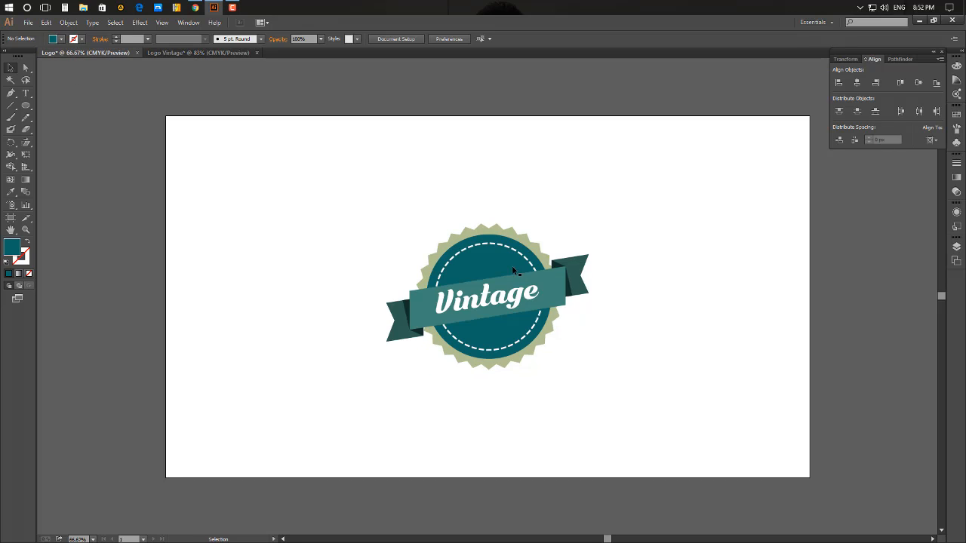
{"action": "left_click", "coordinate": [167, 53]}
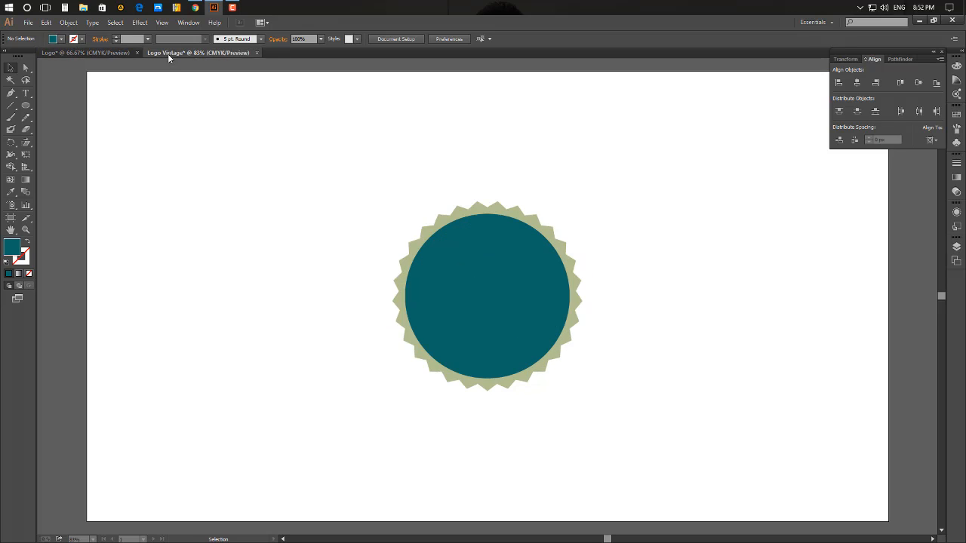
{"action": "left_click", "coordinate": [25, 105]}
{"action": "left_click_drag", "start_coordinate": [176, 138], "coordinate": [276, 236]}
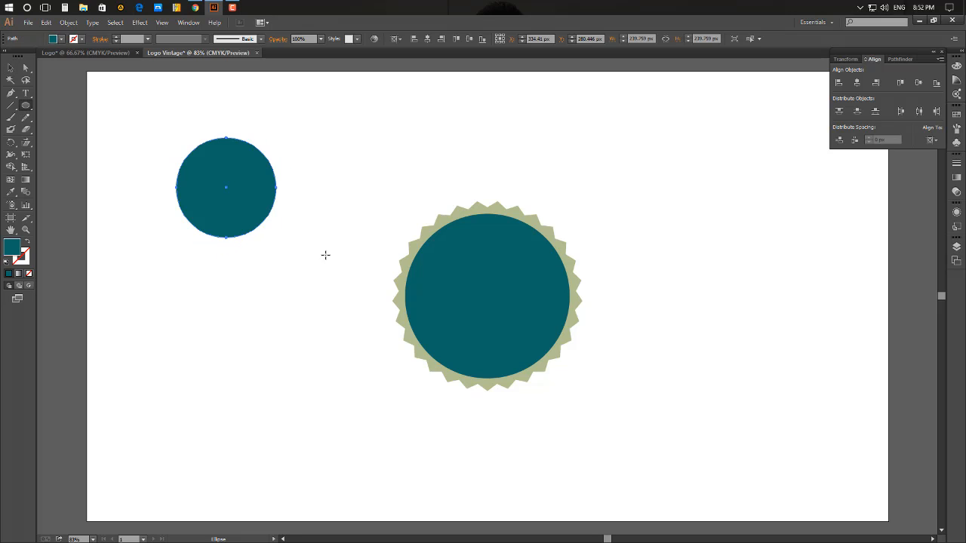
{"action": "left_click", "coordinate": [53, 39]}
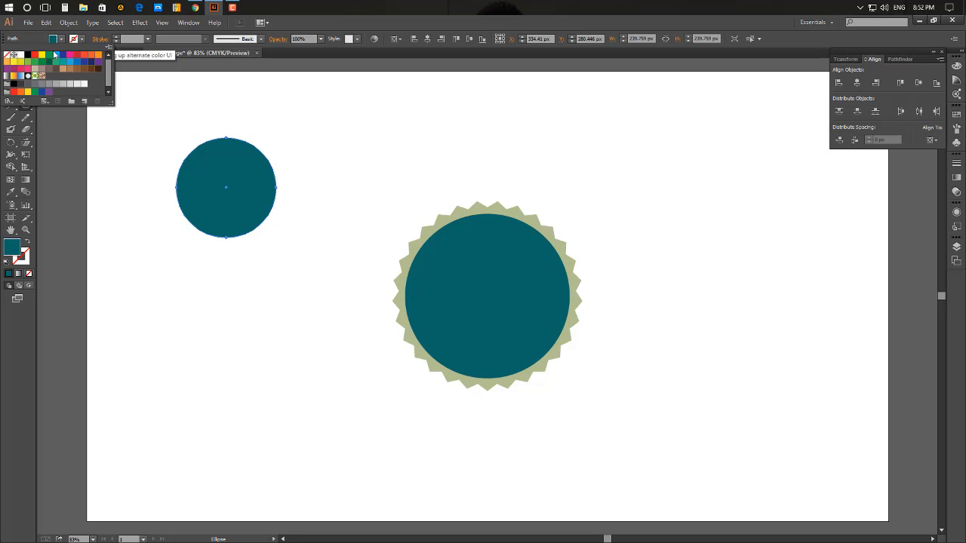
{"action": "left_click", "coordinate": [8, 56]}
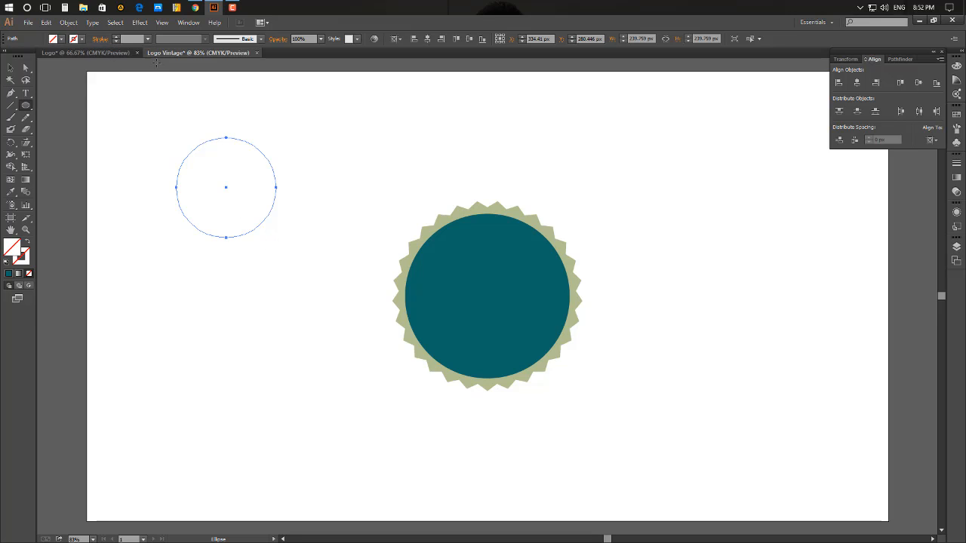
Give the unfilled circle a 4 pt dashed stroke with projecting caps.
{"action": "left_click", "coordinate": [116, 36]}
{"action": "left_click", "coordinate": [116, 36]}
{"action": "left_click", "coordinate": [116, 36]}
{"action": "left_click", "coordinate": [116, 36]}
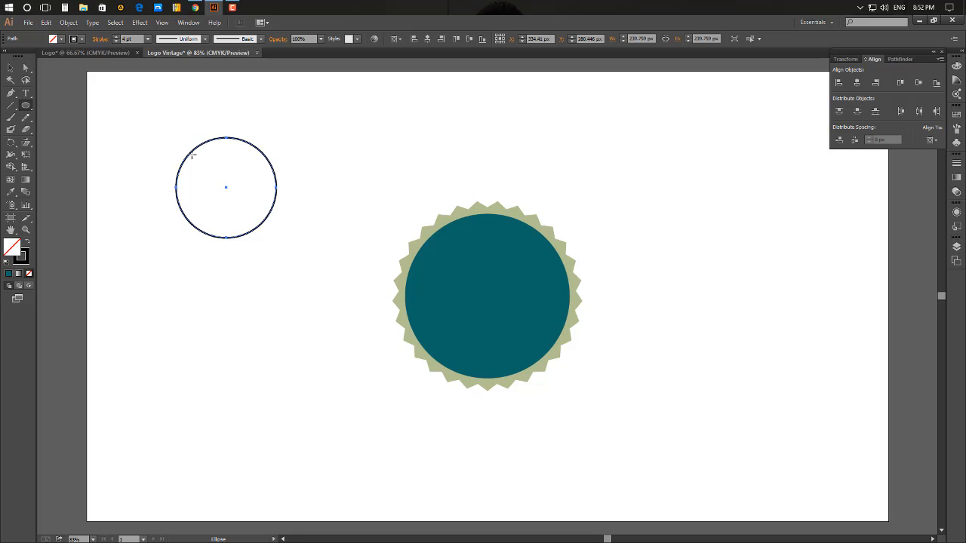
{"action": "left_click", "coordinate": [99, 39]}
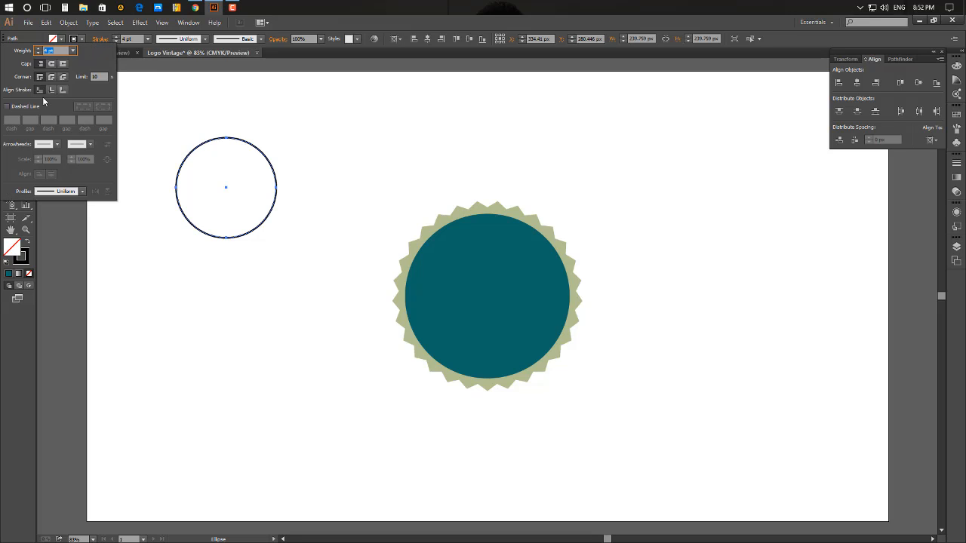
{"action": "left_click", "coordinate": [6, 106]}
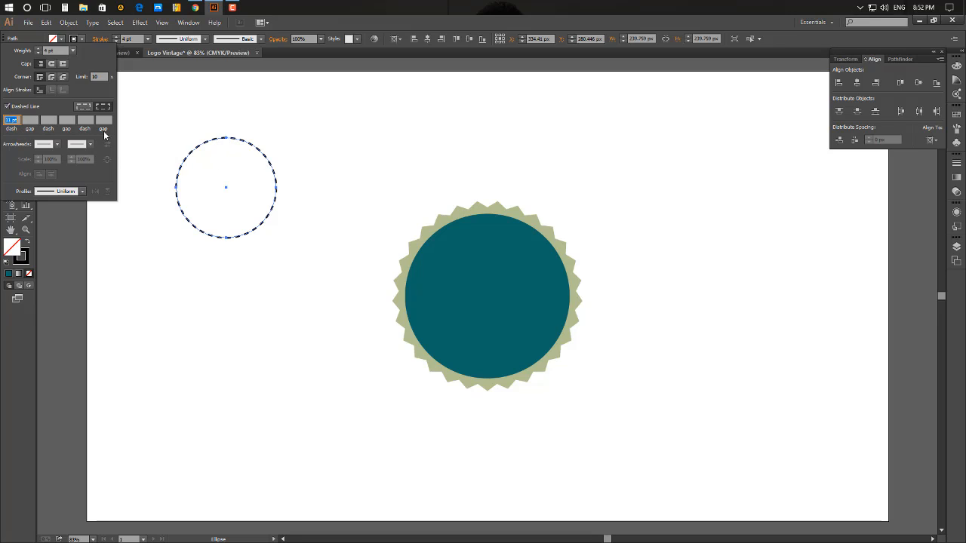
{"action": "left_click", "coordinate": [67, 65]}
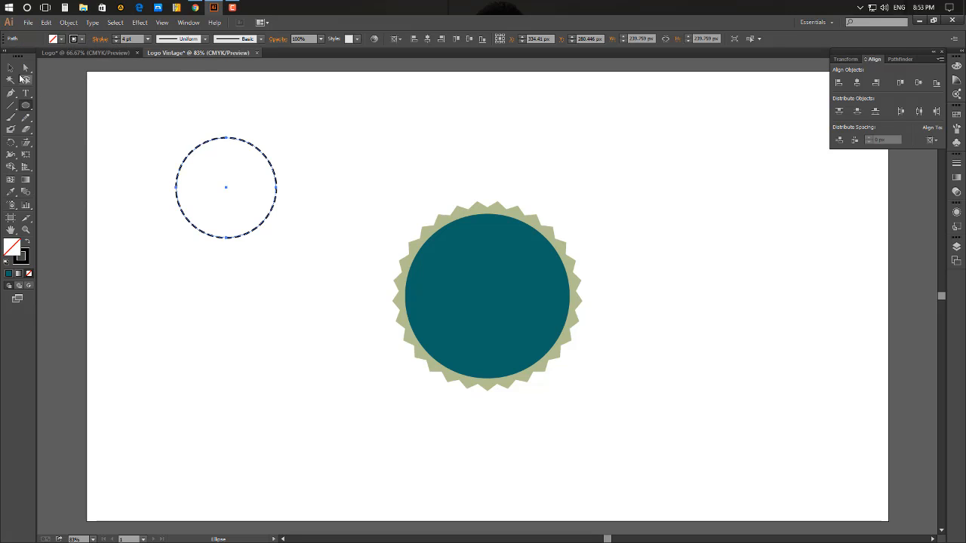
Move the dashed circle onto the teal disc and centre it horizontally and vertically on the artboard.
{"action": "left_click", "coordinate": [12, 69]}
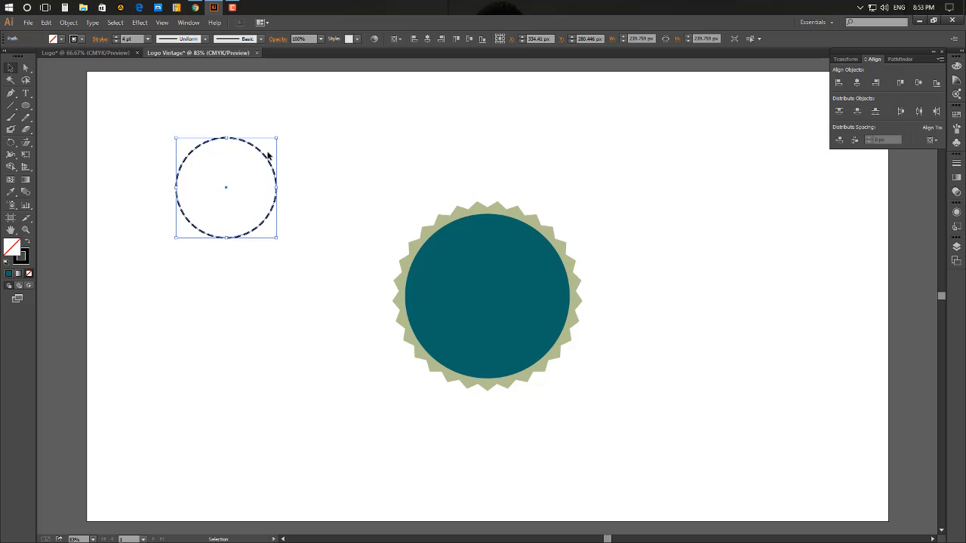
{"action": "left_click_drag", "start_coordinate": [265, 154], "coordinate": [492, 269]}
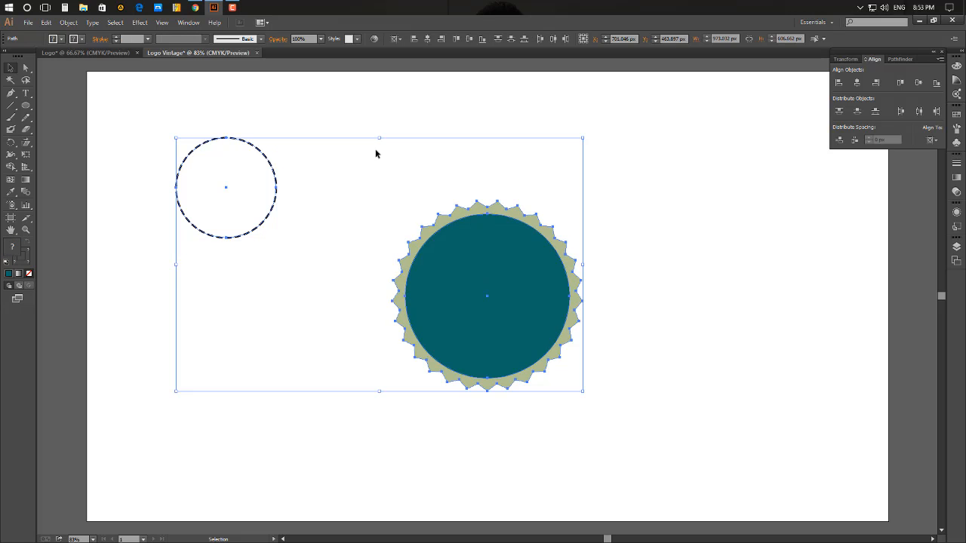
{"action": "left_click", "coordinate": [377, 110]}
{"action": "double_click", "coordinate": [272, 170]}
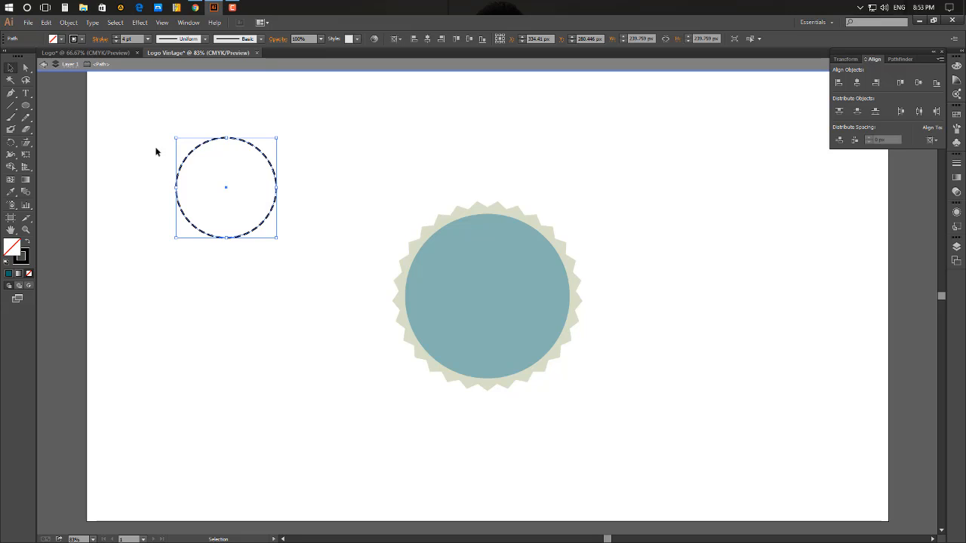
{"action": "left_click_drag", "start_coordinate": [188, 159], "coordinate": [450, 276]}
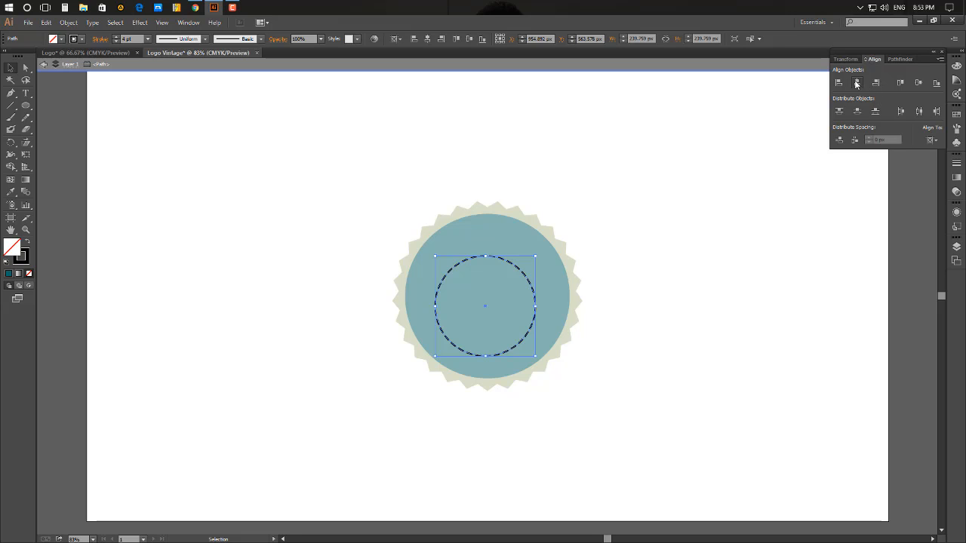
{"action": "left_click", "coordinate": [856, 82]}
{"action": "left_click", "coordinate": [918, 83]}
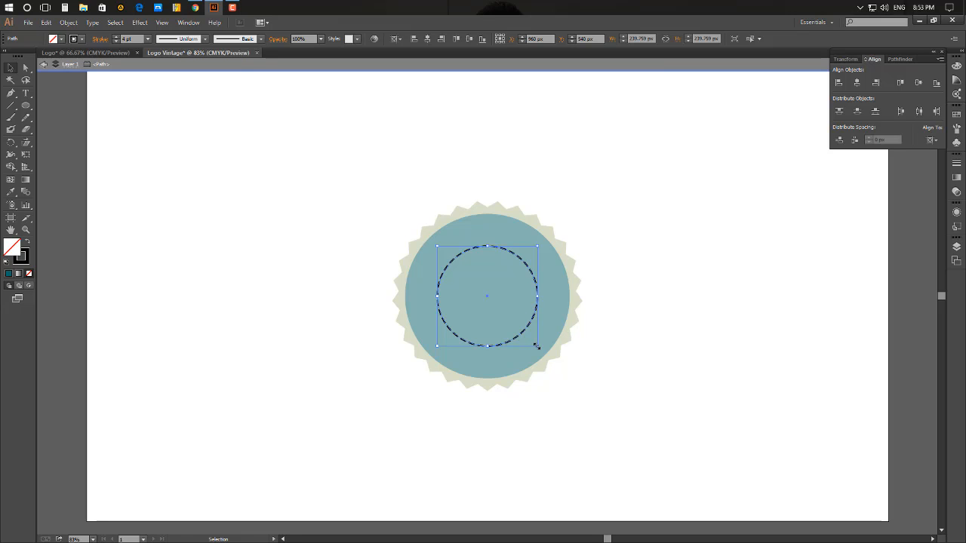
Enlarge the dashed circle proportionally from its centre to about 317 px across, inside the teal disc's edge.
{"action": "key", "text": "shift"}
{"action": "left_click_drag", "start_coordinate": [536, 346], "coordinate": [554, 372]}
{"action": "left_click_drag", "start_coordinate": [554, 372], "coordinate": [552, 369]}
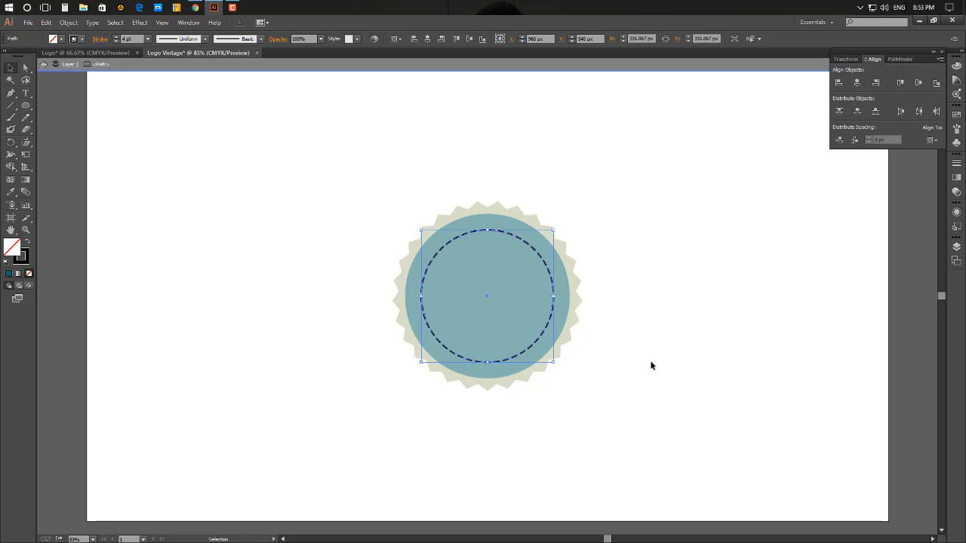
Colour the dashed circle's stroke white and leave isolation mode.
{"action": "left_click", "coordinate": [72, 40]}
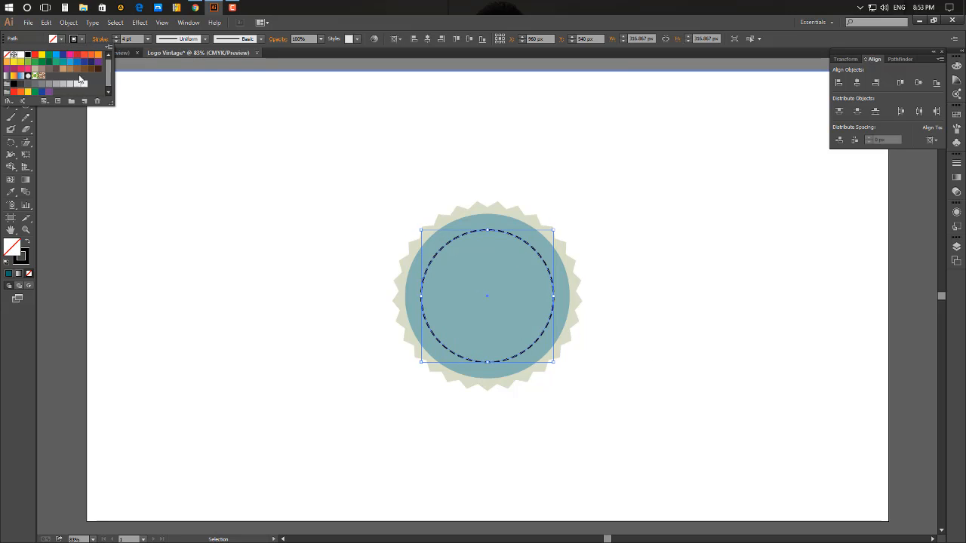
{"action": "left_click", "coordinate": [20, 54]}
{"action": "left_click", "coordinate": [300, 325]}
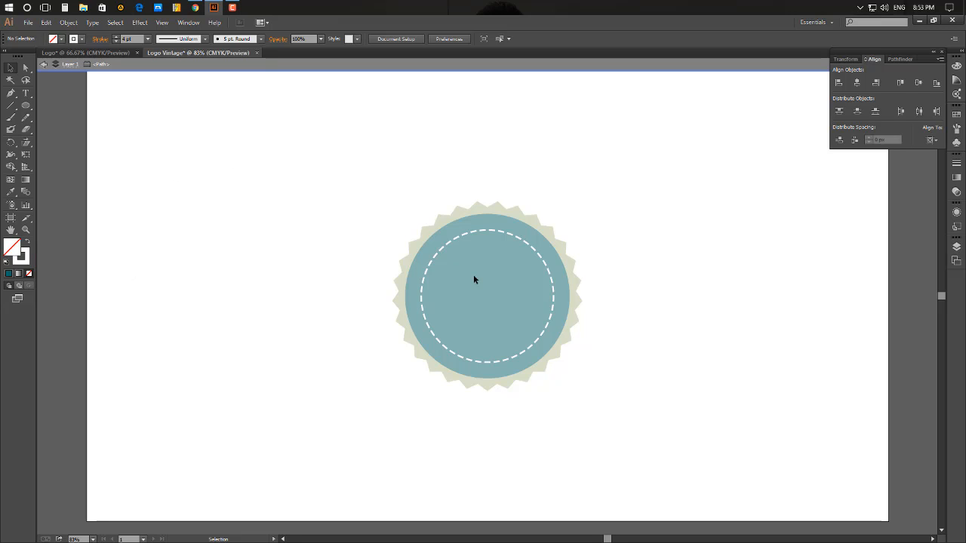
{"action": "right_click", "coordinate": [485, 296]}
{"action": "left_click", "coordinate": [623, 265]}
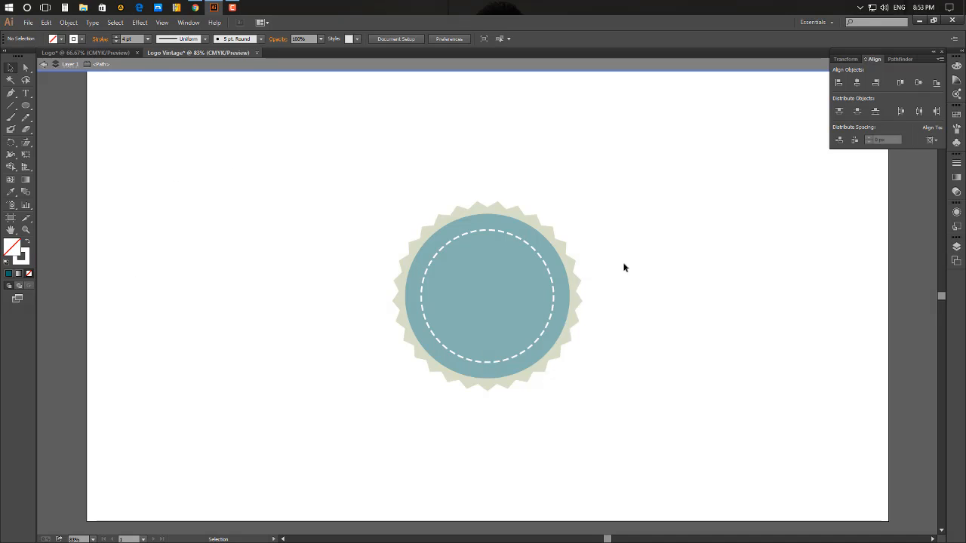
{"action": "left_click", "coordinate": [560, 303]}
{"action": "left_click", "coordinate": [608, 347]}
{"action": "key", "text": "Escape"}
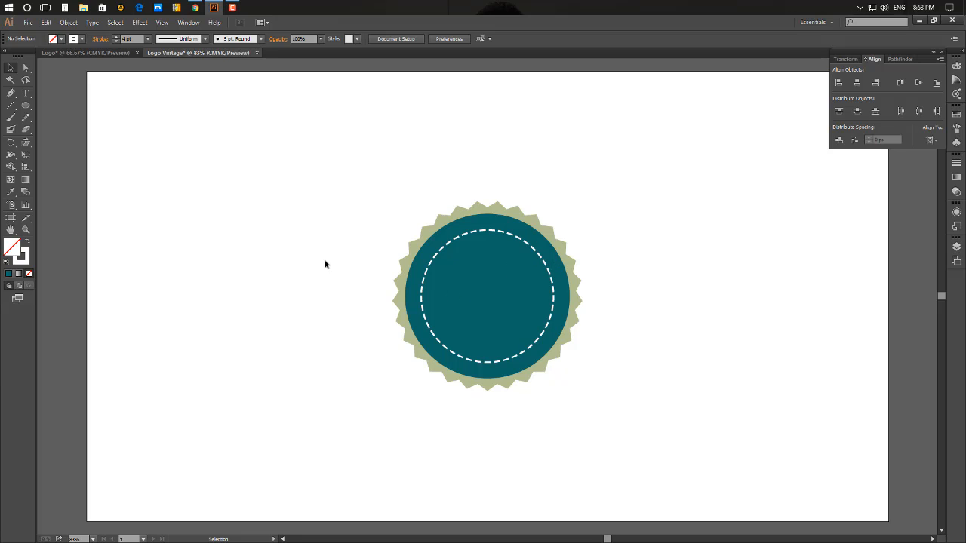
Start a text object in the empty area left of the badge and set its font to Bungasai.
{"action": "left_click", "coordinate": [97, 55]}
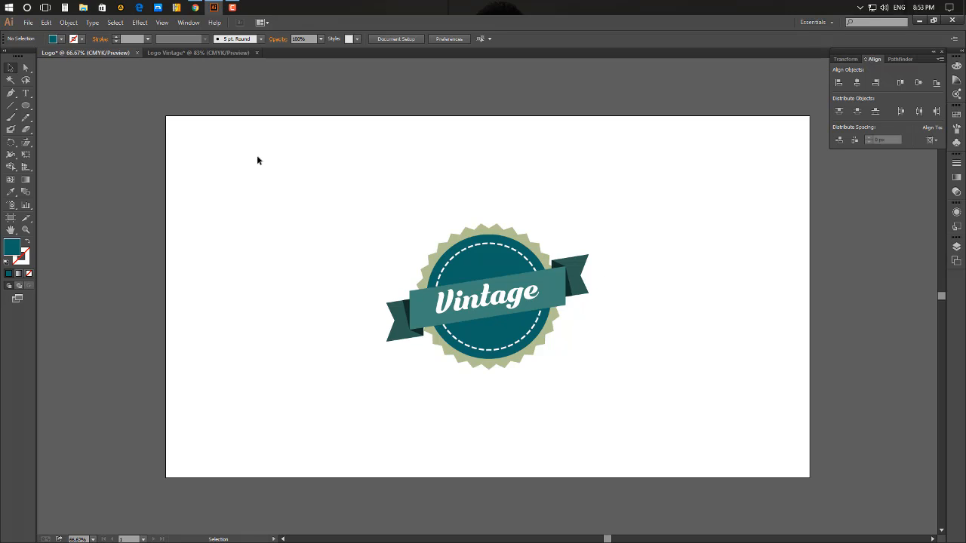
{"action": "left_click", "coordinate": [218, 53]}
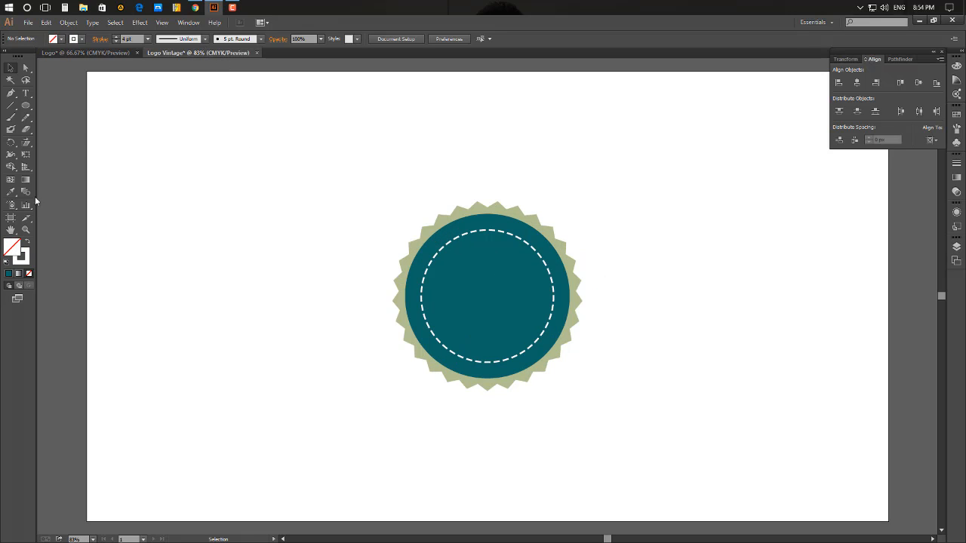
{"action": "left_click", "coordinate": [25, 93]}
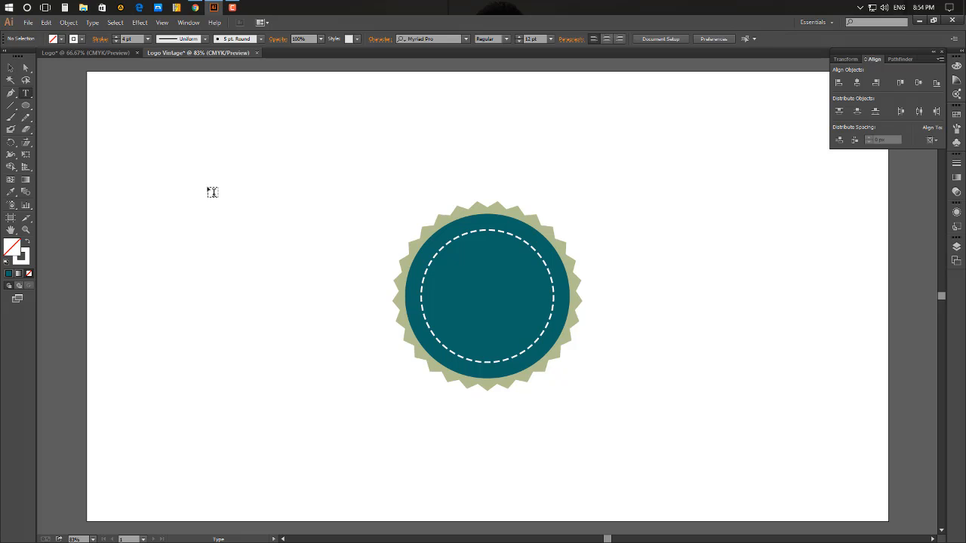
{"action": "left_click", "coordinate": [226, 174]}
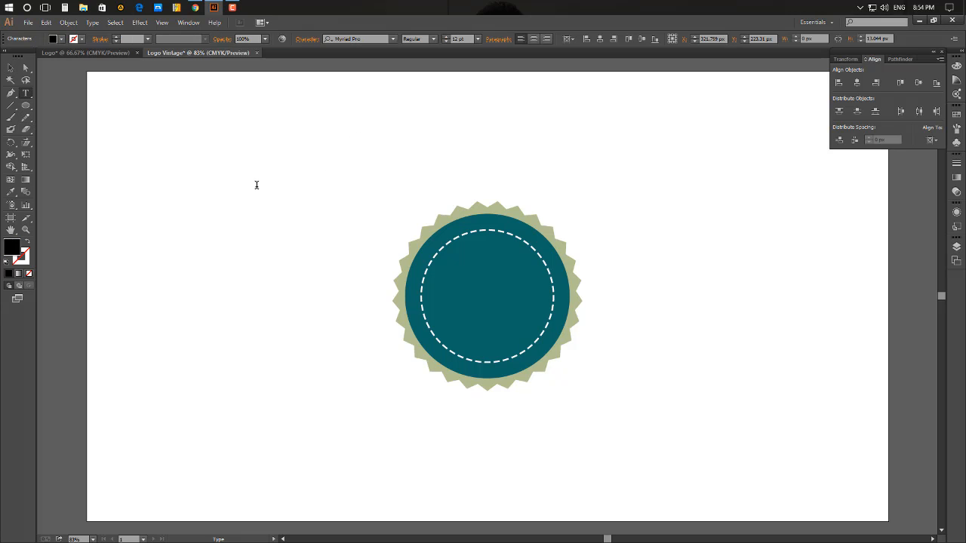
{"action": "type", "text": "V"}
{"action": "key", "text": "BackSpace"}
{"action": "left_click", "coordinate": [350, 36]}
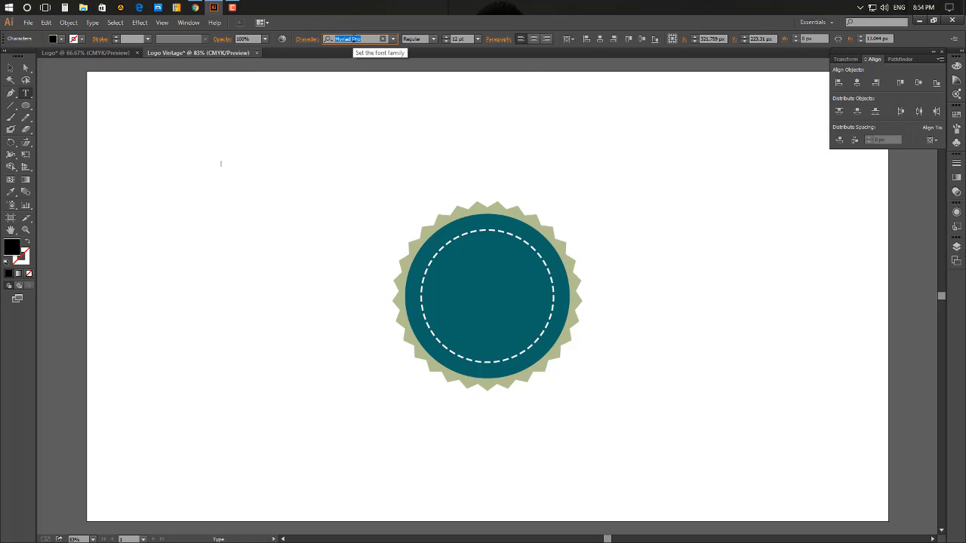
{"action": "type", "text": "bl"}
{"action": "type", "text": "u"}
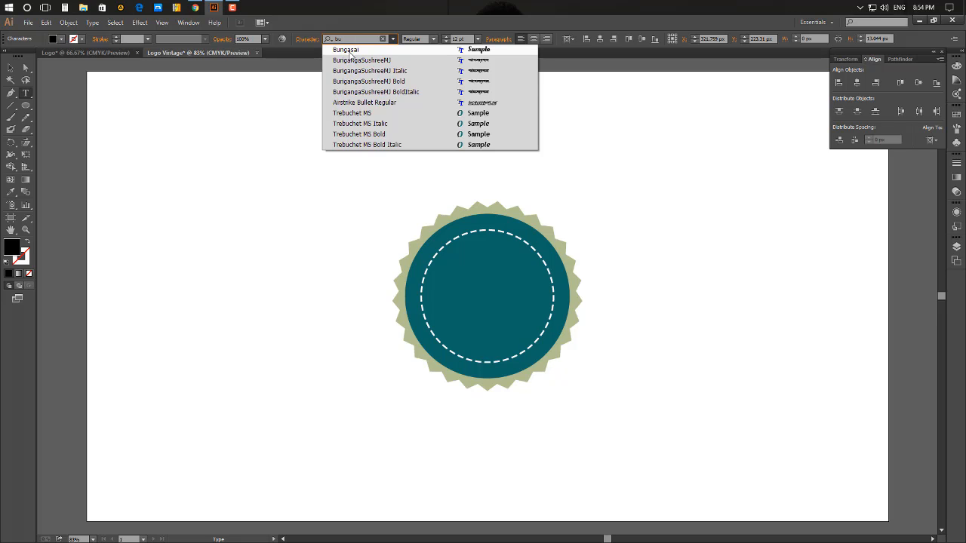
{"action": "left_click", "coordinate": [349, 51]}
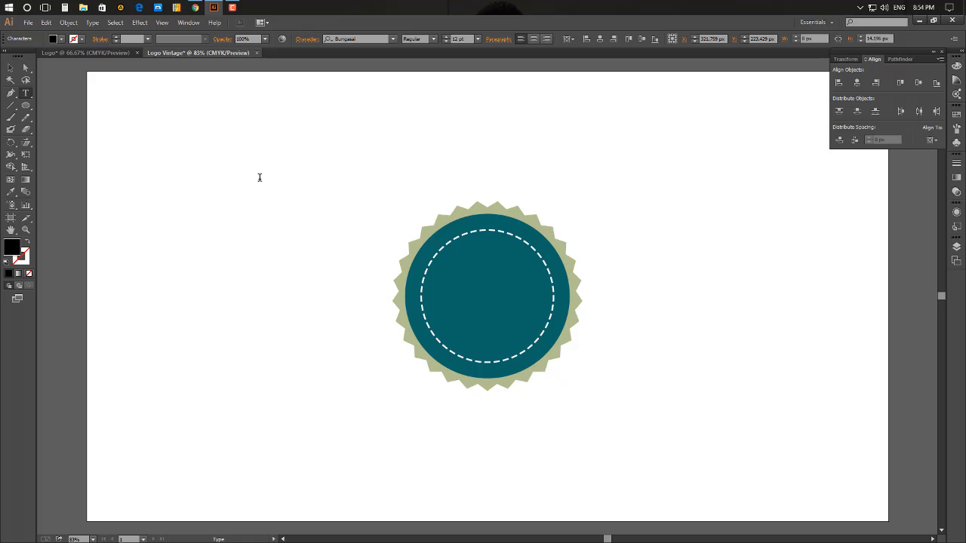
Enter the word Vintage and scale it up proportionally into large lettering beside the badge.
{"action": "type", "text": "m"}
{"action": "key", "text": "Escape"}
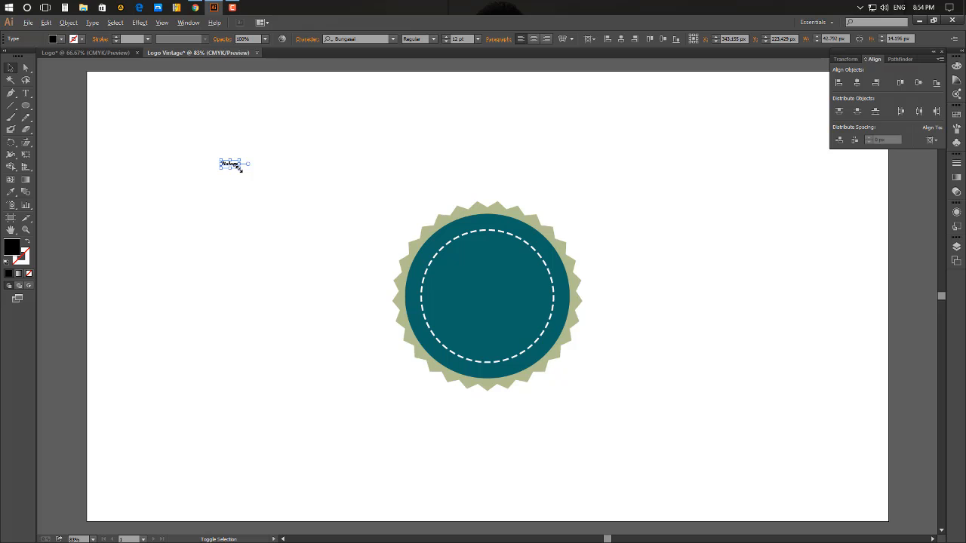
{"action": "left_click_drag", "start_coordinate": [239, 167], "coordinate": [313, 226]}
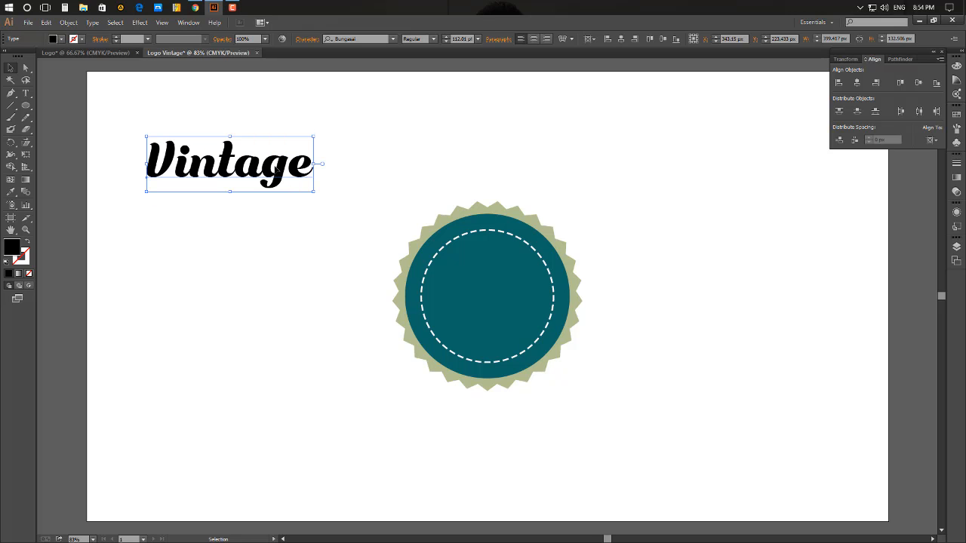
{"action": "left_click_drag", "start_coordinate": [277, 170], "coordinate": [336, 215]}
{"action": "left_click", "coordinate": [176, 260]}
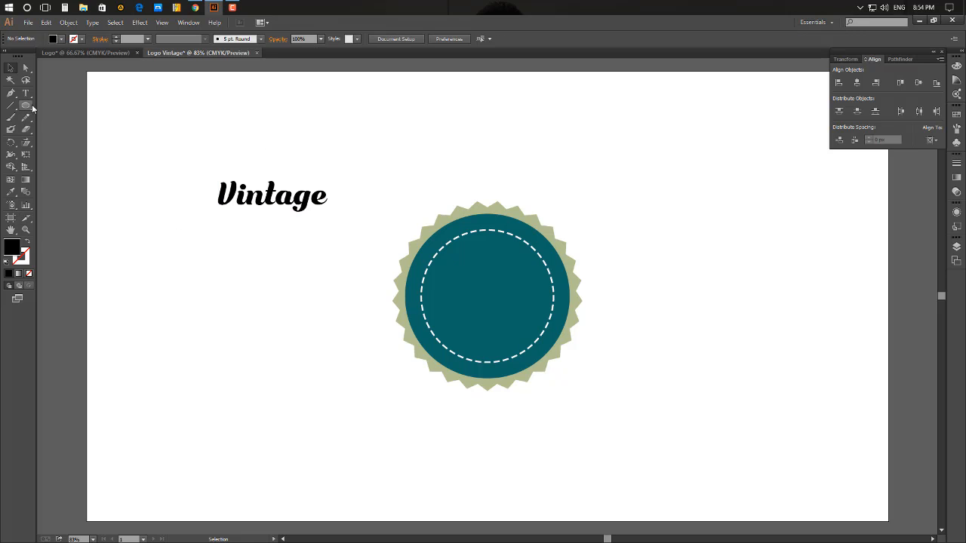
Draw a rectangle about 349 × 108 px over the Vintage lettering and fill it with red.
{"action": "left_click_drag", "start_coordinate": [26, 105], "coordinate": [64, 113]}
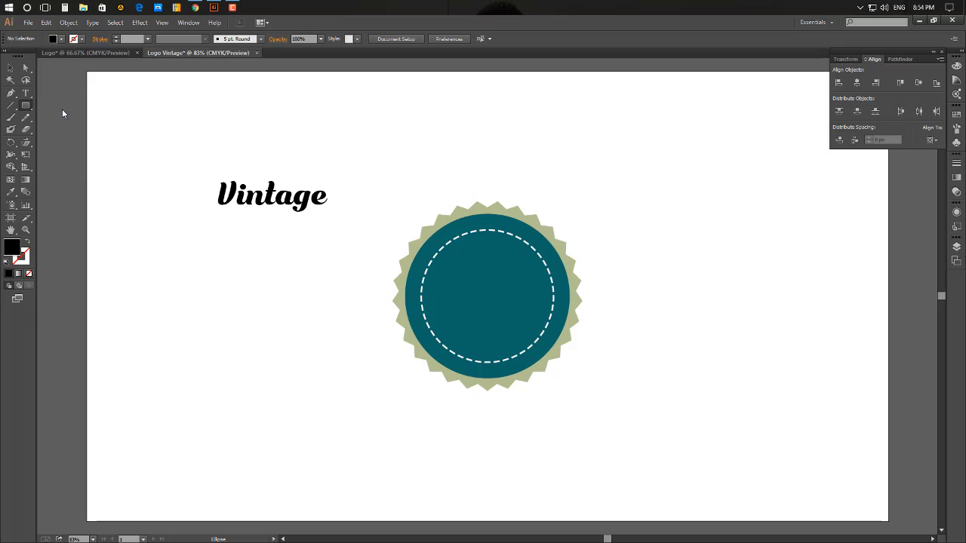
{"action": "left_click_drag", "start_coordinate": [196, 170], "coordinate": [341, 216]}
{"action": "left_click", "coordinate": [53, 39]}
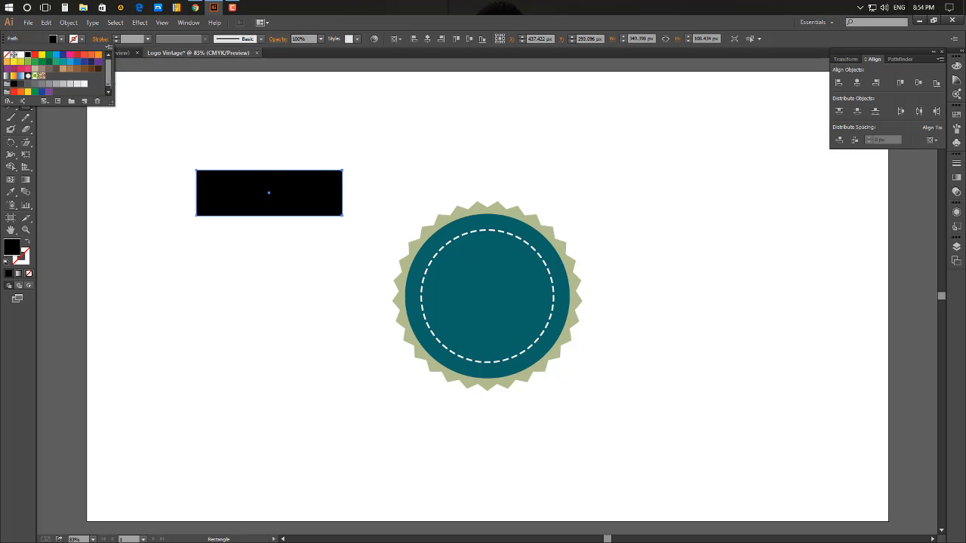
{"action": "left_click", "coordinate": [34, 55]}
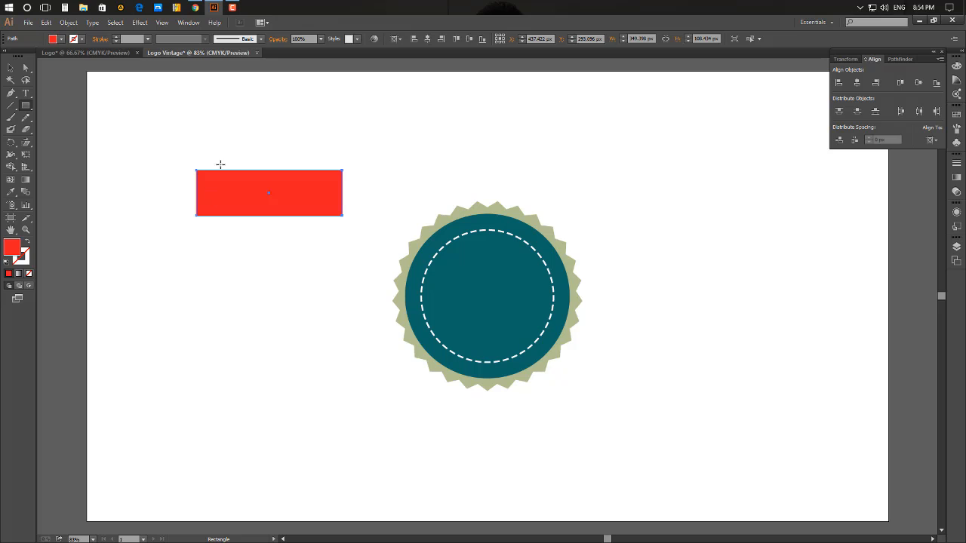
Send the red rectangle backward behind the Vintage lettering and select the rectangle.
{"action": "right_click", "coordinate": [219, 191]}
{"action": "mouse_move", "coordinate": [300, 335]}
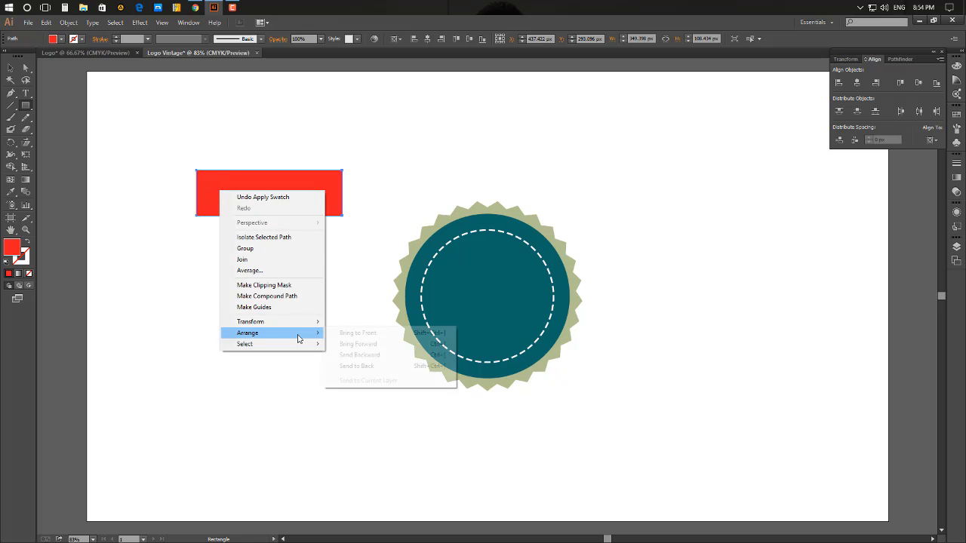
{"action": "left_click", "coordinate": [360, 355]}
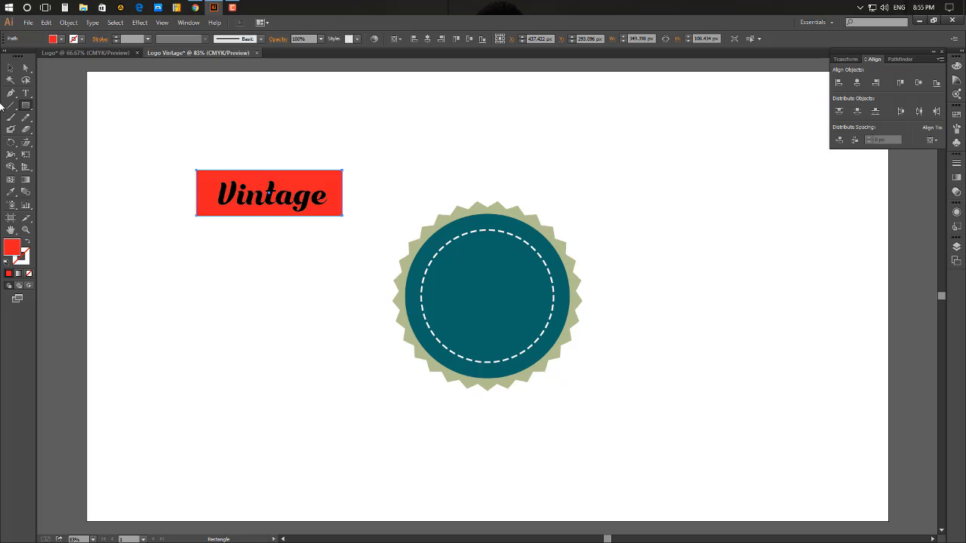
{"action": "left_click", "coordinate": [10, 67]}
{"action": "left_click", "coordinate": [260, 132]}
{"action": "left_click", "coordinate": [275, 175]}
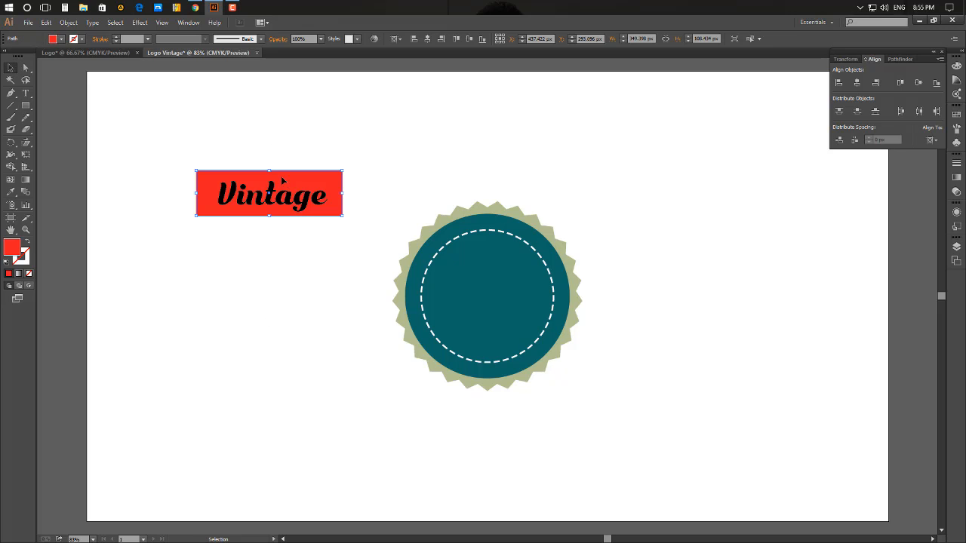
Resize the red rectangle to about 375 × 95 px so it frames the Vintage lettering more evenly.
{"action": "left_click_drag", "start_coordinate": [270, 171], "coordinate": [270, 176]}
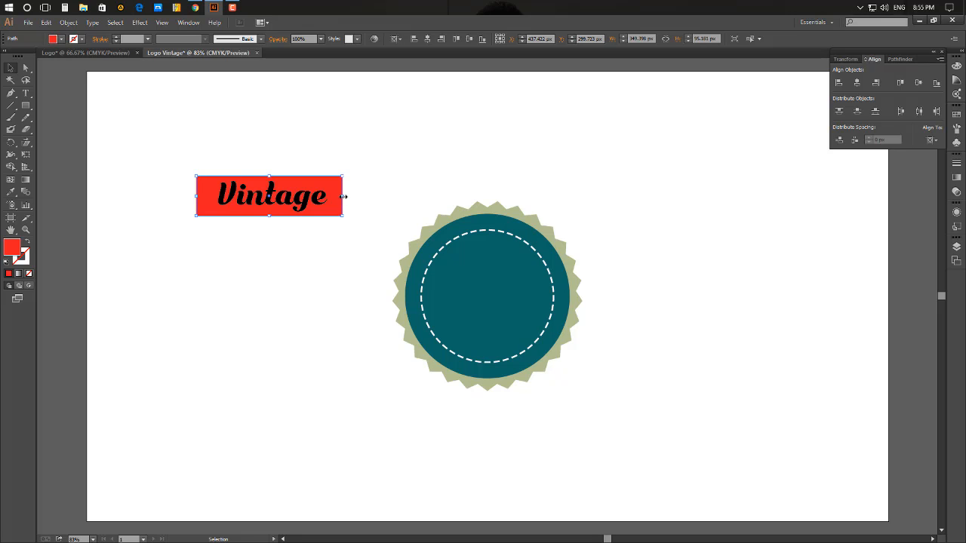
{"action": "left_click_drag", "start_coordinate": [344, 196], "coordinate": [349, 196]}
{"action": "left_click_drag", "start_coordinate": [197, 197], "coordinate": [192, 196]}
{"action": "left_click", "coordinate": [402, 262]}
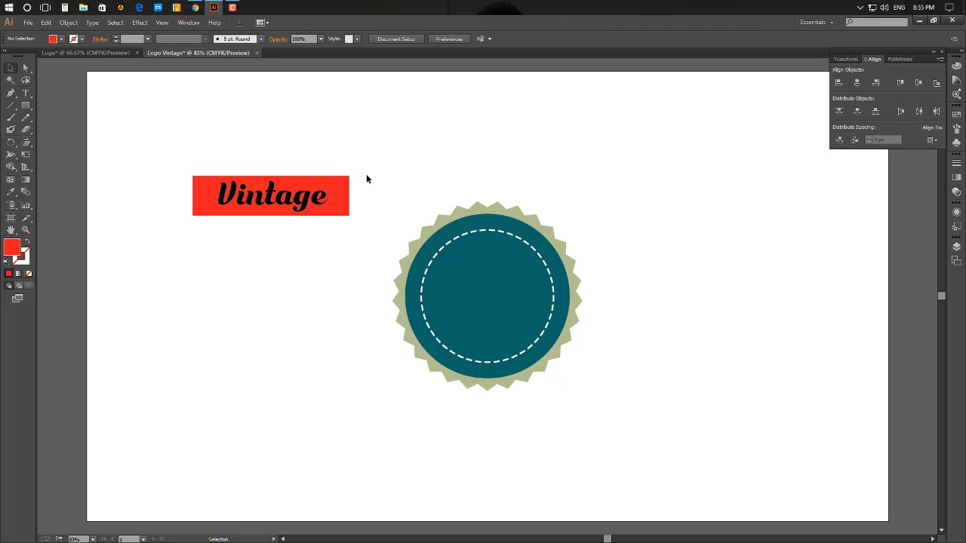
{"action": "left_click_drag", "start_coordinate": [322, 262], "coordinate": [249, 211]}
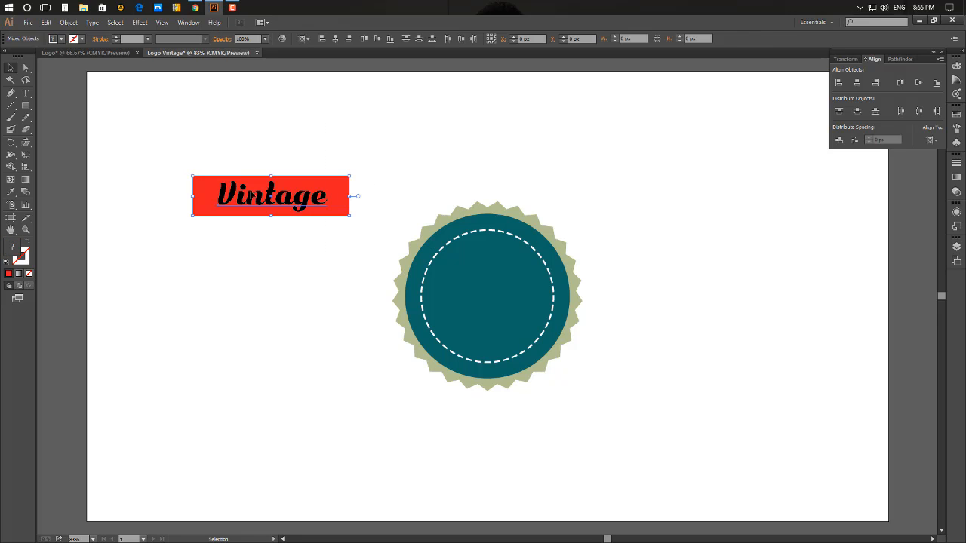
{"action": "left_click", "coordinate": [328, 263]}
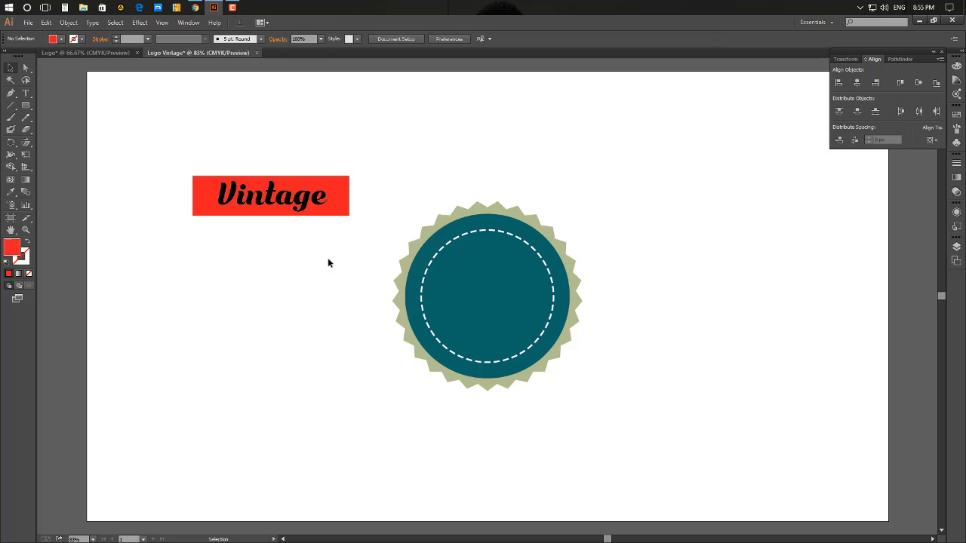
Convert the Vintage lettering to outlines.
{"action": "left_click", "coordinate": [278, 214]}
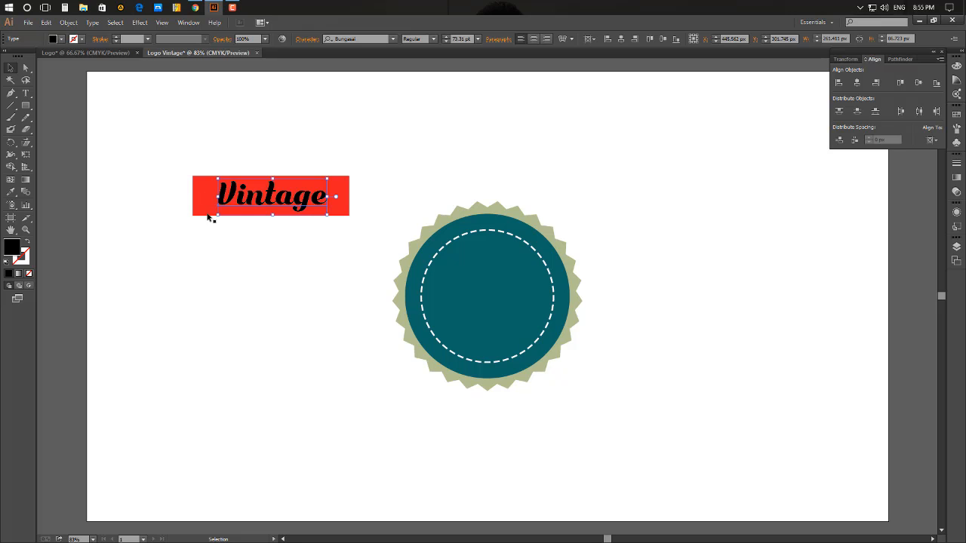
{"action": "left_click", "coordinate": [91, 22]}
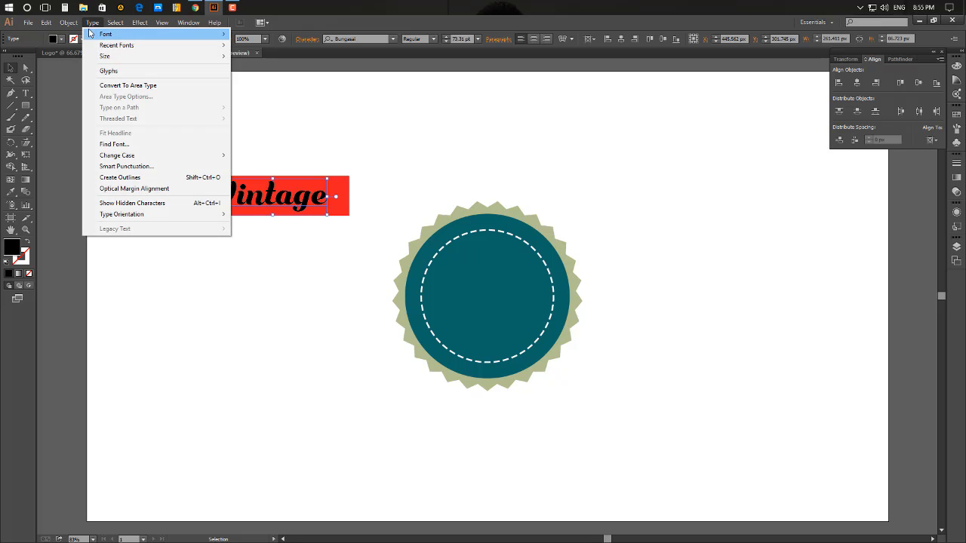
{"action": "left_click", "coordinate": [151, 177]}
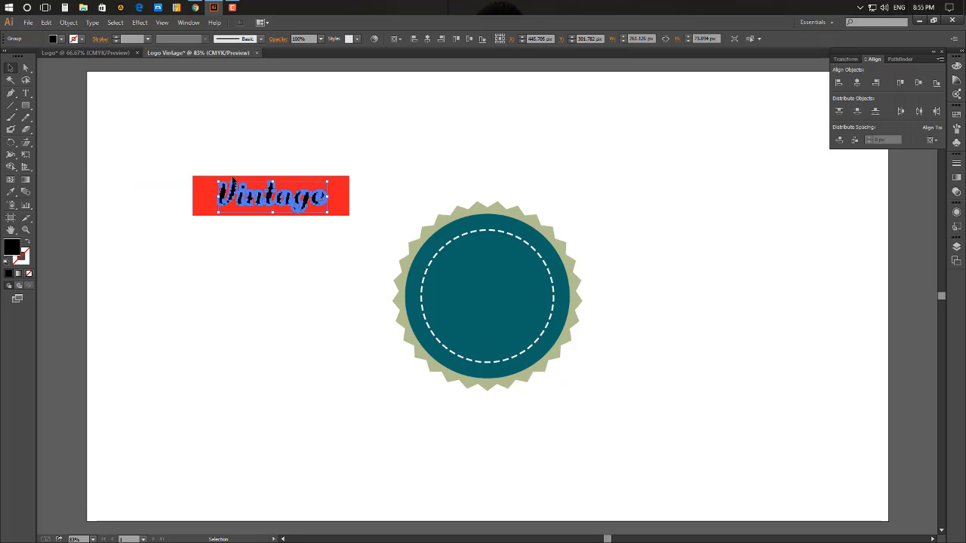
Move the lettering and red rectangle together onto the badge and scale them up proportionally to about 490 × 125 px.
{"action": "left_click_drag", "start_coordinate": [323, 229], "coordinate": [148, 158]}
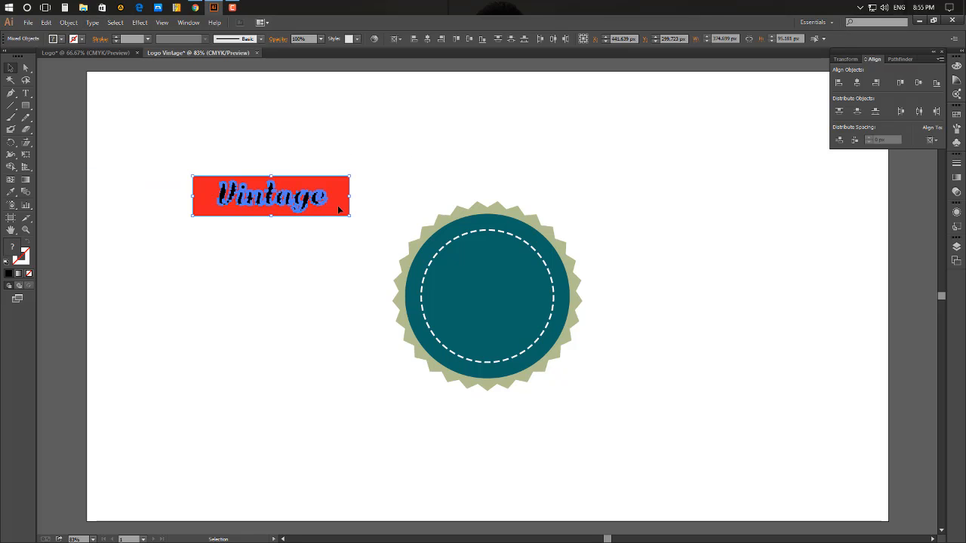
{"action": "left_click_drag", "start_coordinate": [339, 207], "coordinate": [552, 307]}
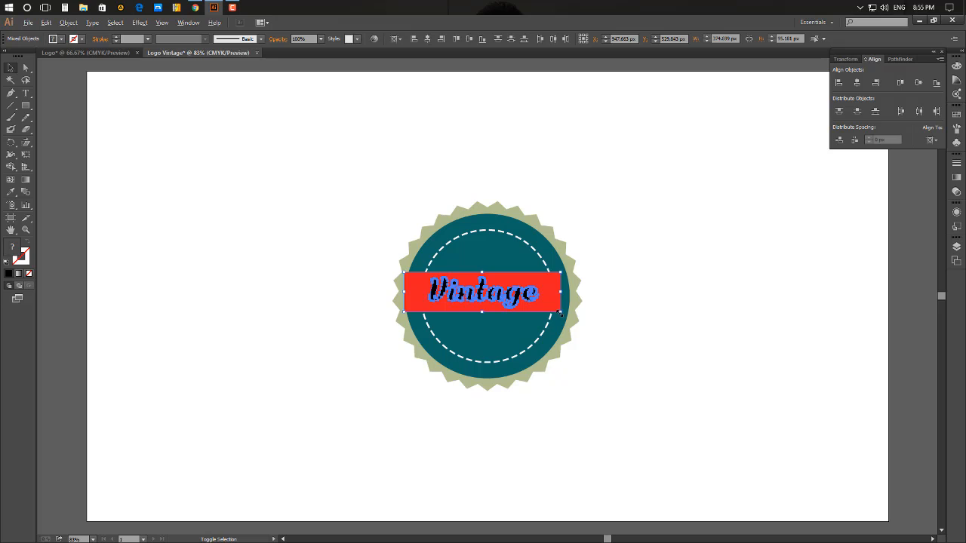
{"action": "left_click_drag", "start_coordinate": [562, 313], "coordinate": [591, 332]}
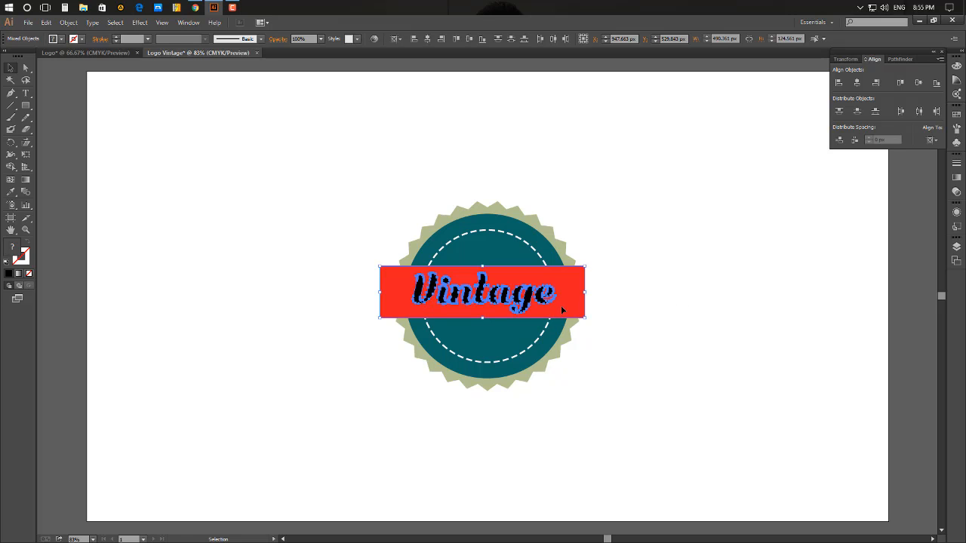
Center the lettering and red rectangle horizontally and vertically on the artboard.
{"action": "left_click", "coordinate": [855, 86]}
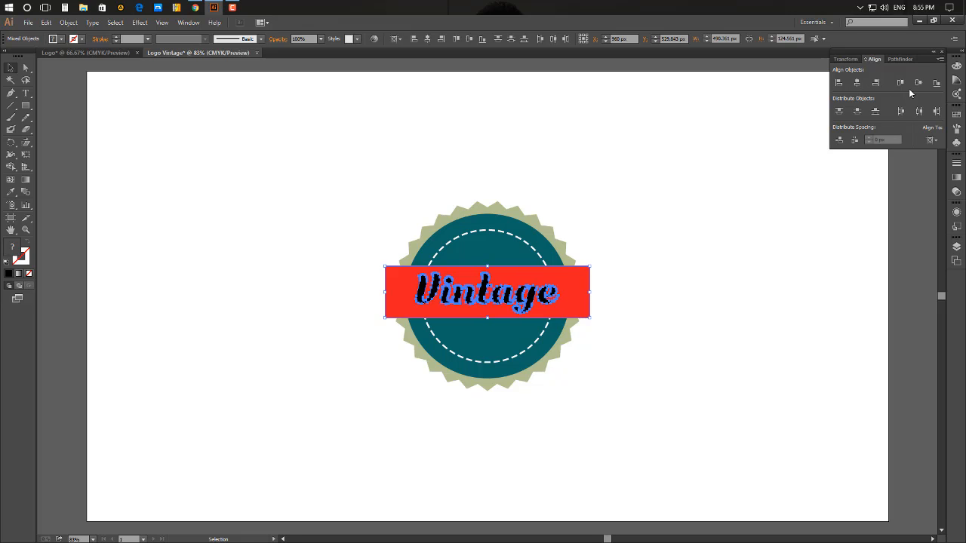
{"action": "left_click", "coordinate": [914, 84]}
{"action": "left_click", "coordinate": [760, 263]}
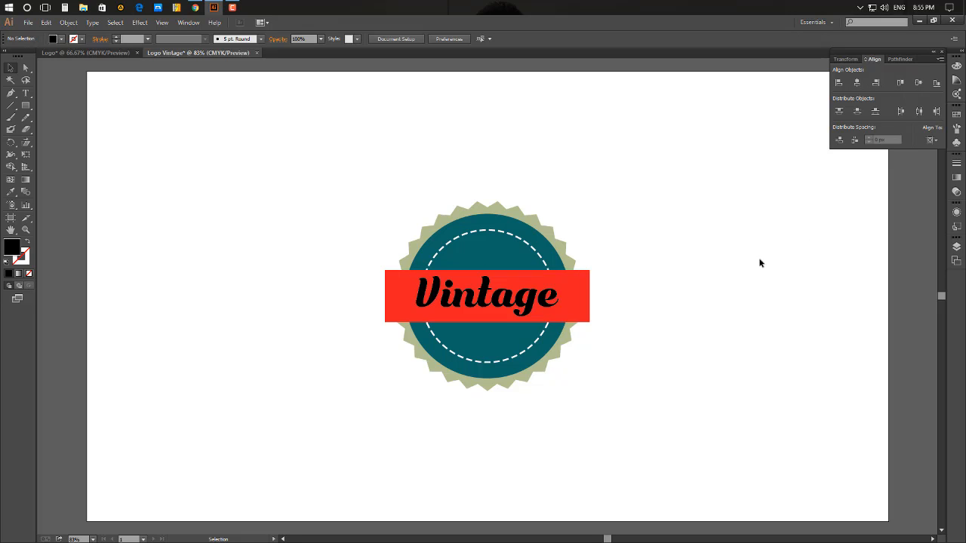
Fill the outlined Vintage lettering with white, ffffff.
{"action": "left_click", "coordinate": [500, 303]}
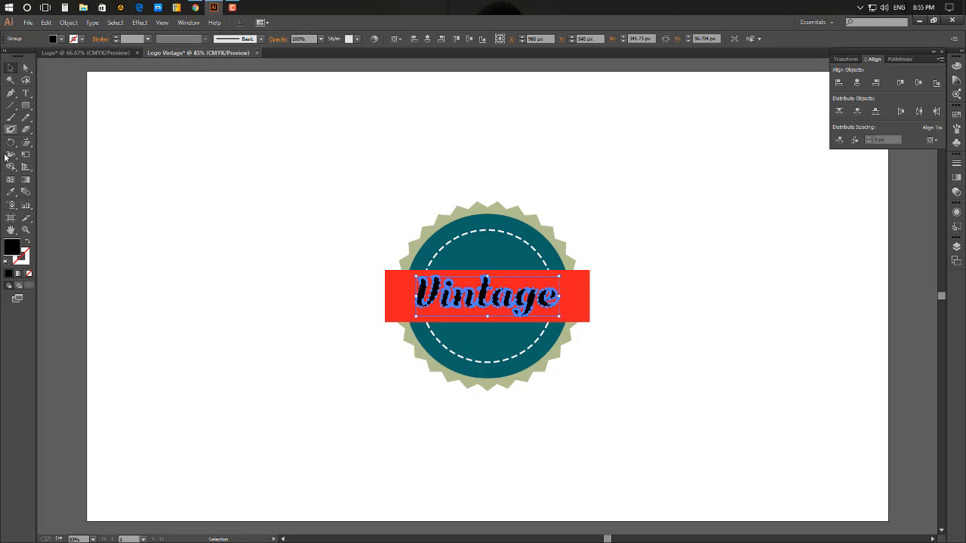
{"action": "double_click", "coordinate": [17, 251]}
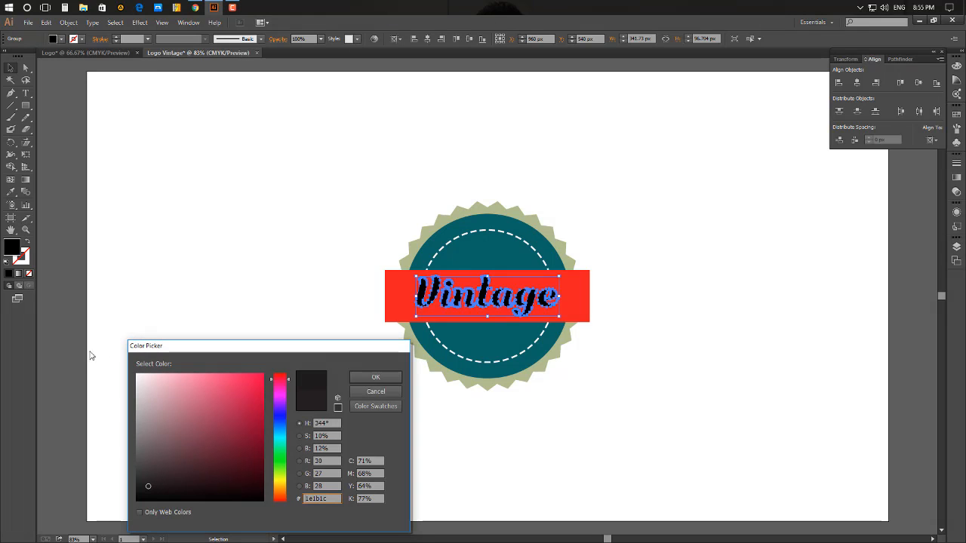
{"action": "left_click", "coordinate": [133, 378]}
{"action": "left_click", "coordinate": [134, 373]}
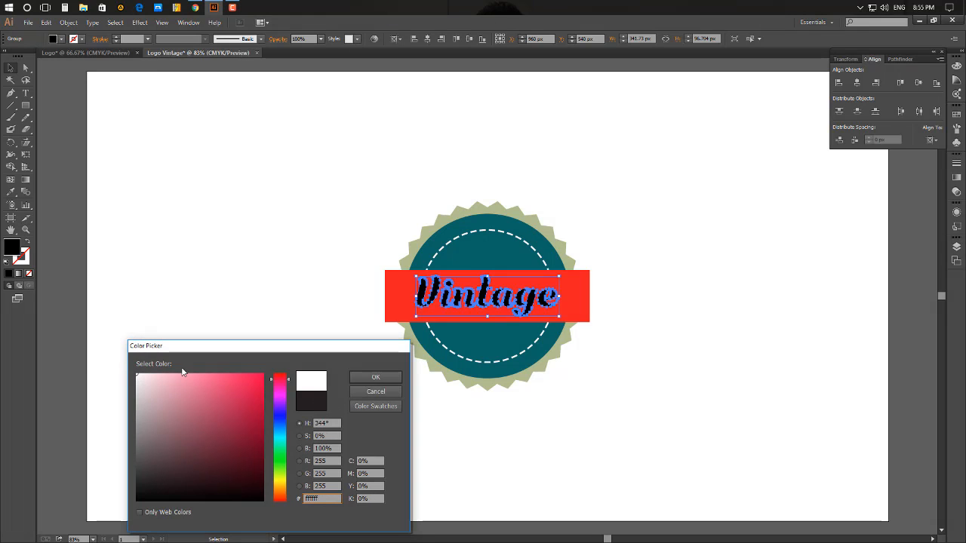
{"action": "left_click", "coordinate": [380, 378]}
{"action": "left_click", "coordinate": [273, 246]}
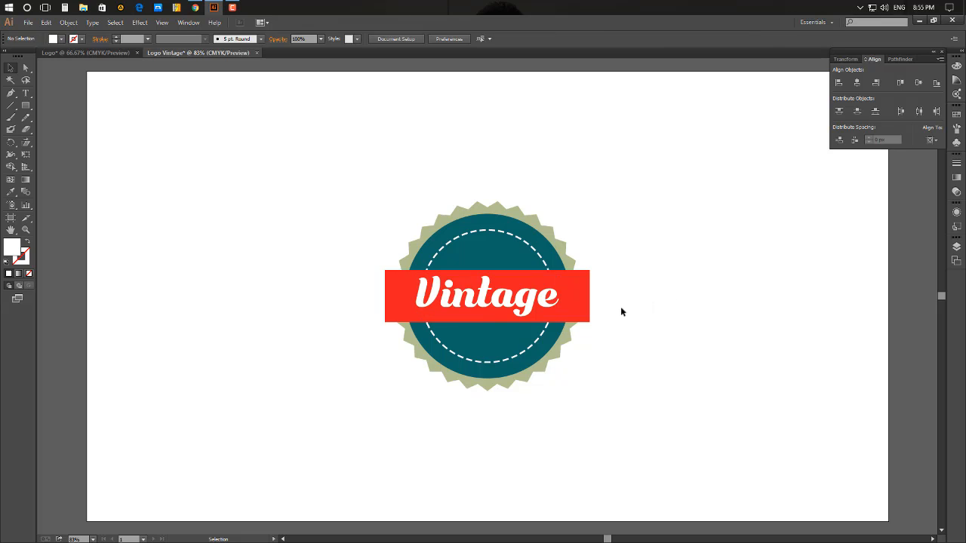
Sample the front ribbon band's color in the reference Logo document with the Eyedropper and look up its hex code.
{"action": "left_click", "coordinate": [91, 52]}
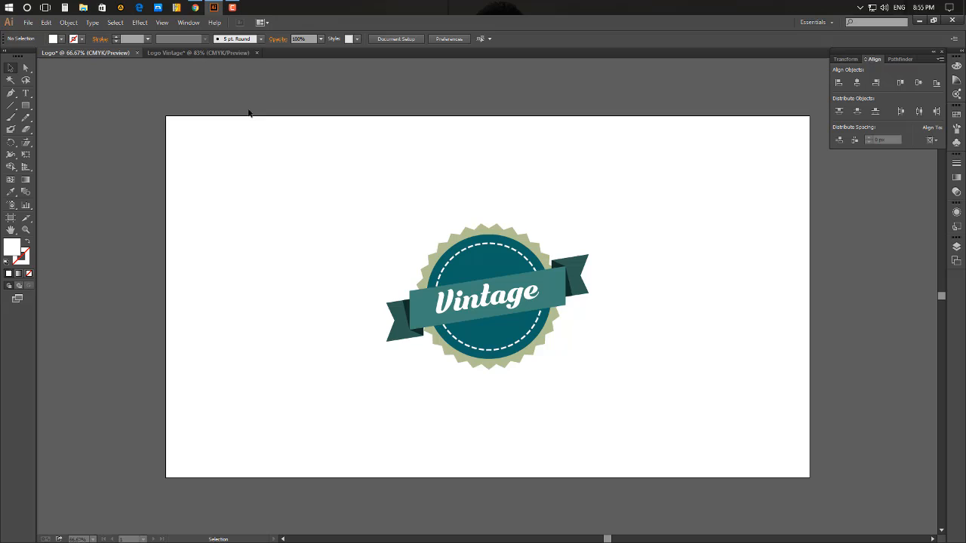
{"action": "left_click", "coordinate": [10, 192]}
{"action": "left_click", "coordinate": [415, 302]}
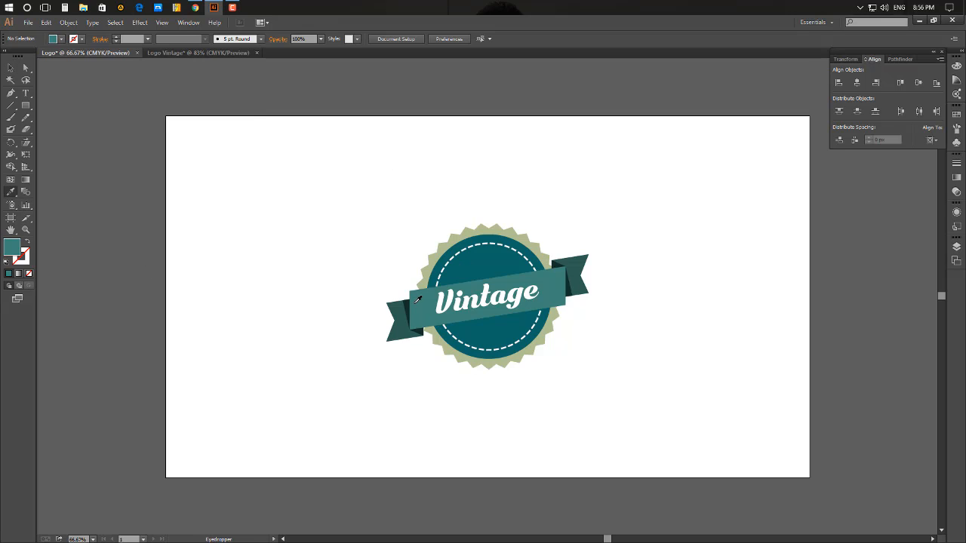
{"action": "double_click", "coordinate": [12, 248]}
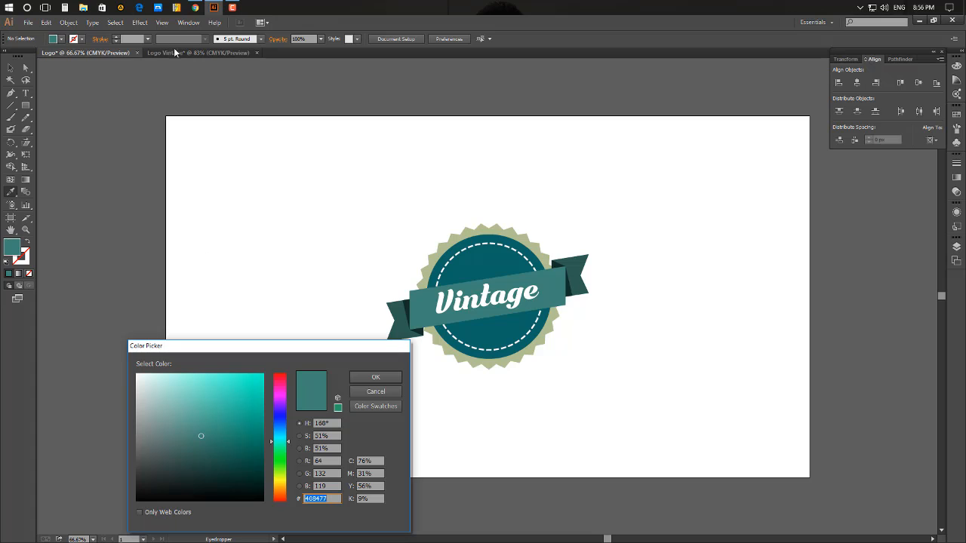
{"action": "left_click", "coordinate": [370, 391]}
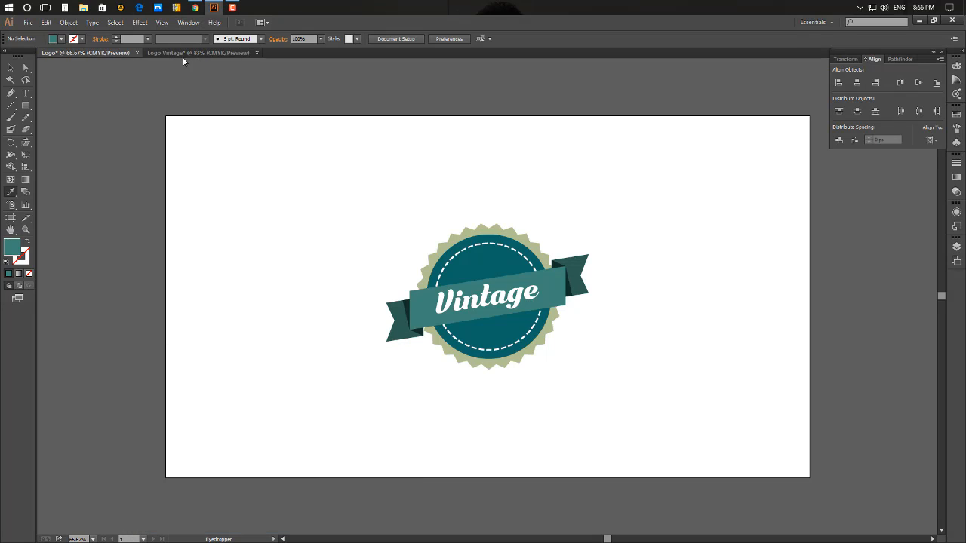
Return to the Logo Vintage document and fill the red rectangle behind the lettering with color 408477.
{"action": "left_click", "coordinate": [184, 53]}
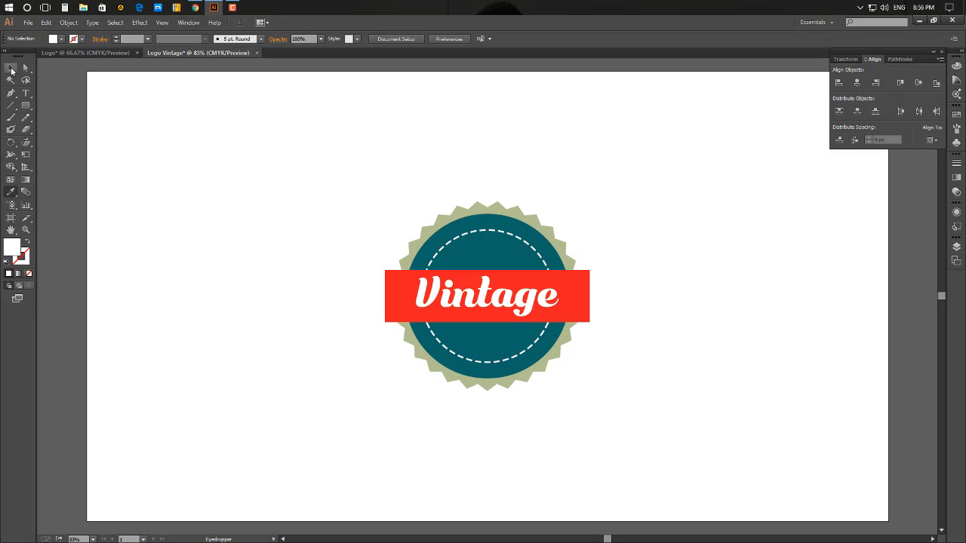
{"action": "left_click", "coordinate": [10, 68]}
{"action": "left_click", "coordinate": [391, 305]}
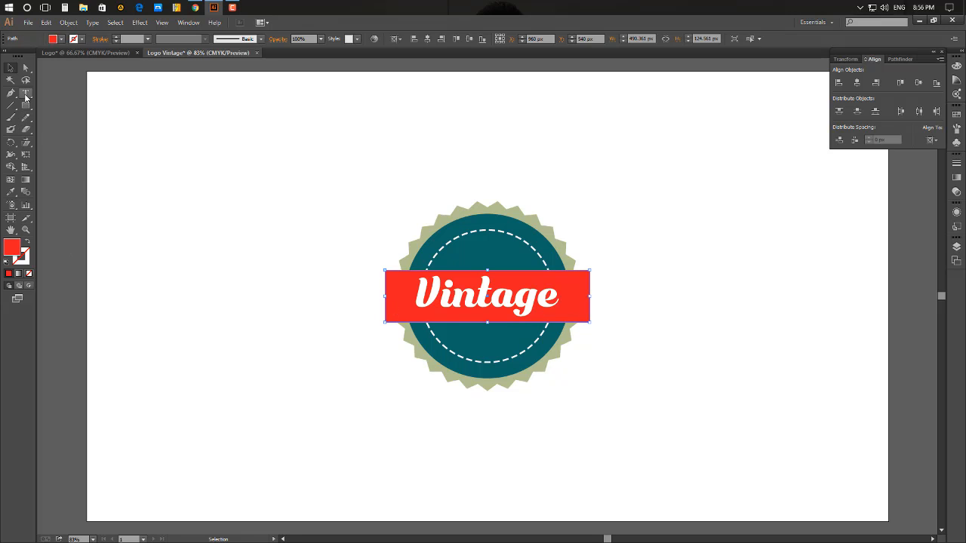
{"action": "double_click", "coordinate": [13, 247]}
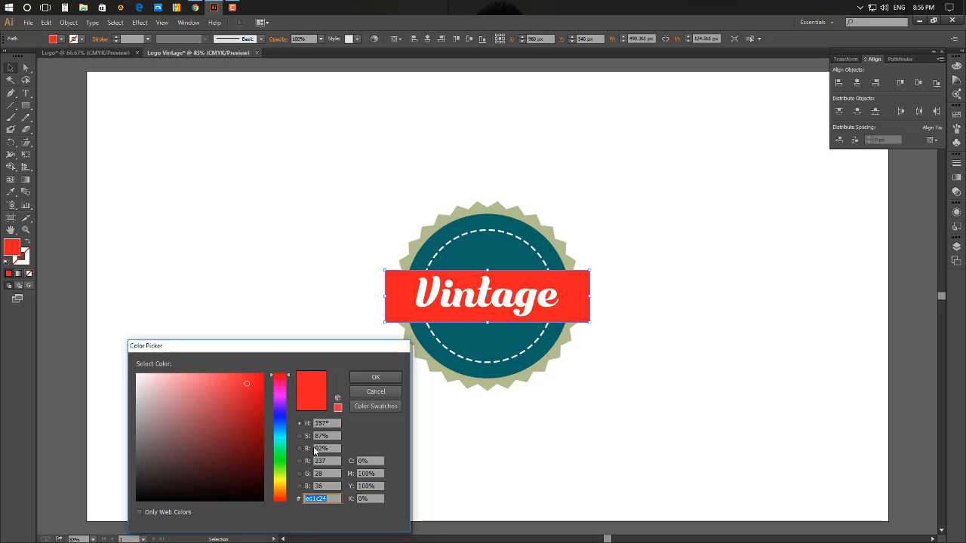
{"action": "type", "text": "408477"}
{"action": "left_click", "coordinate": [375, 377]}
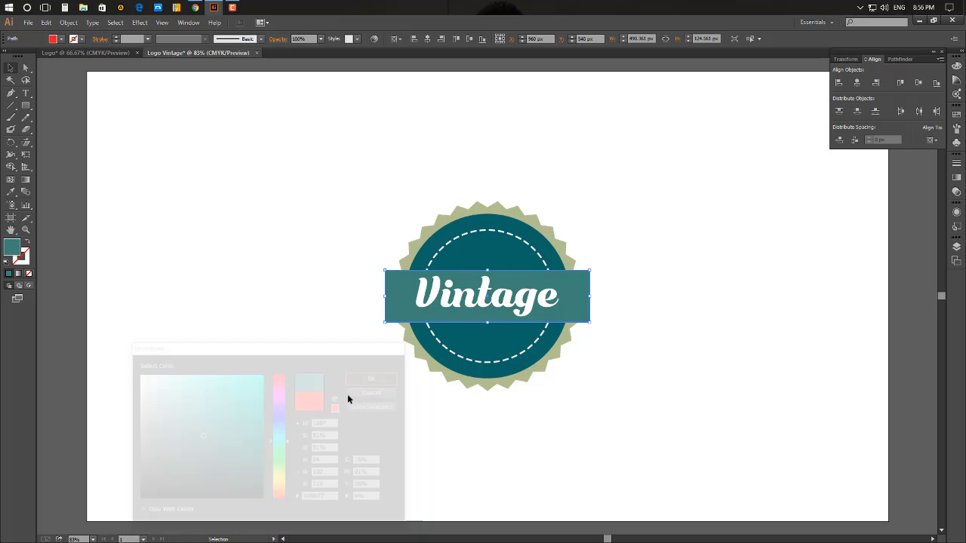
{"action": "left_click", "coordinate": [694, 305]}
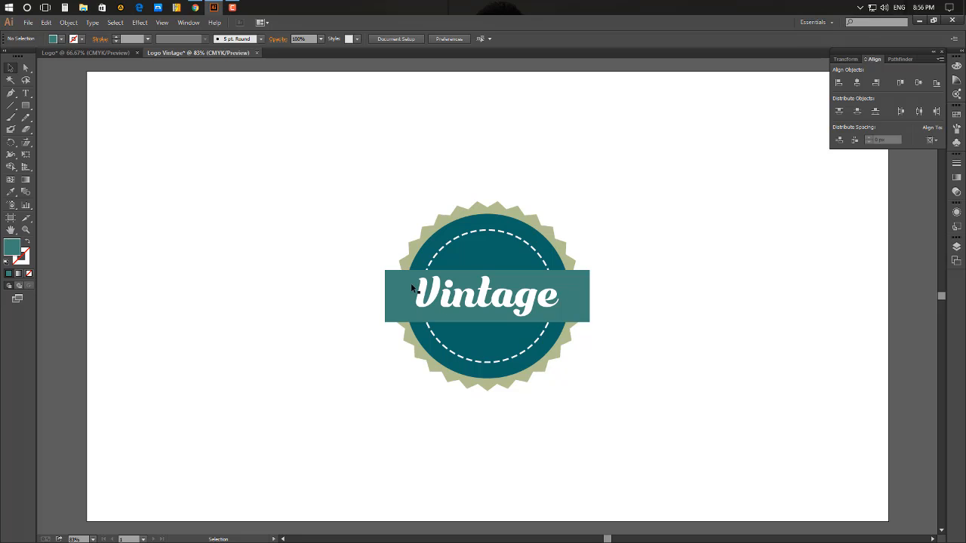
Check the ribbon in the reference Logo document, then duplicate the teal banner and place the copy slightly lower, overlapping the banner's left end.
{"action": "left_click", "coordinate": [99, 55]}
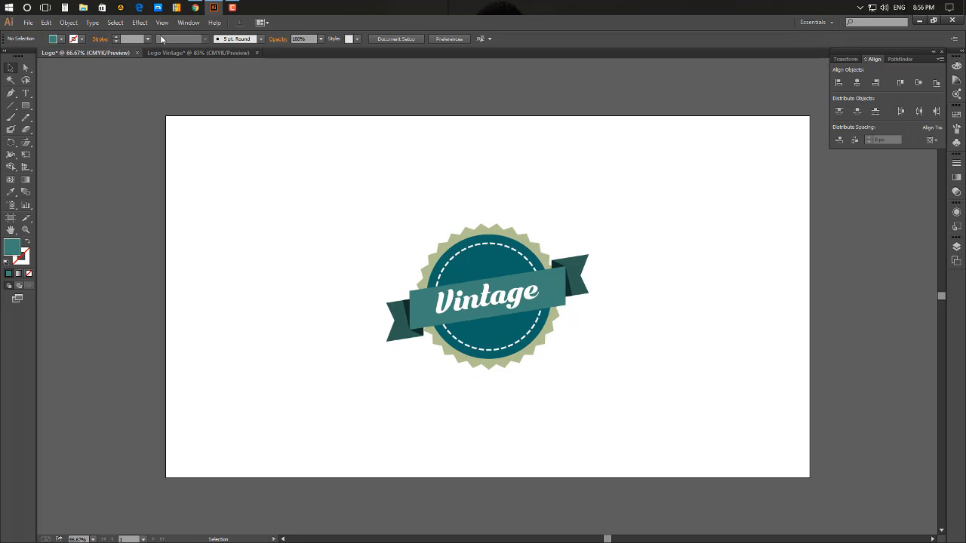
{"action": "left_click", "coordinate": [212, 53]}
{"action": "left_click", "coordinate": [401, 318]}
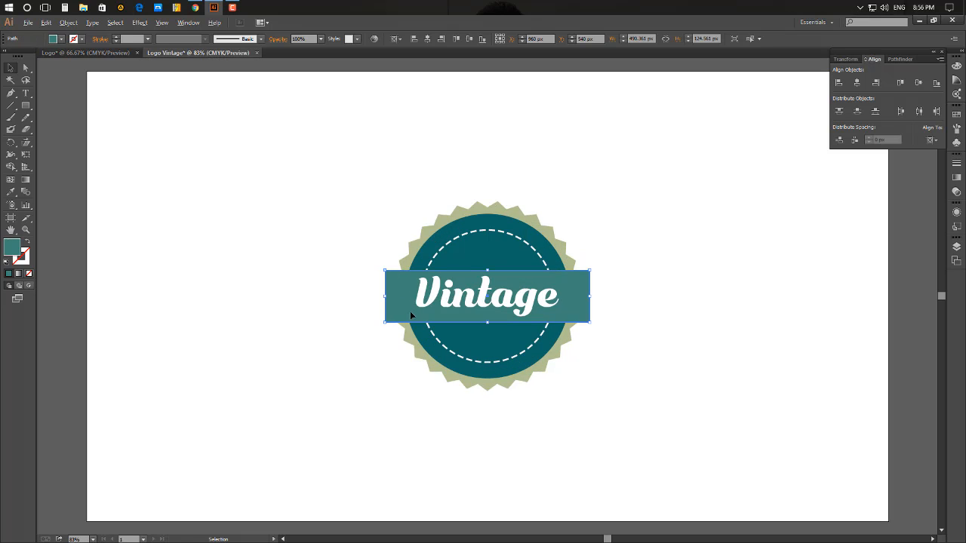
{"action": "left_click_drag", "start_coordinate": [409, 314], "coordinate": [198, 315]}
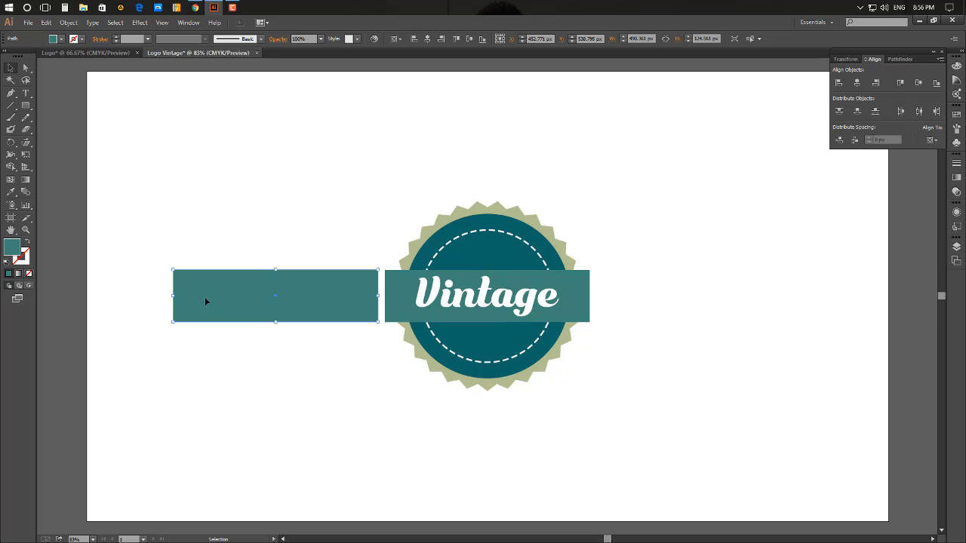
{"action": "left_click_drag", "start_coordinate": [310, 302], "coordinate": [336, 316]}
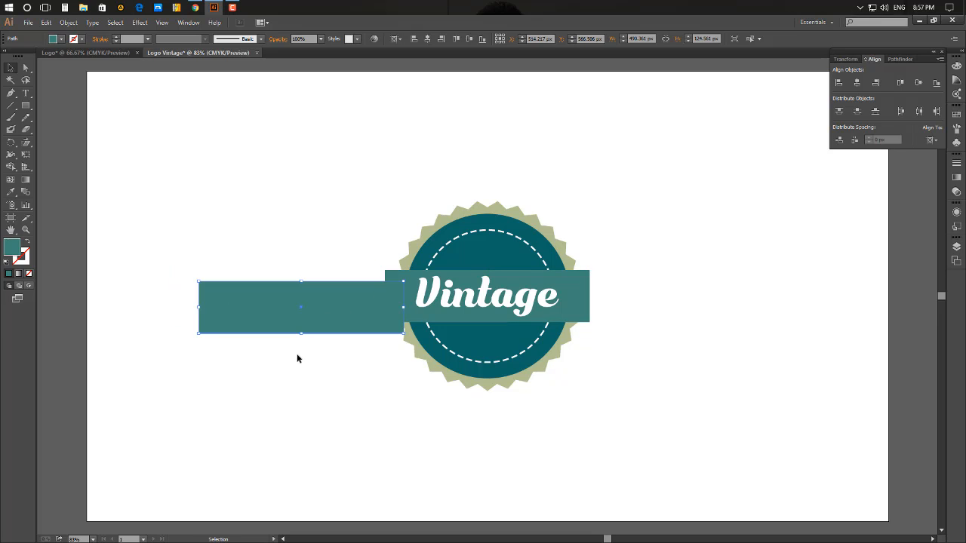
Fill the duplicated rectangle with the darker teal 2e564e.
{"action": "double_click", "coordinate": [11, 243]}
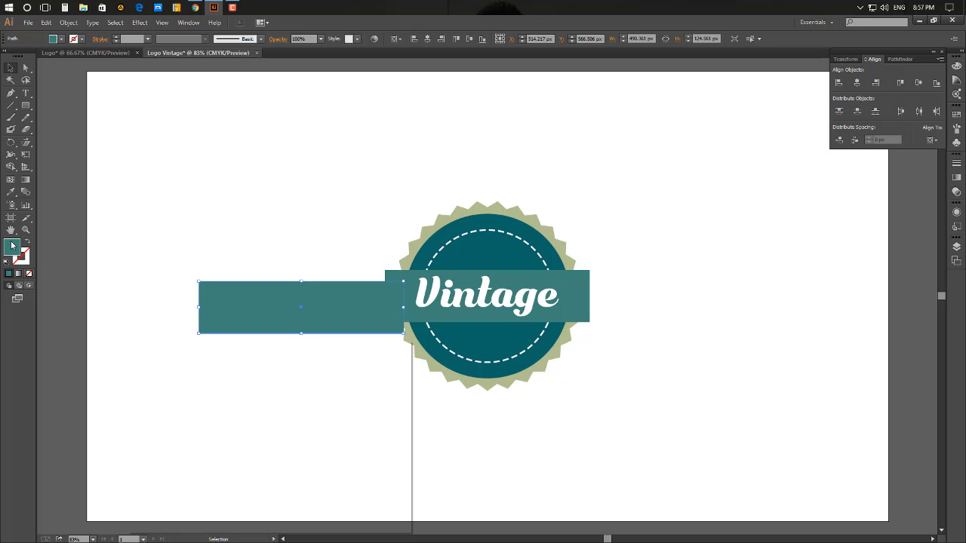
{"action": "left_click_drag", "start_coordinate": [202, 438], "coordinate": [197, 457]}
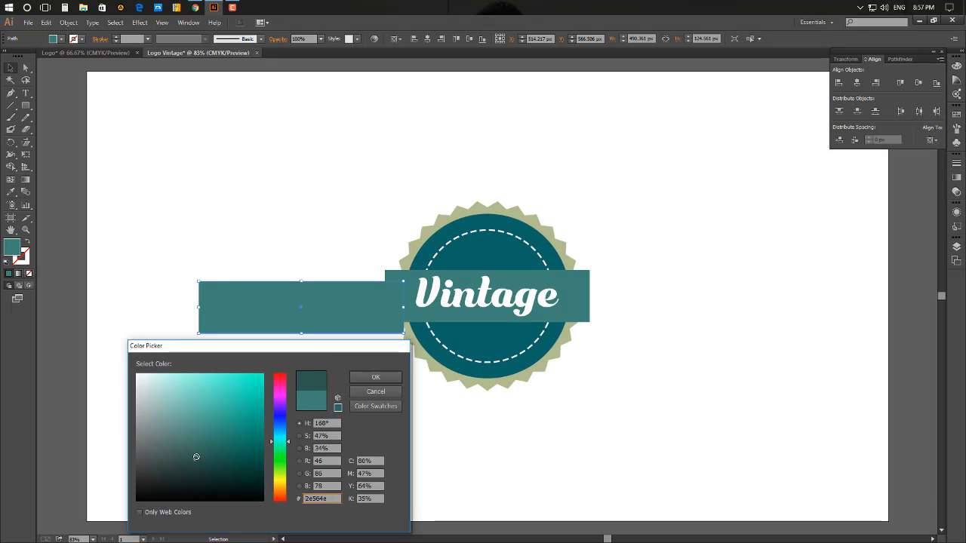
{"action": "left_click", "coordinate": [400, 376]}
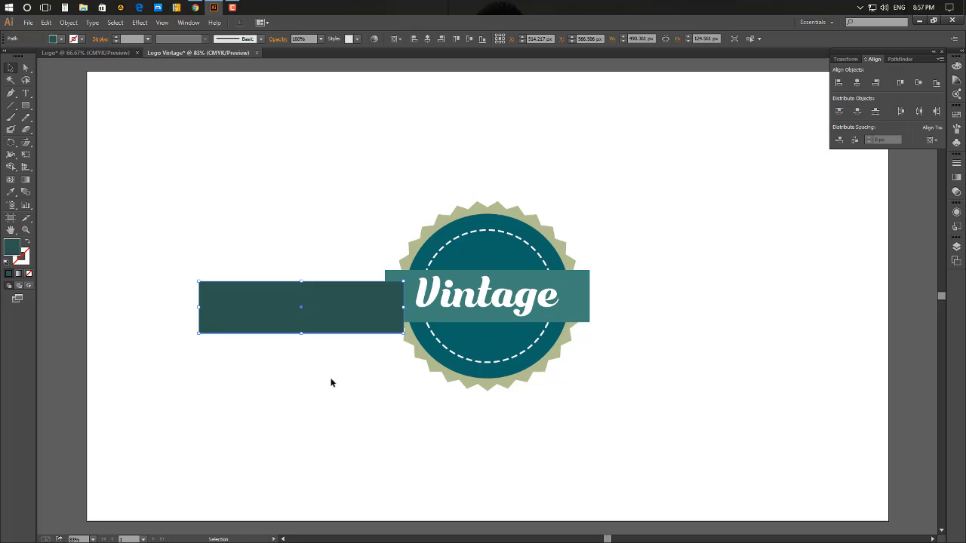
Send the dark rectangle backward behind the banner and shorten it from its outer end to about 116 px wide.
{"action": "right_click", "coordinate": [353, 317]}
{"action": "mouse_move", "coordinate": [436, 459]}
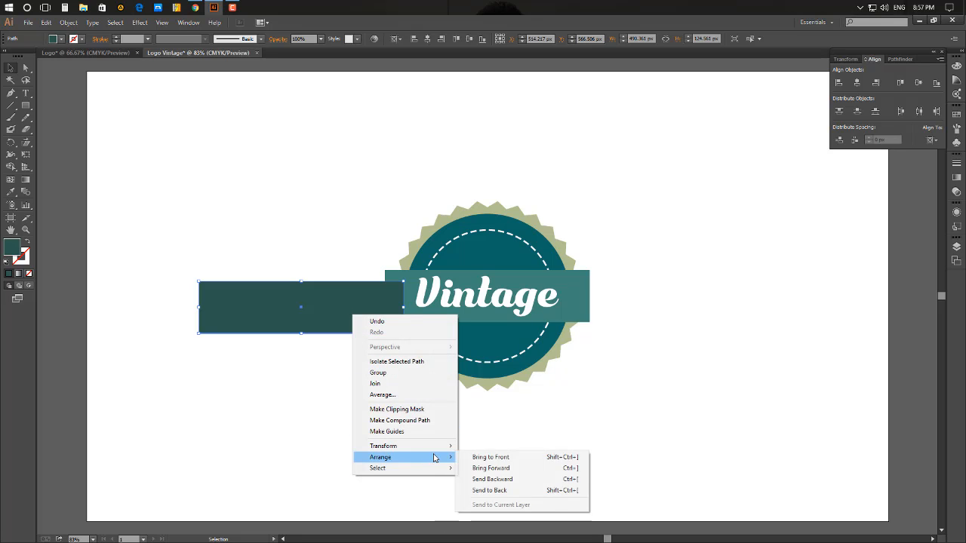
{"action": "left_click", "coordinate": [468, 478]}
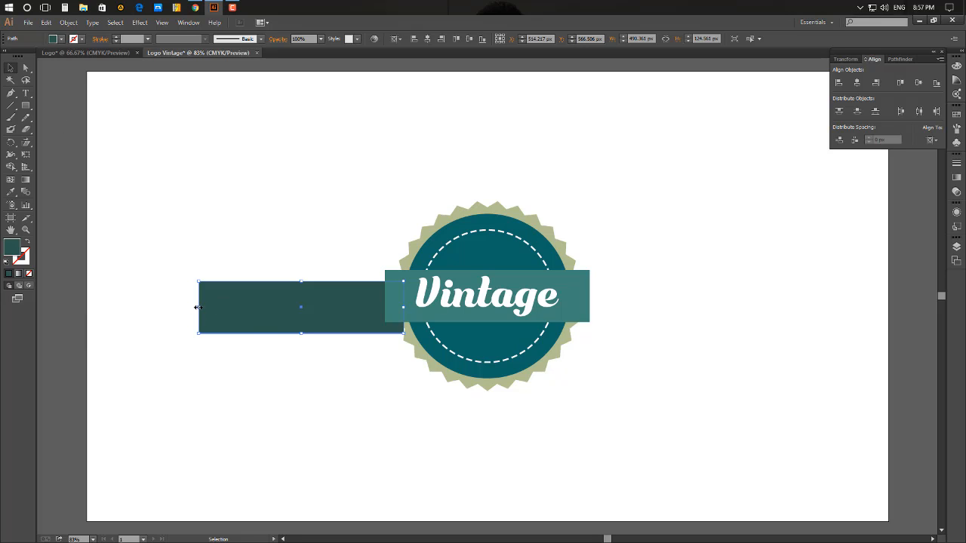
{"action": "left_click_drag", "start_coordinate": [197, 307], "coordinate": [354, 316]}
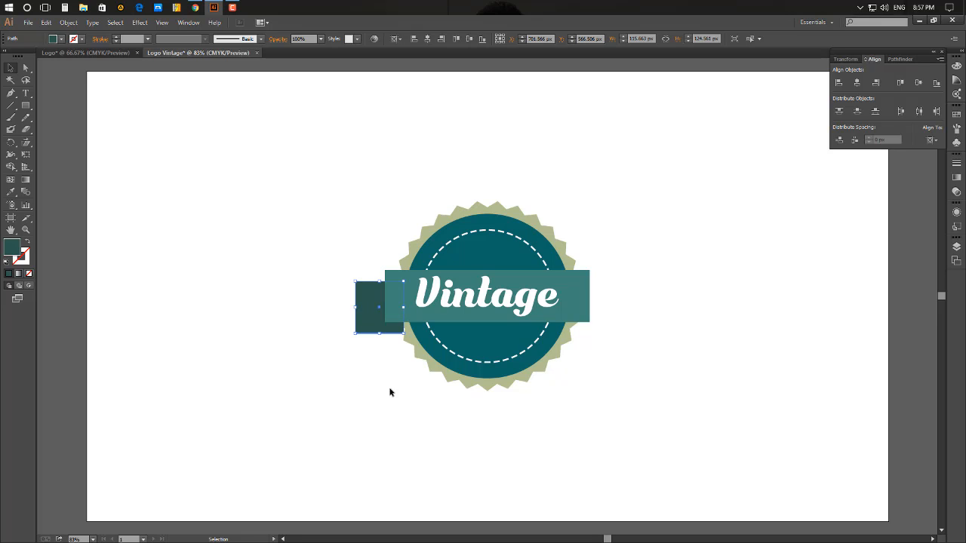
Nudge the dark rectangle into place behind the banner's end and widen it to about 120 px.
{"action": "key", "text": "Down"}
{"action": "key", "text": "Up"}
{"action": "key", "text": "Up"}
{"action": "key", "text": "Right"}
{"action": "key", "text": "Right"}
{"action": "key", "text": "Down"}
{"action": "key", "text": "Down"}
{"action": "left_click_drag", "start_coordinate": [357, 308], "coordinate": [355, 307]}
{"action": "left_click", "coordinate": [344, 396]}
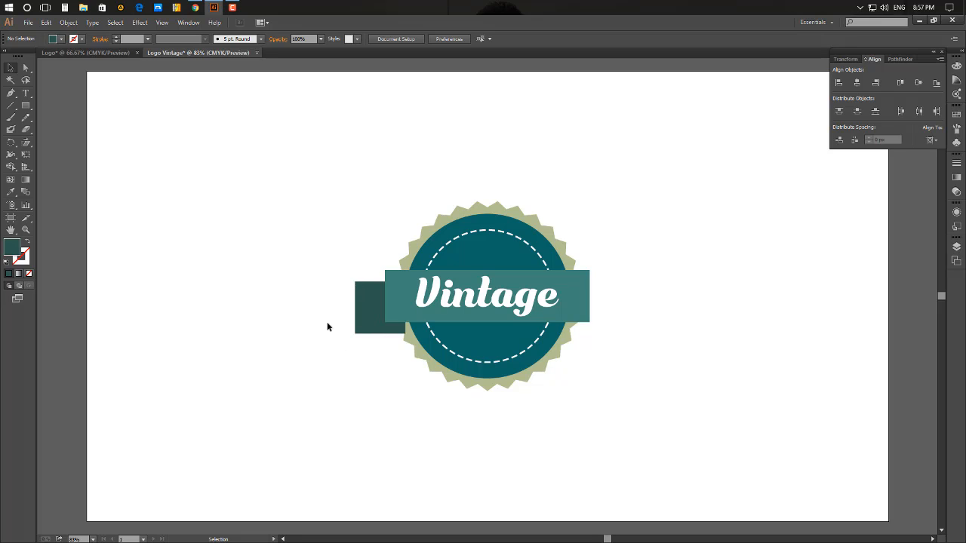
{"action": "left_click", "coordinate": [362, 313]}
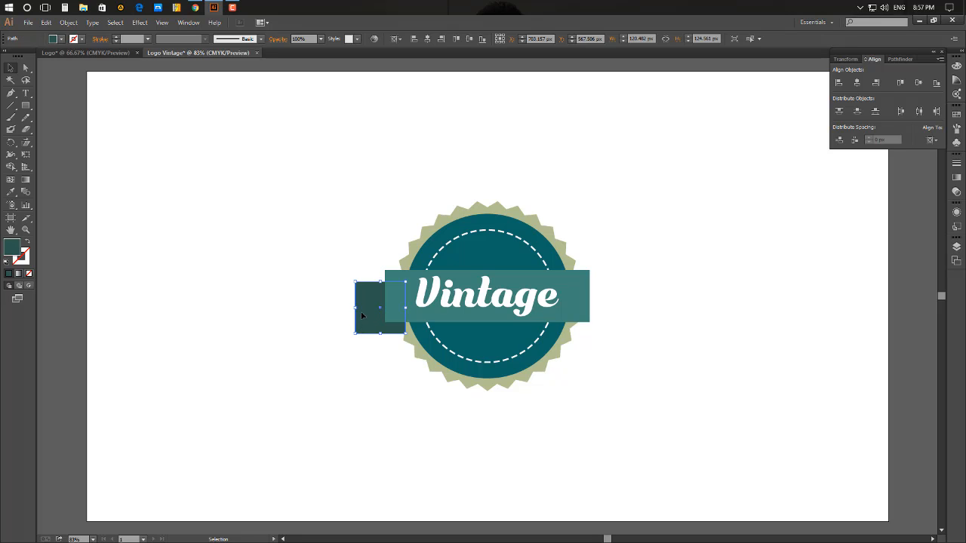
{"action": "left_click", "coordinate": [26, 68]}
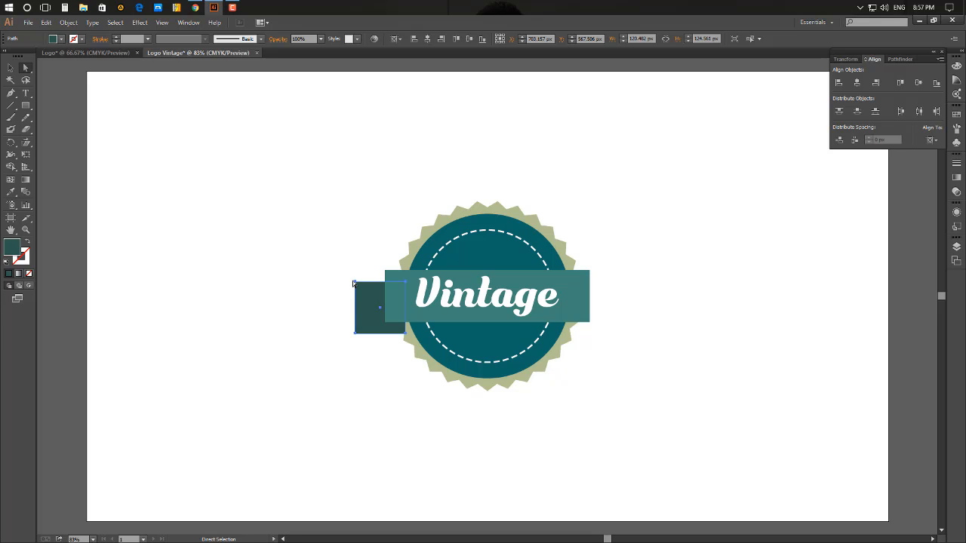
{"action": "left_click_drag", "start_coordinate": [356, 283], "coordinate": [362, 294]}
{"action": "left_click", "coordinate": [356, 284]}
{"action": "key", "text": "ctrl+z"}
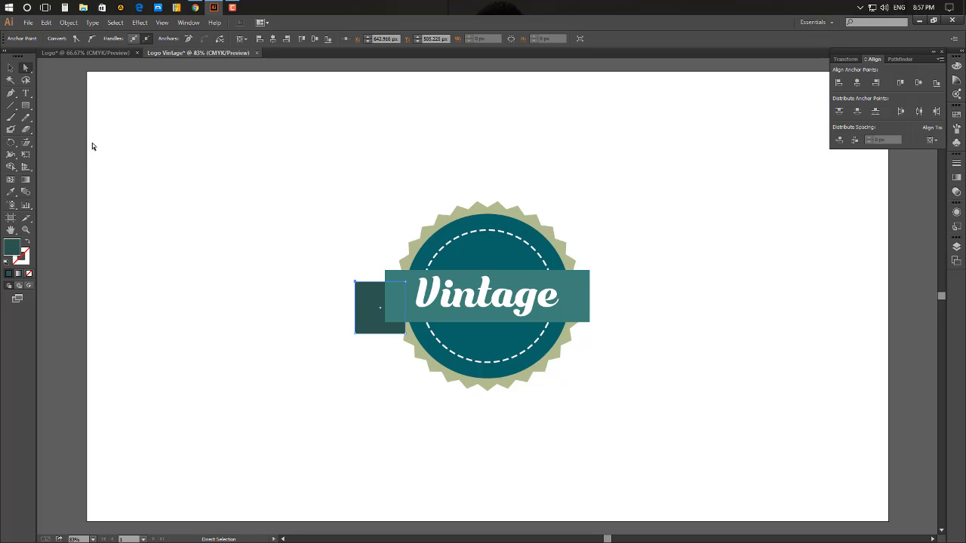
Turn on Smart Guides and add an anchor point at the midpoint of the dark rectangle's outer edge.
{"action": "left_click", "coordinate": [14, 95]}
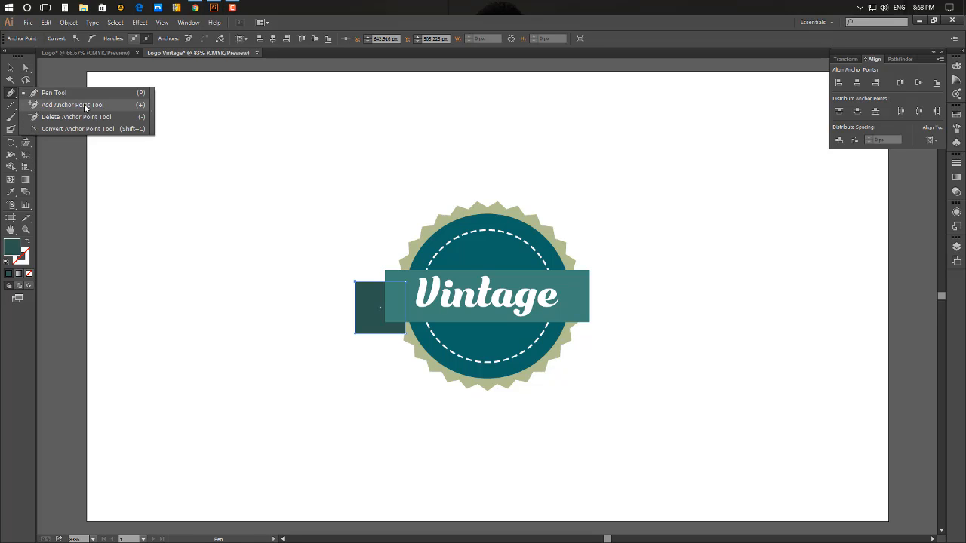
{"action": "left_click", "coordinate": [102, 107]}
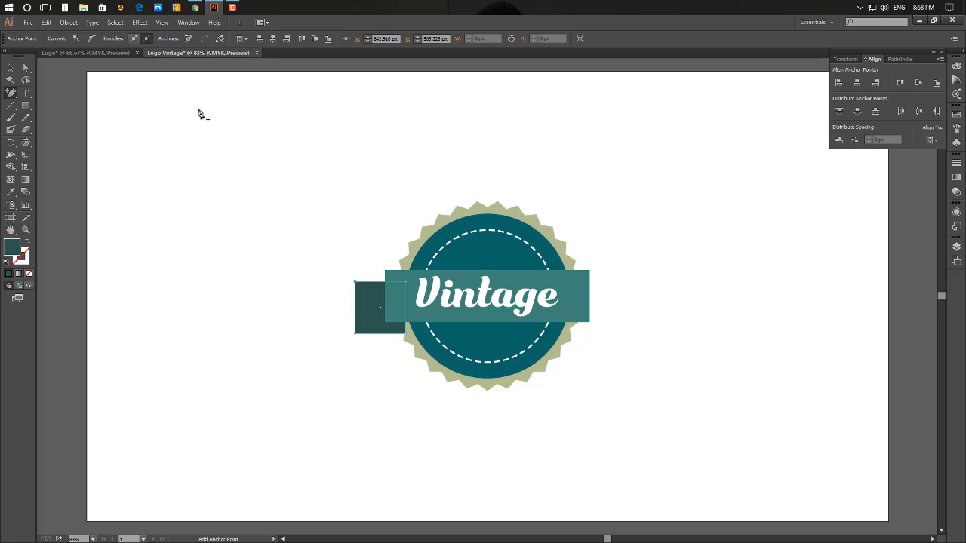
{"action": "left_click", "coordinate": [162, 23]}
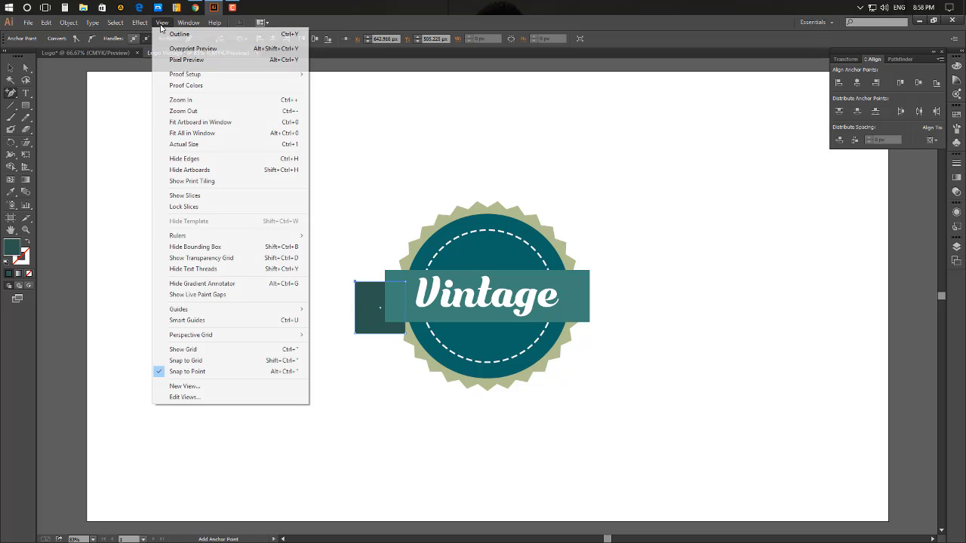
{"action": "left_click", "coordinate": [214, 323]}
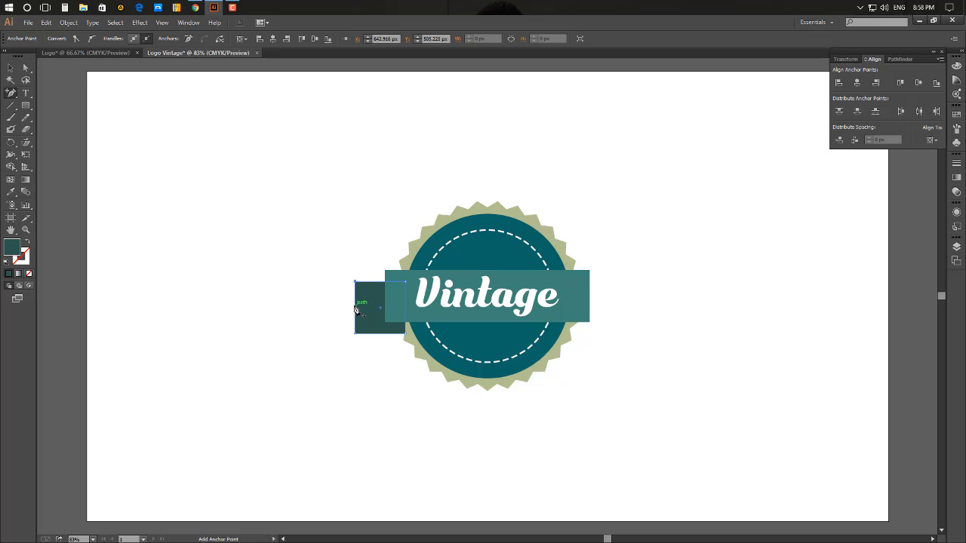
{"action": "left_click", "coordinate": [361, 325], "text": "ctrl"}
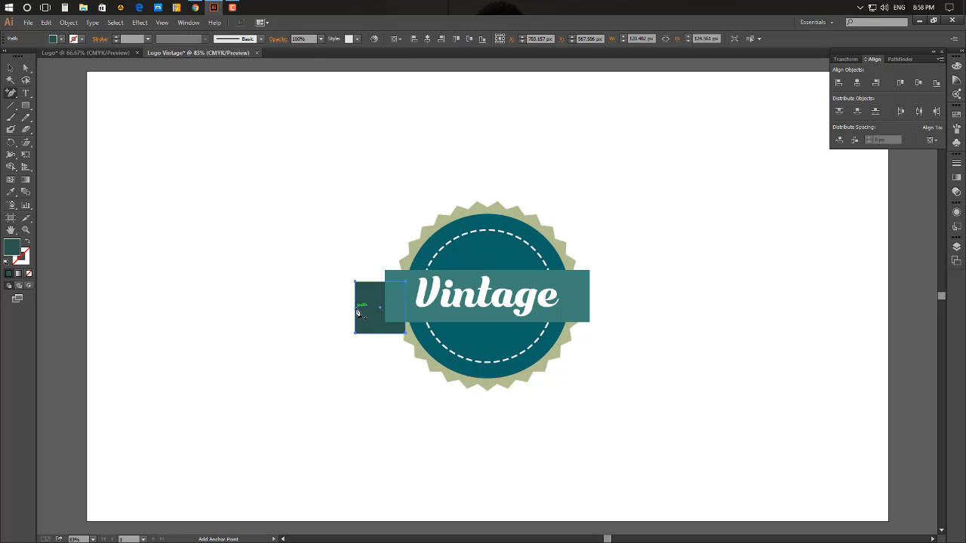
{"action": "left_click", "coordinate": [355, 308]}
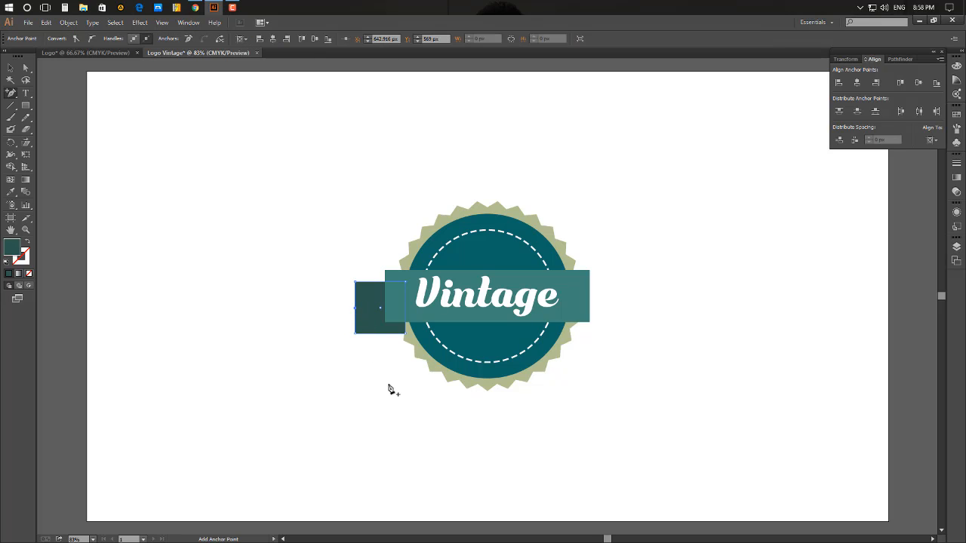
Move the new midpoint anchor inward to cut a V-shaped notch into the ribbon tail's outer end.
{"action": "left_click", "coordinate": [26, 67]}
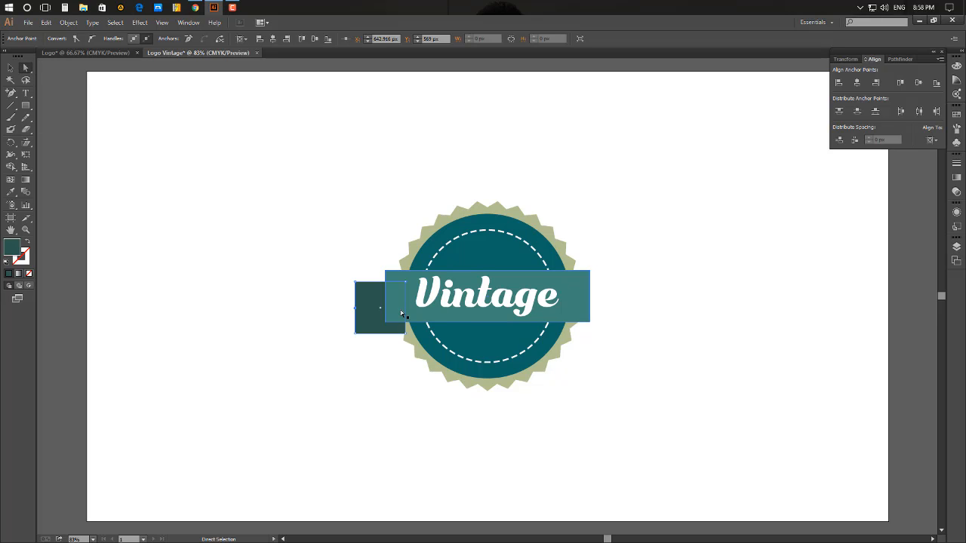
{"action": "left_click_drag", "start_coordinate": [354, 309], "coordinate": [370, 308]}
{"action": "left_click", "coordinate": [295, 357]}
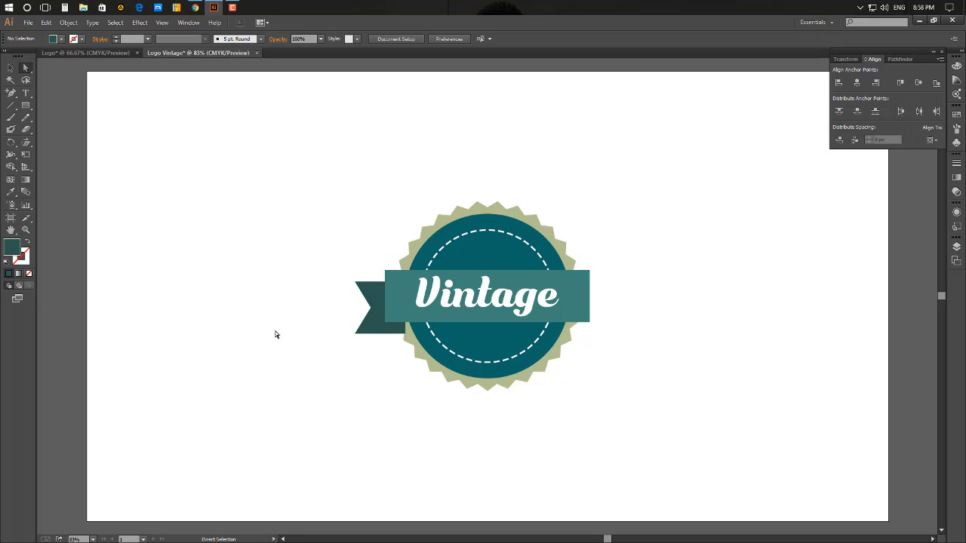
Check the reference Logo document, then start a Pen path at the banner's lower corner over the tail with fill color 0c211d.
{"action": "left_click", "coordinate": [60, 52]}
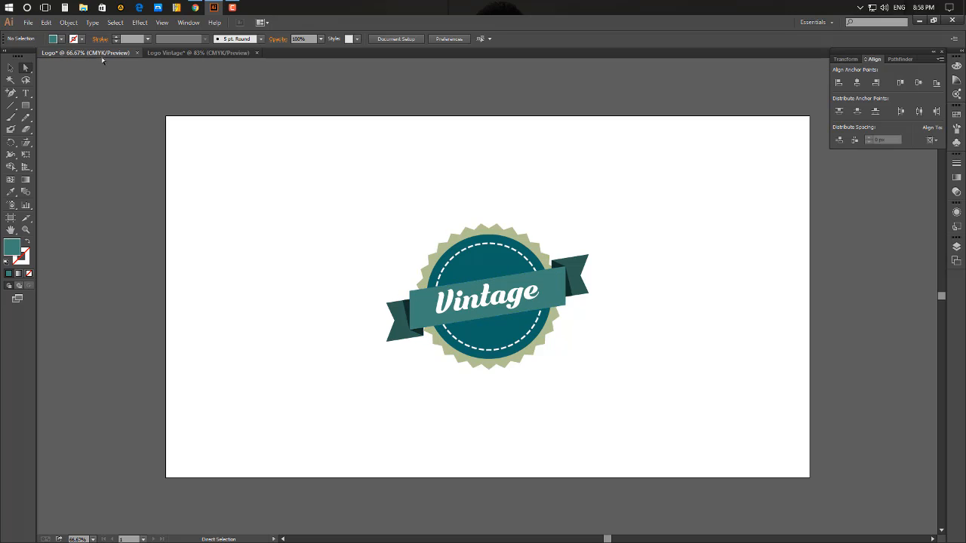
{"action": "left_click", "coordinate": [177, 52]}
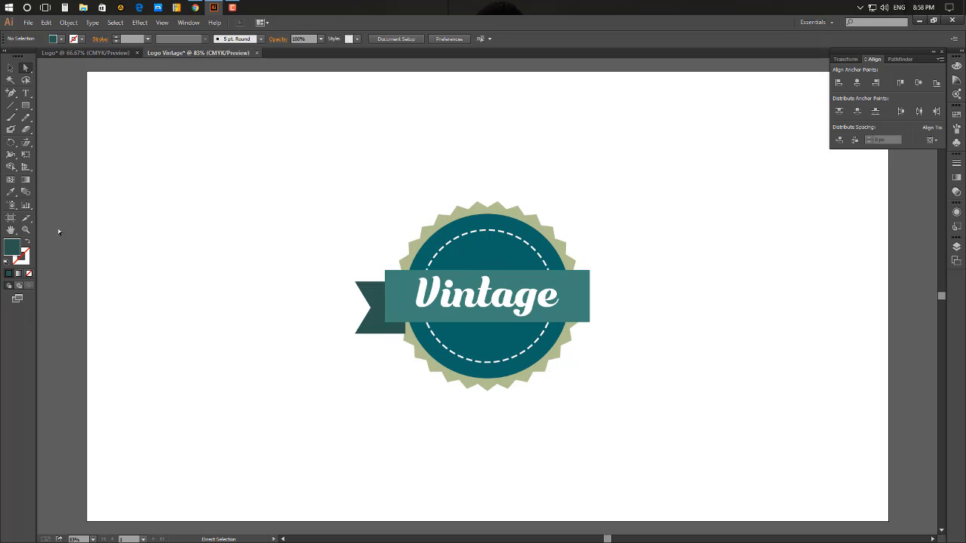
{"action": "left_click", "coordinate": [13, 95]}
{"action": "left_click_drag", "start_coordinate": [14, 96], "coordinate": [36, 92]}
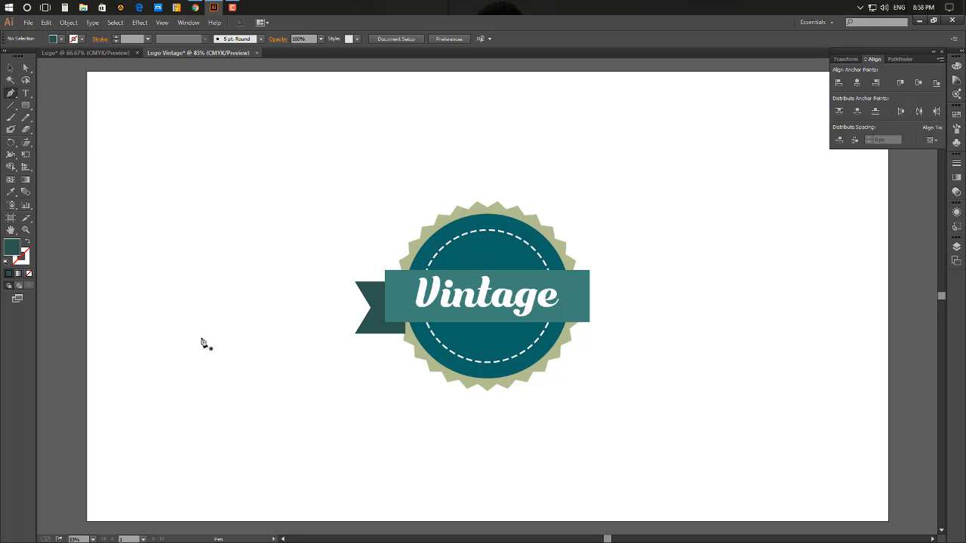
{"action": "left_click", "coordinate": [386, 327]}
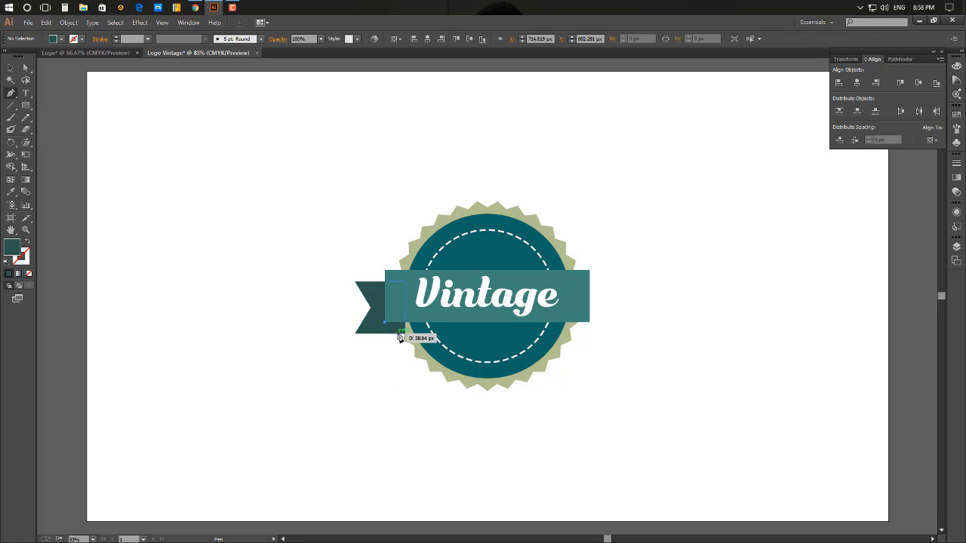
{"action": "double_click", "coordinate": [13, 249]}
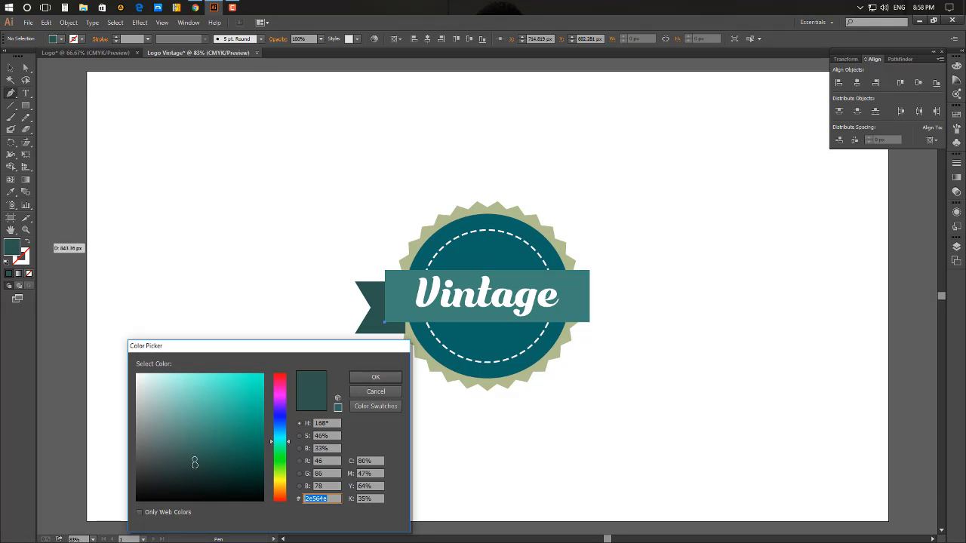
{"action": "left_click_drag", "start_coordinate": [198, 466], "coordinate": [216, 484]}
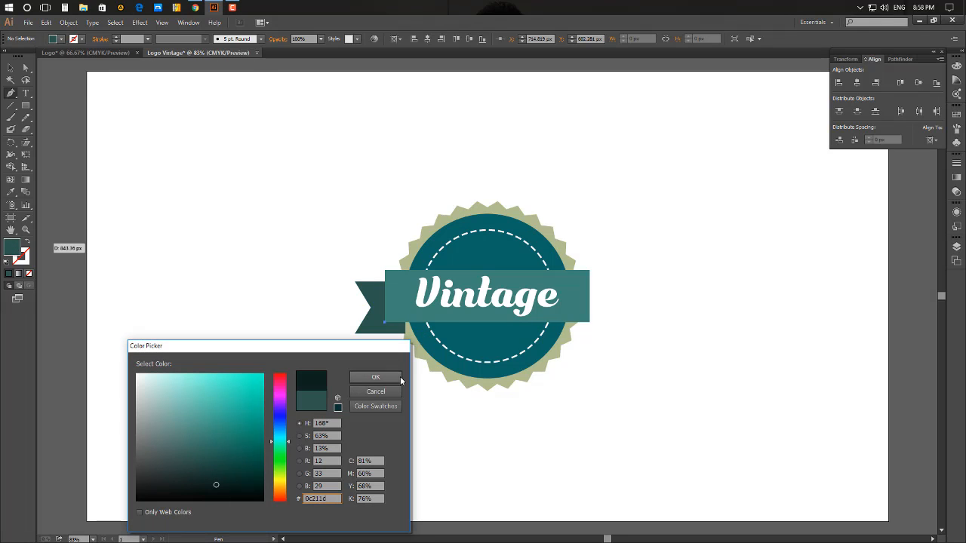
{"action": "left_click", "coordinate": [359, 377]}
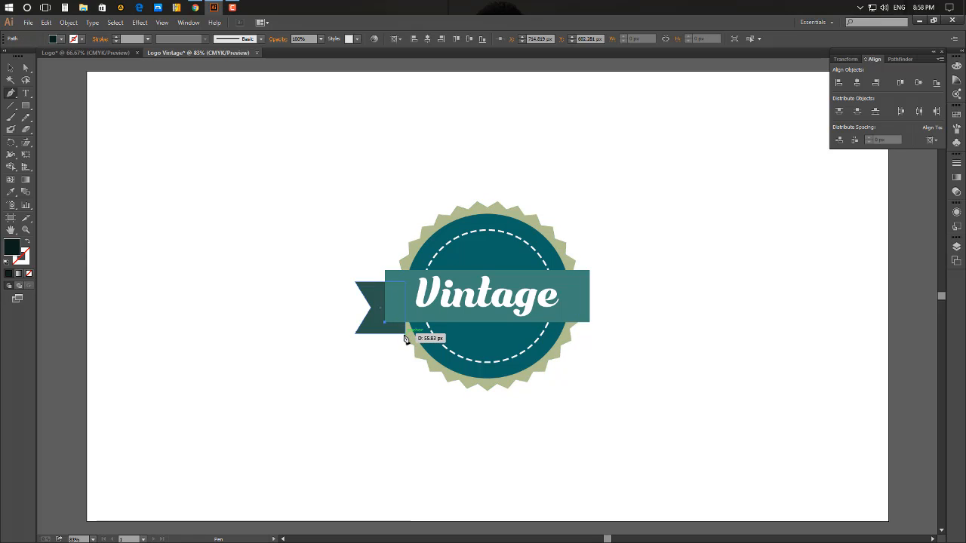
Complete the dark fold triangle, about 49 × 28 px, between the banner's lower edge and the tail's lower inner corner.
{"action": "left_click", "coordinate": [406, 338]}
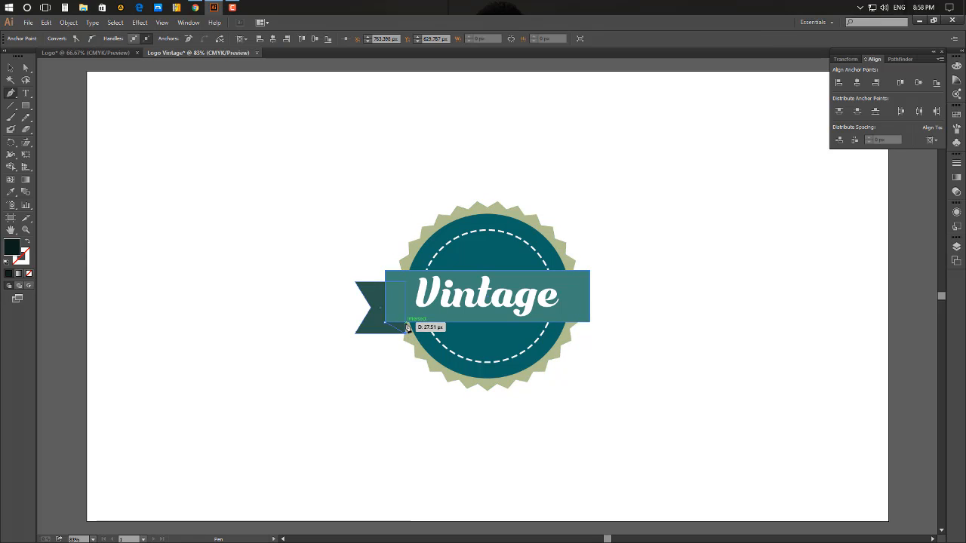
{"action": "left_click", "coordinate": [386, 323]}
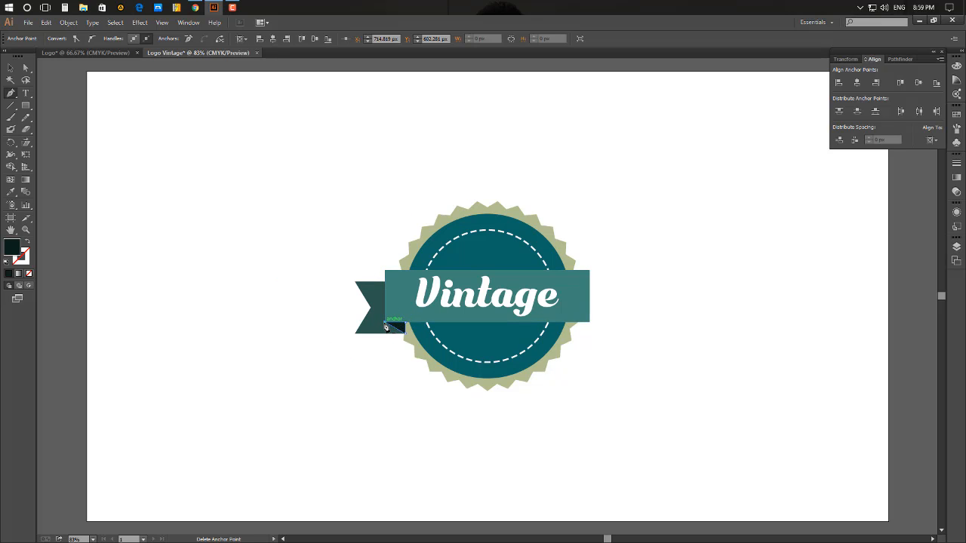
{"action": "left_click", "coordinate": [384, 323]}
{"action": "key", "text": "ctrl+z"}
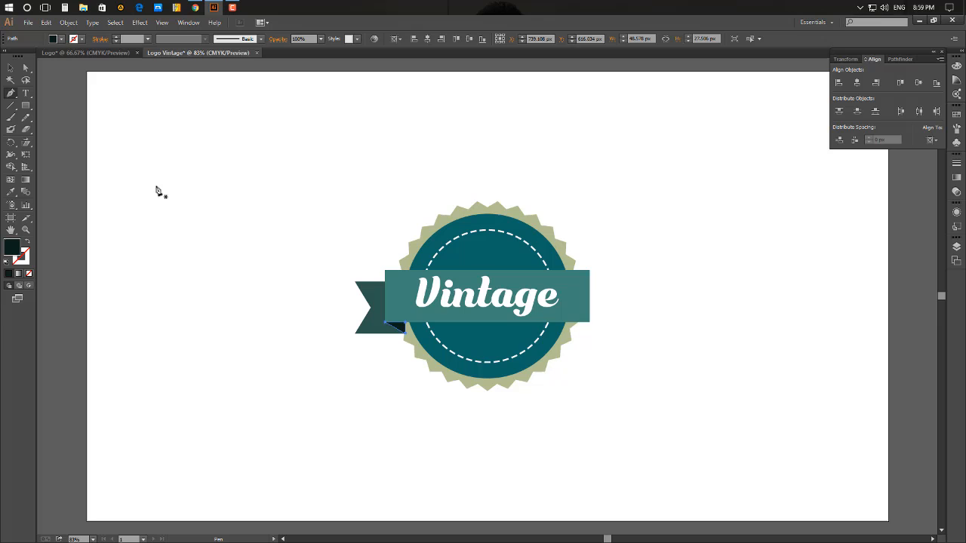
{"action": "left_click", "coordinate": [10, 67]}
{"action": "left_click", "coordinate": [407, 513]}
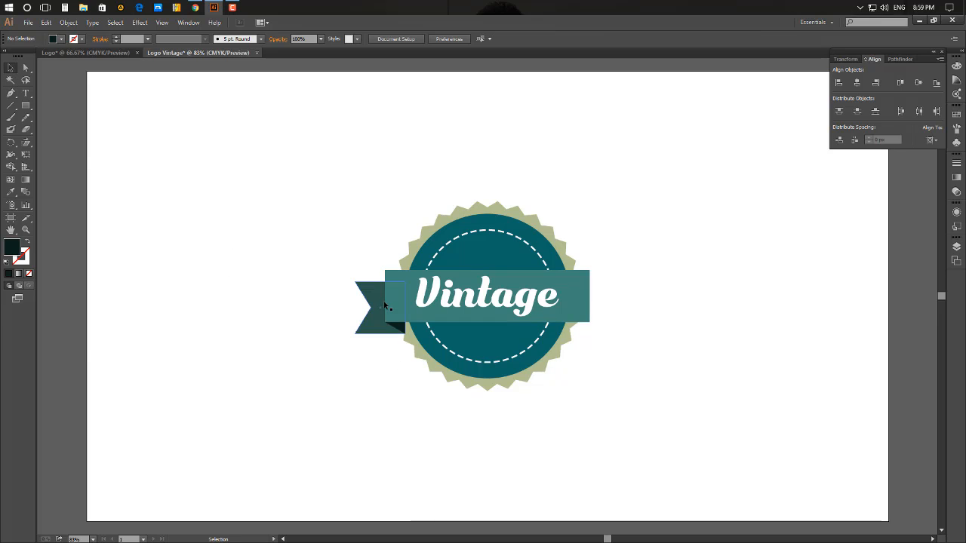
Draw a narrow dark shadow triangle on the tail along the banner's end, from its lower corner to the tail's upper edge.
{"action": "left_click", "coordinate": [11, 92]}
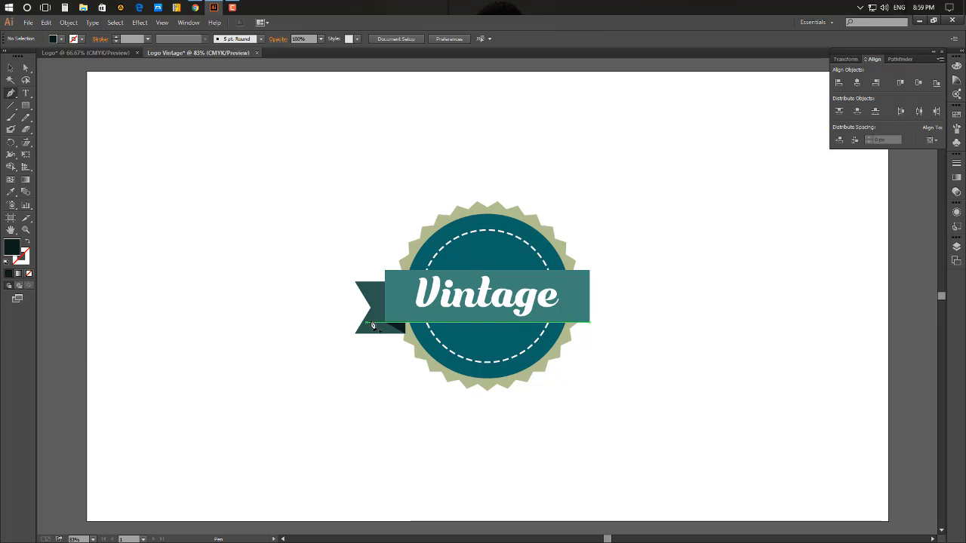
{"action": "left_click", "coordinate": [384, 322]}
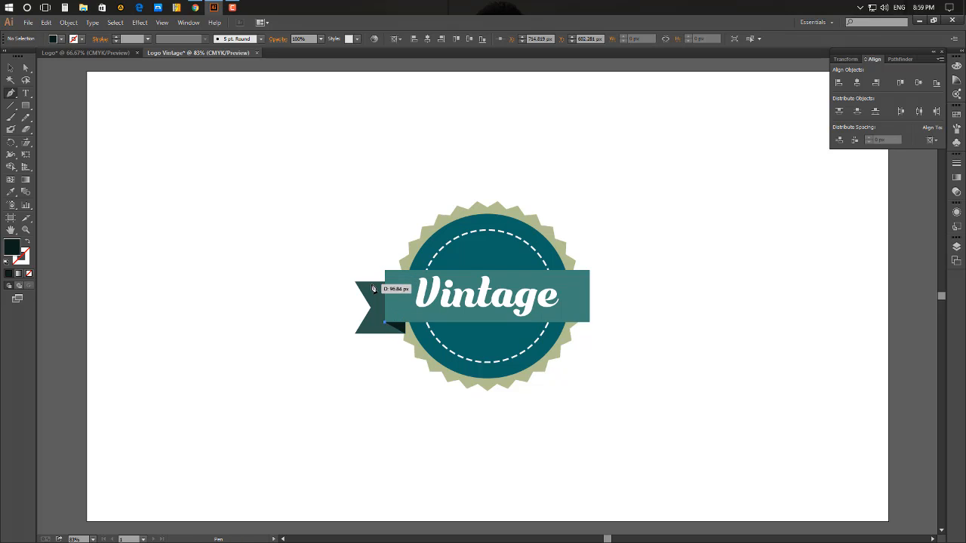
{"action": "left_click", "coordinate": [375, 284]}
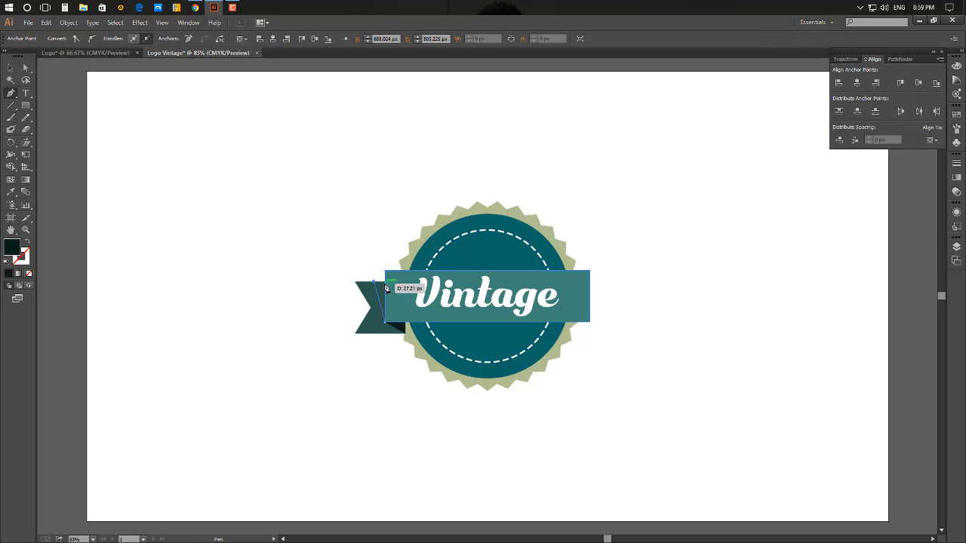
{"action": "left_click", "coordinate": [385, 282]}
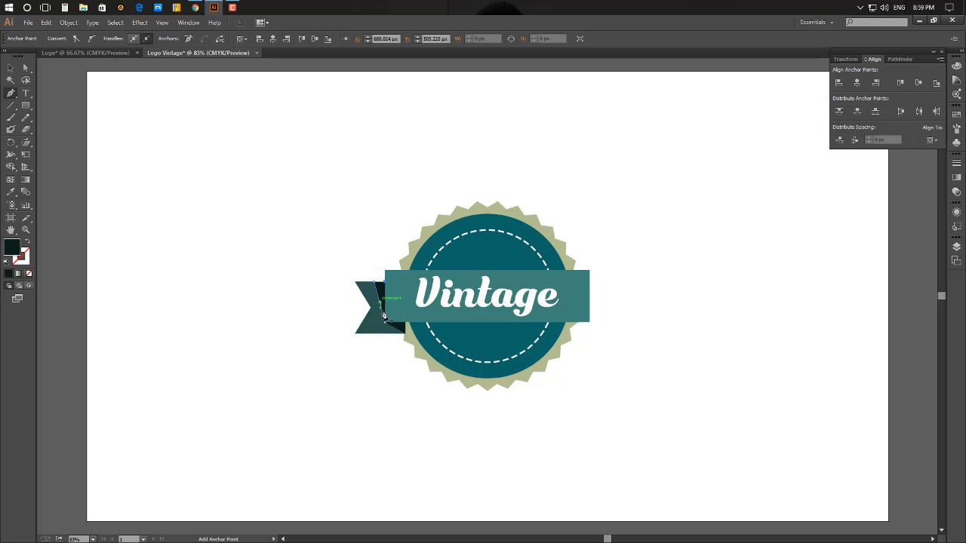
{"action": "left_click", "coordinate": [388, 326]}
{"action": "left_click", "coordinate": [10, 68]}
{"action": "left_click", "coordinate": [427, 487]}
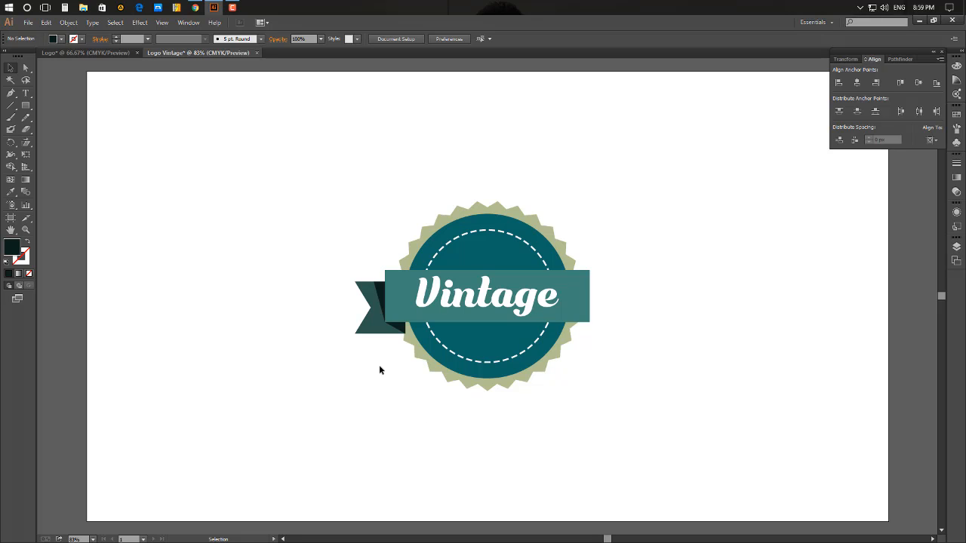
Group the notched ribbon tail with its two dark triangles, leaving the banner out.
{"action": "left_click_drag", "start_coordinate": [373, 323], "coordinate": [365, 294]}
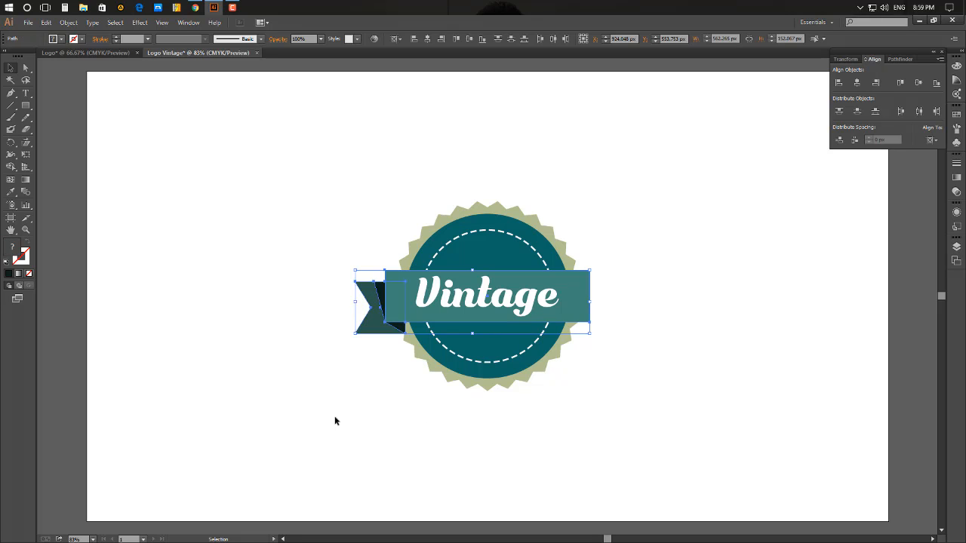
{"action": "left_click", "coordinate": [334, 415]}
{"action": "left_click", "coordinate": [369, 327]}
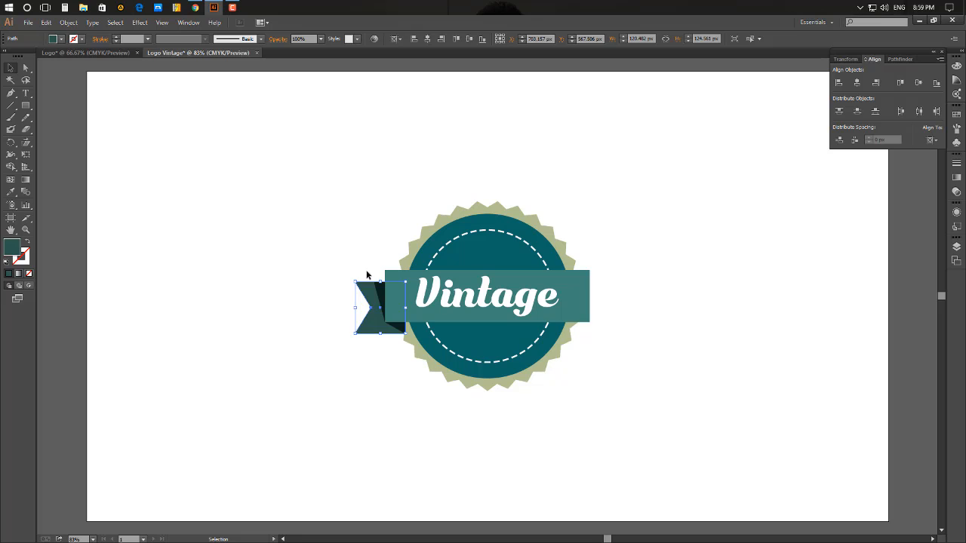
{"action": "left_click", "coordinate": [367, 425]}
{"action": "left_click", "coordinate": [402, 332]}
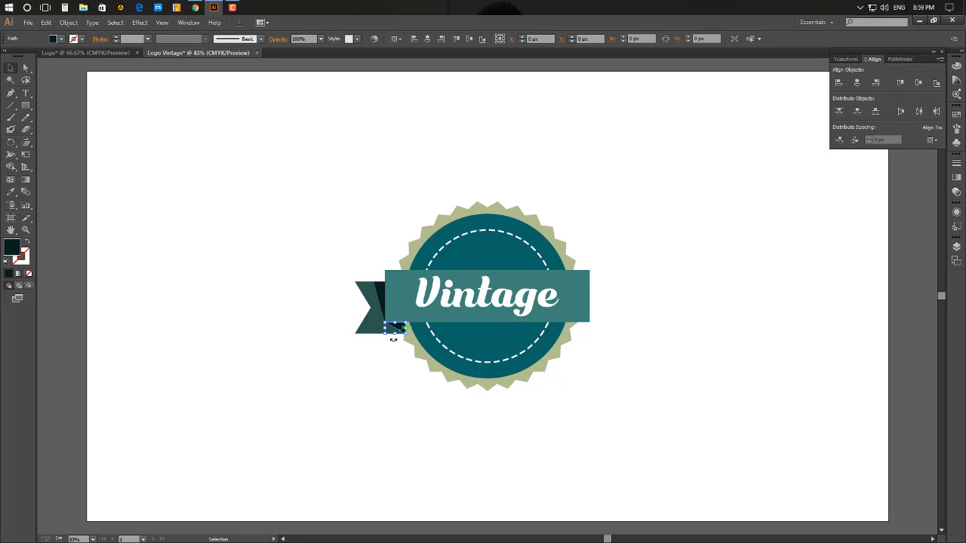
{"action": "left_click", "coordinate": [381, 293], "text": "shift"}
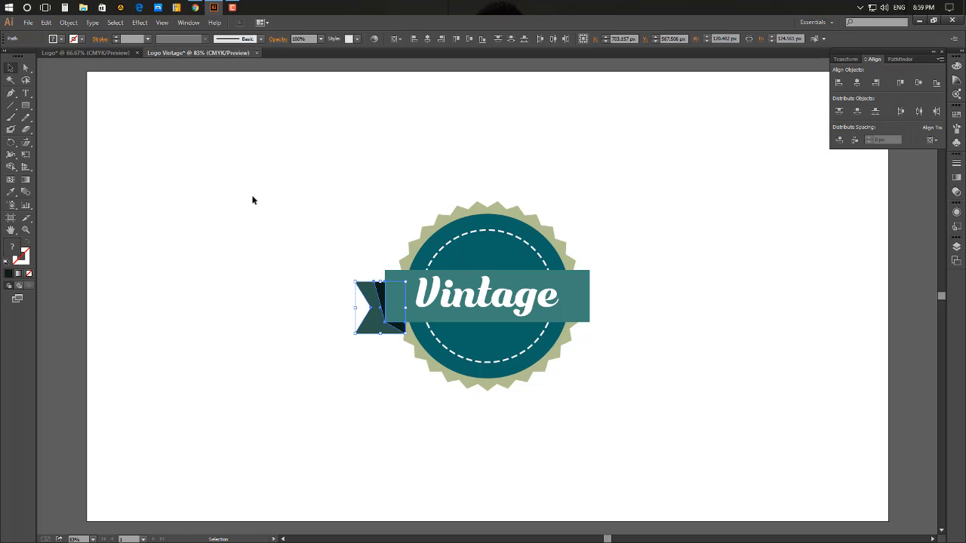
{"action": "left_click", "coordinate": [68, 22]}
{"action": "left_click", "coordinate": [83, 59]}
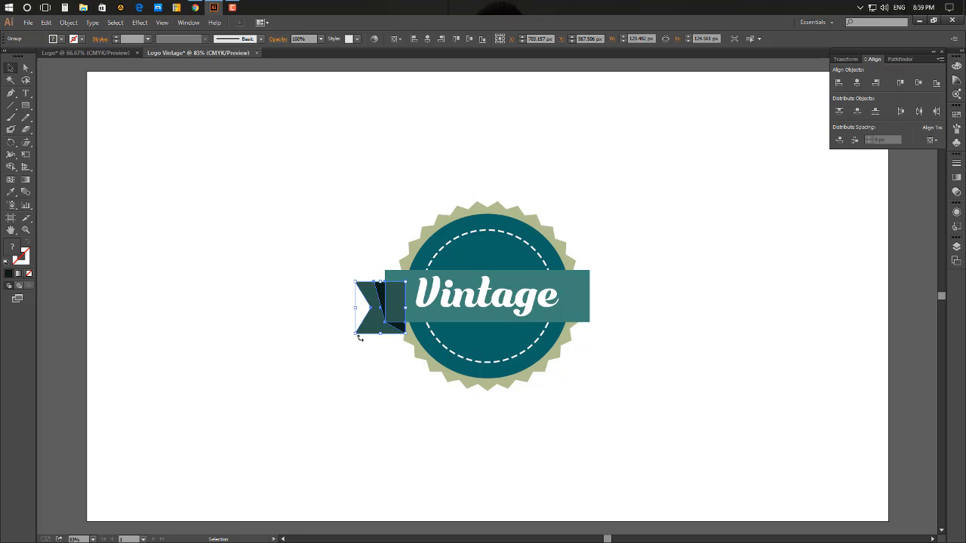
Duplicate the ribbon tail group into the empty area beside the badge and rotate the copy 180°.
{"action": "left_click_drag", "start_coordinate": [378, 327], "coordinate": [277, 337]}
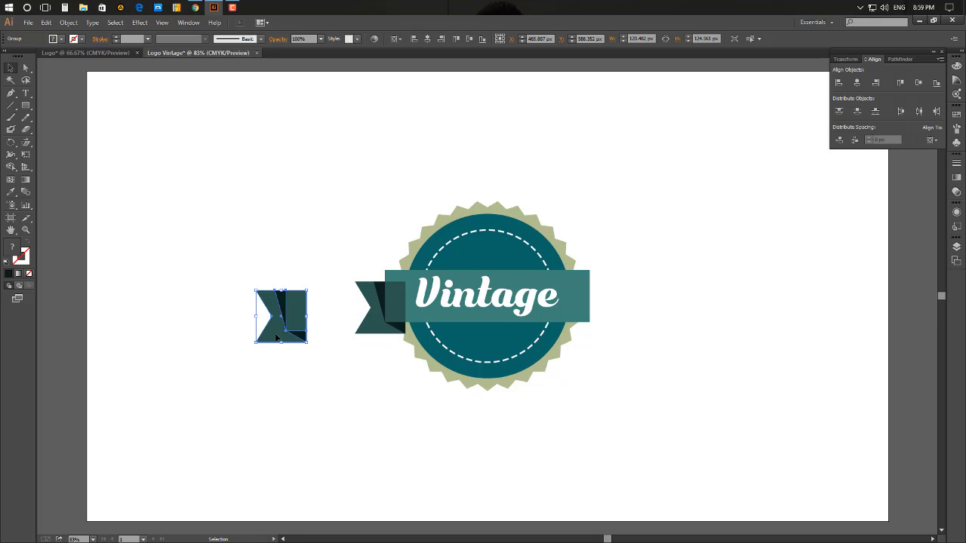
{"action": "left_click", "coordinate": [11, 142]}
{"action": "left_click_drag", "start_coordinate": [304, 345], "coordinate": [301, 301]}
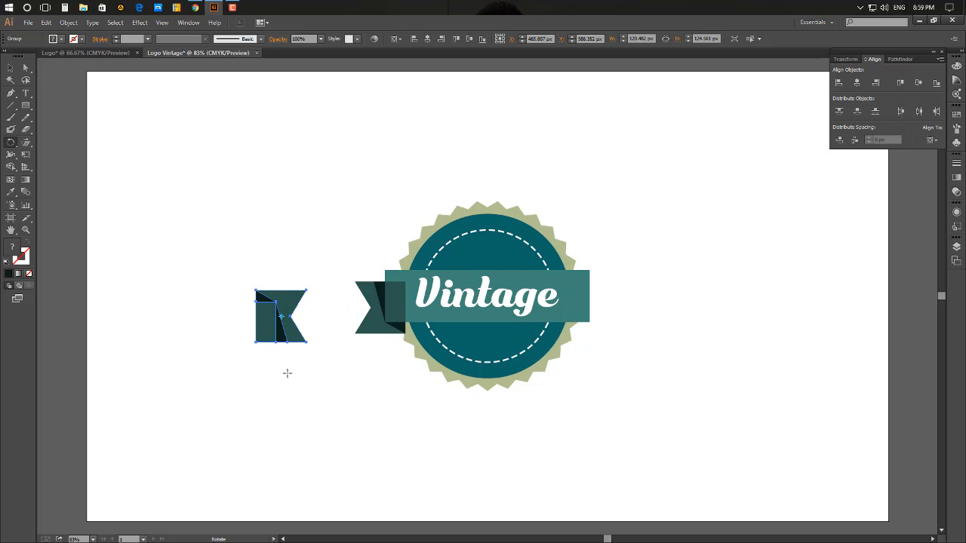
Move the rotated tail copy onto the banner's right end, centred at about X 1217 px, Y 512 px.
{"action": "left_click", "coordinate": [10, 67]}
{"action": "left_click_drag", "start_coordinate": [277, 306], "coordinate": [591, 274]}
{"action": "left_click", "coordinate": [788, 296]}
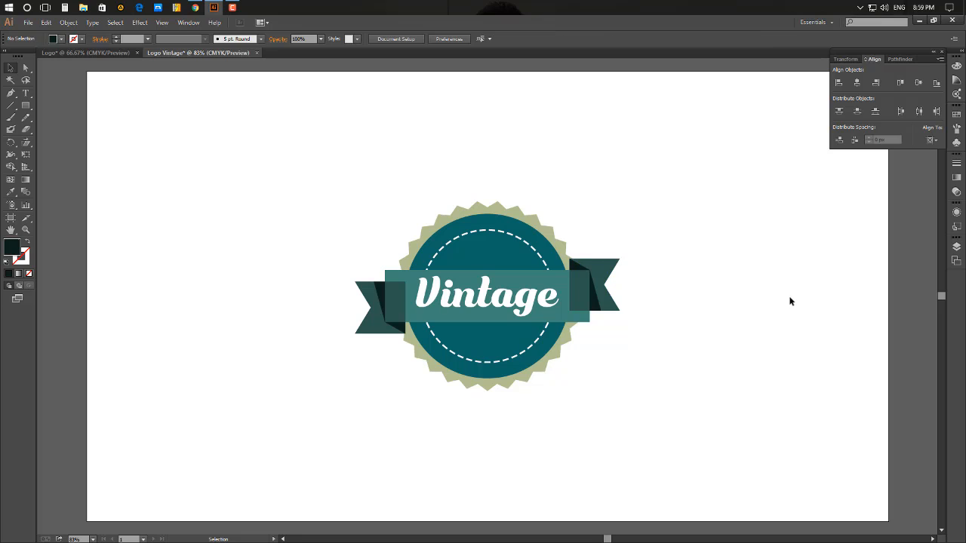
Send the right ribbon tail group backward so it sits behind the Vintage banner.
{"action": "left_click", "coordinate": [608, 285]}
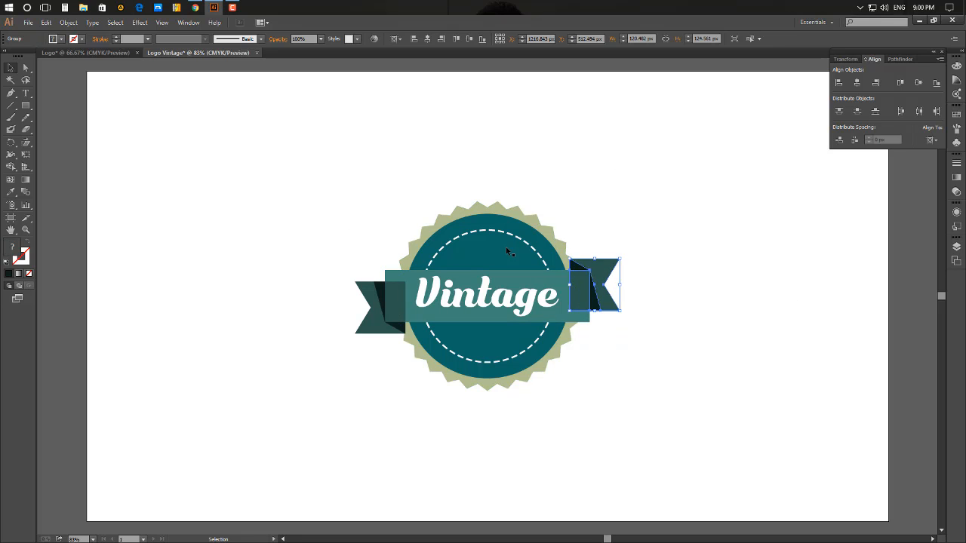
{"action": "right_click", "coordinate": [610, 273]}
{"action": "mouse_move", "coordinate": [688, 356]}
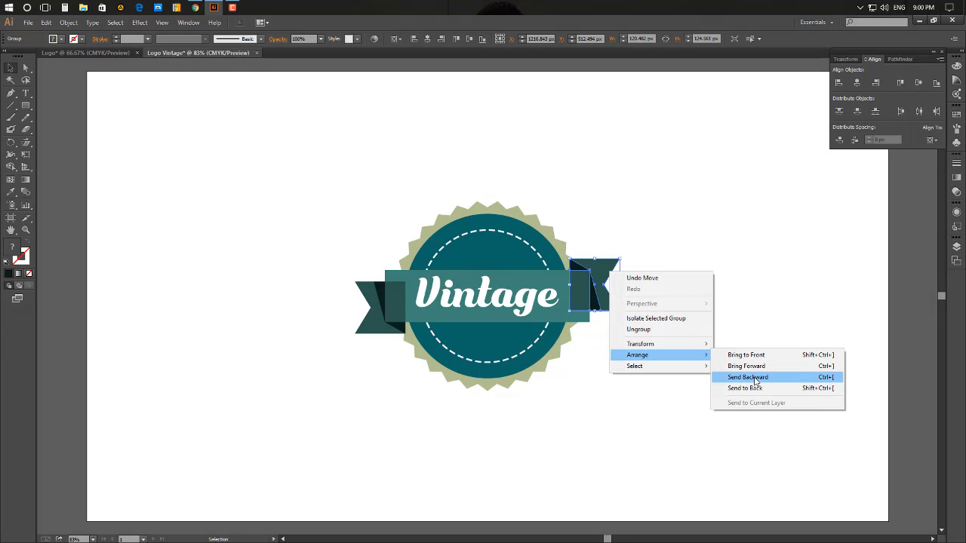
{"action": "left_click", "coordinate": [785, 383]}
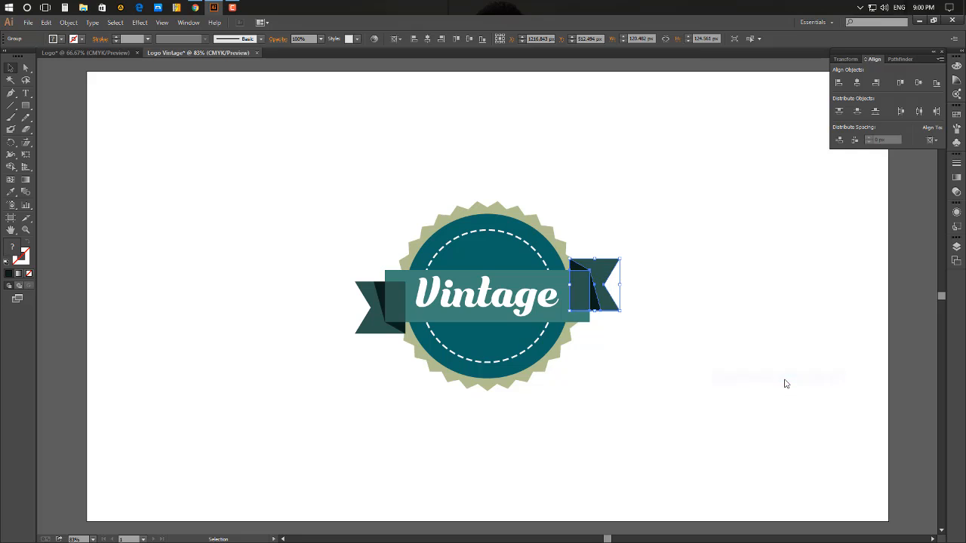
{"action": "key", "text": "ctrl+bracketleft"}
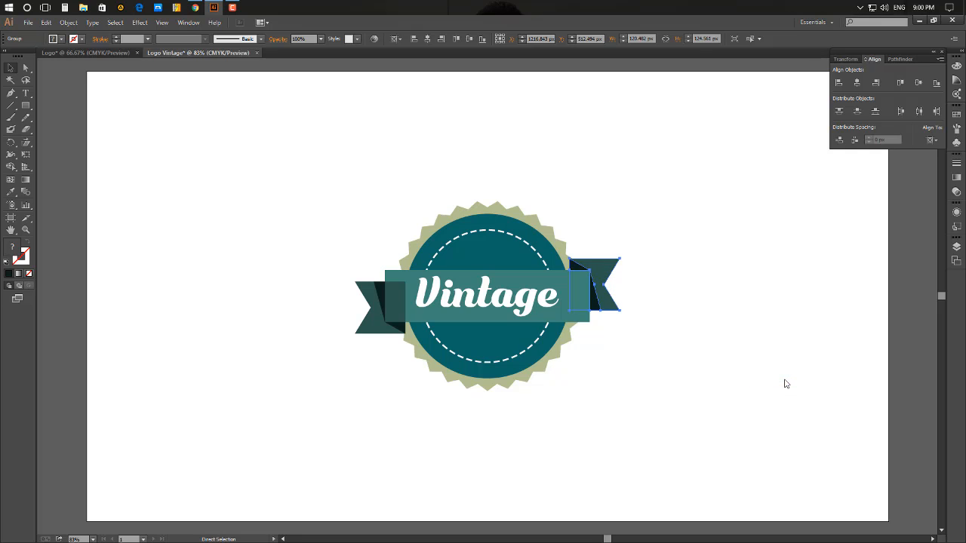
{"action": "key", "text": "v"}
{"action": "left_click", "coordinate": [783, 377]}
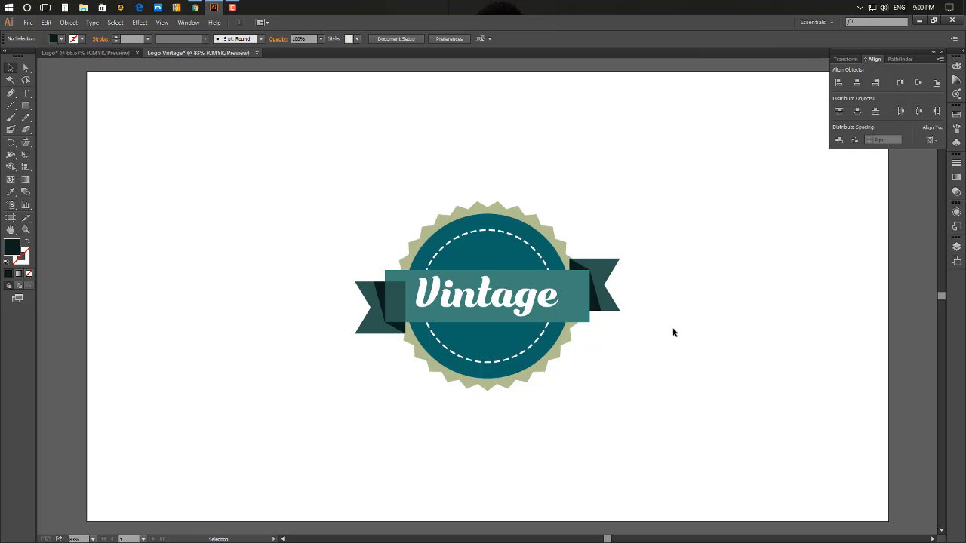
Send the left ribbon tail group backward so it sits behind the Vintage banner.
{"action": "left_click", "coordinate": [372, 324]}
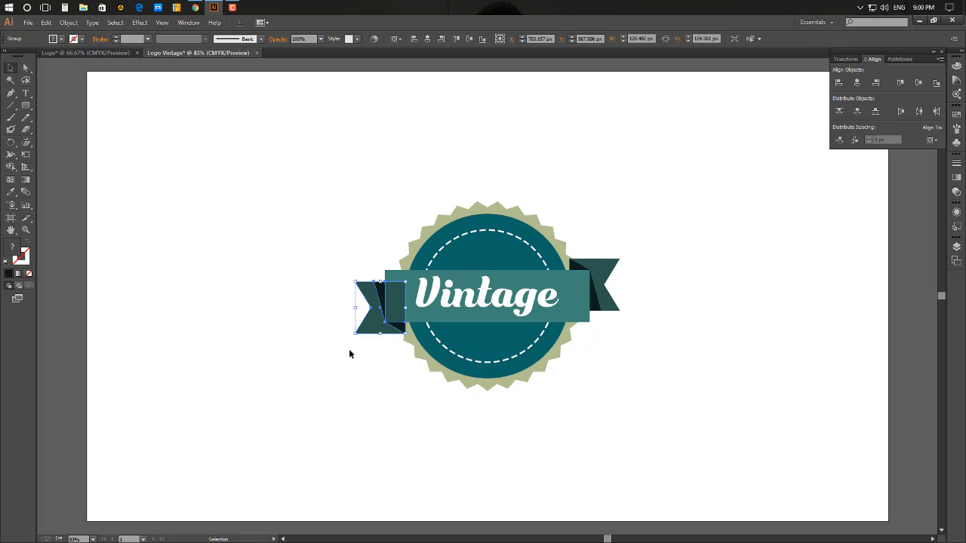
{"action": "right_click", "coordinate": [367, 332]}
{"action": "mouse_move", "coordinate": [456, 411]}
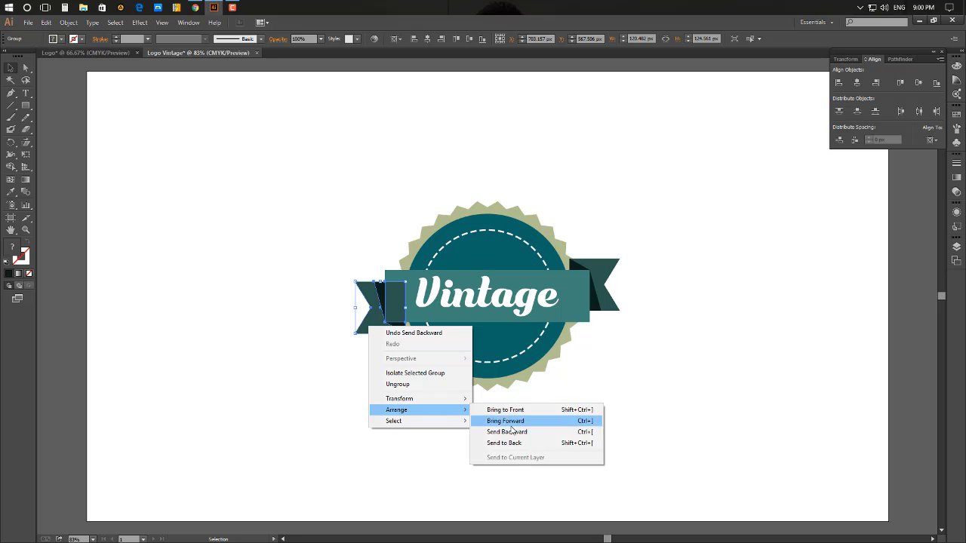
{"action": "left_click", "coordinate": [512, 432]}
{"action": "key", "text": "a"}
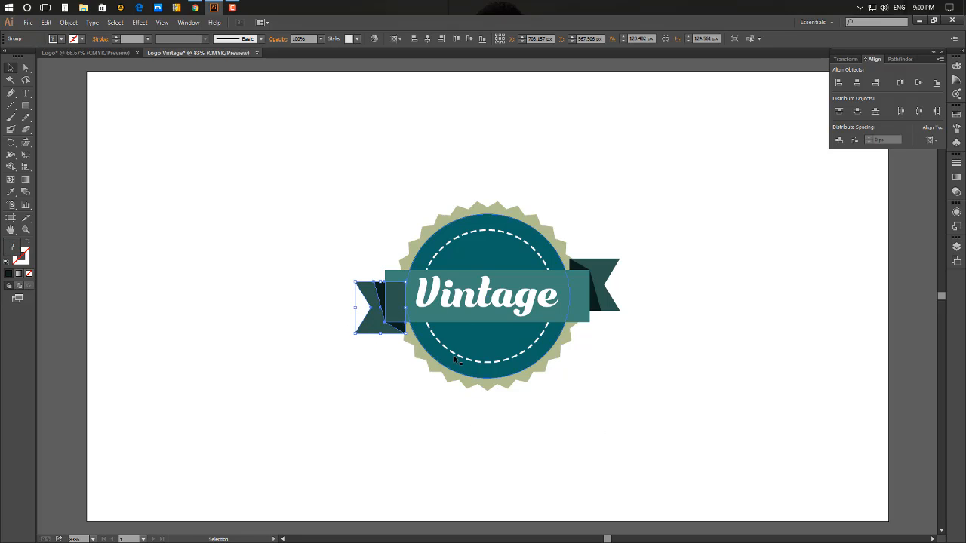
{"action": "key", "text": "v"}
{"action": "left_click", "coordinate": [356, 447]}
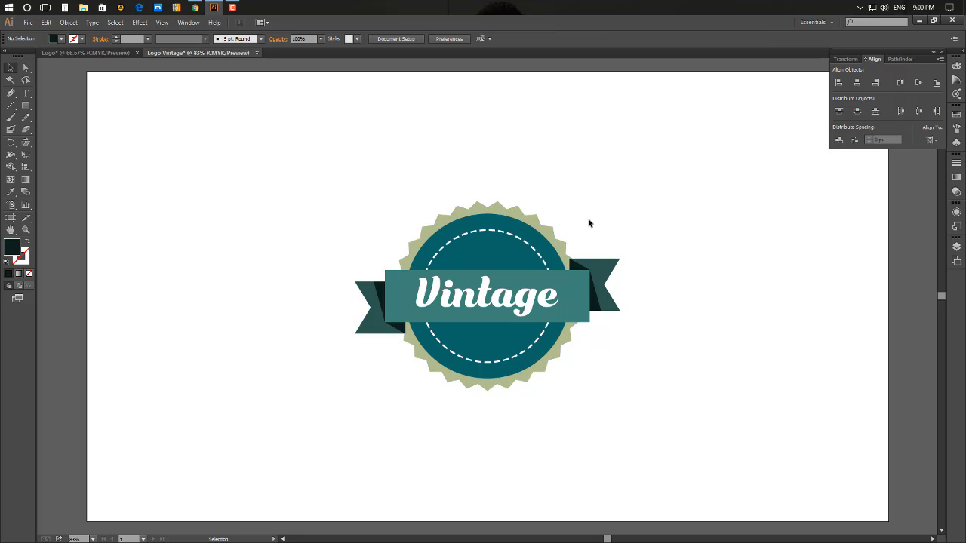
Group the banner, the Vintage lettering and both ribbon tails into one object, leaving the round badge out.
{"action": "left_click", "coordinate": [377, 317]}
{"action": "key", "text": "a"}
{"action": "left_click", "coordinate": [421, 313]}
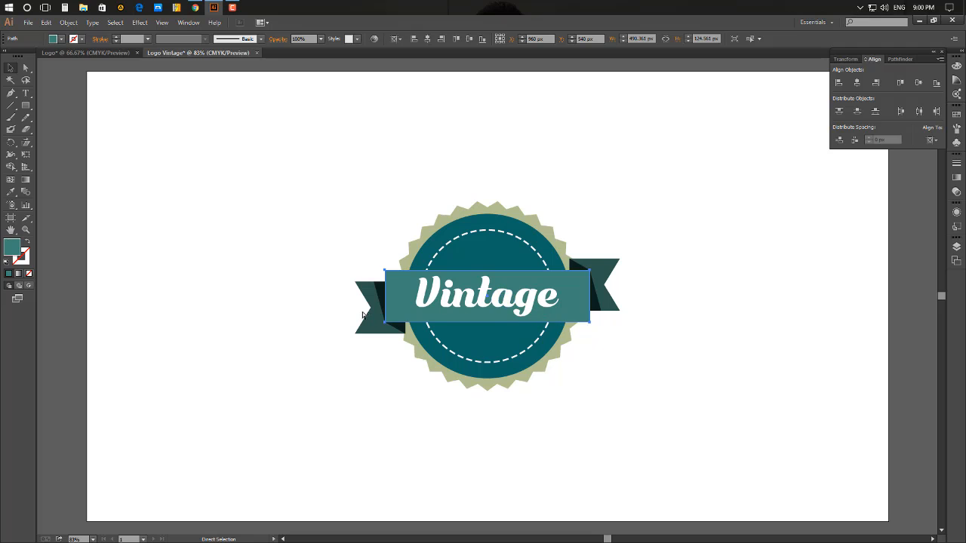
{"action": "key", "text": "v"}
{"action": "left_click", "coordinate": [370, 329]}
{"action": "left_click", "coordinate": [430, 310], "text": "shift"}
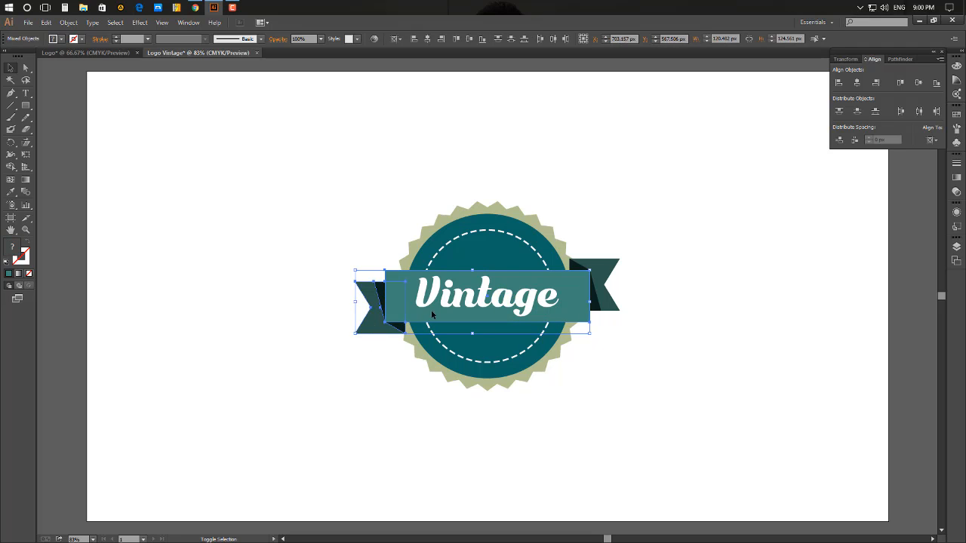
{"action": "left_click", "coordinate": [466, 296], "text": "shift"}
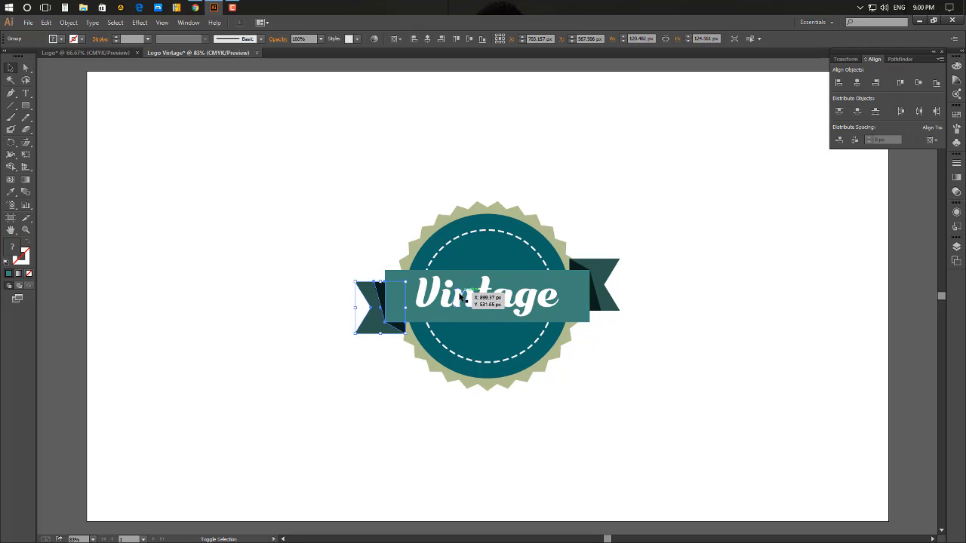
{"action": "left_click", "coordinate": [557, 301], "text": "shift"}
{"action": "left_click", "coordinate": [577, 290], "text": "shift"}
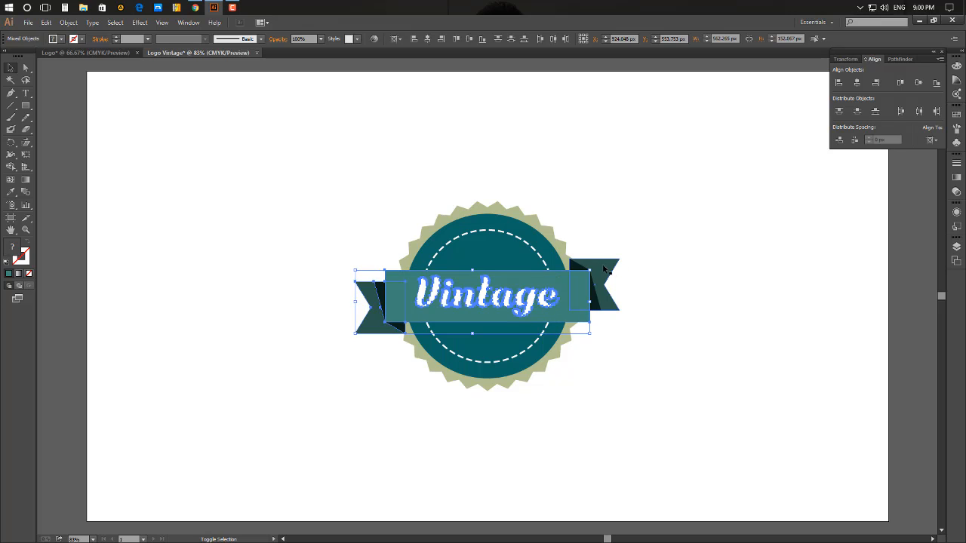
{"action": "left_click", "coordinate": [605, 270], "text": "shift"}
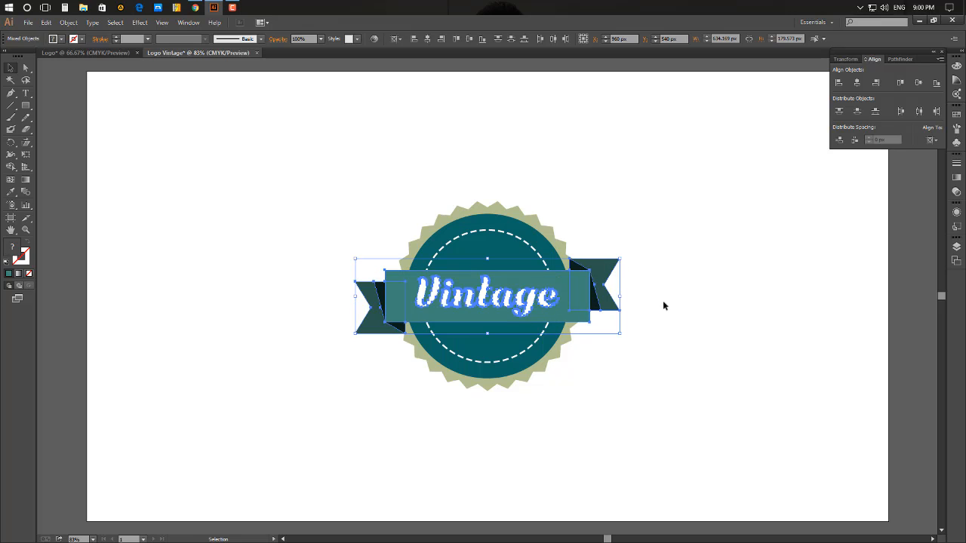
{"action": "left_click", "coordinate": [68, 22]}
{"action": "left_click", "coordinate": [83, 60]}
{"action": "left_click", "coordinate": [193, 374]}
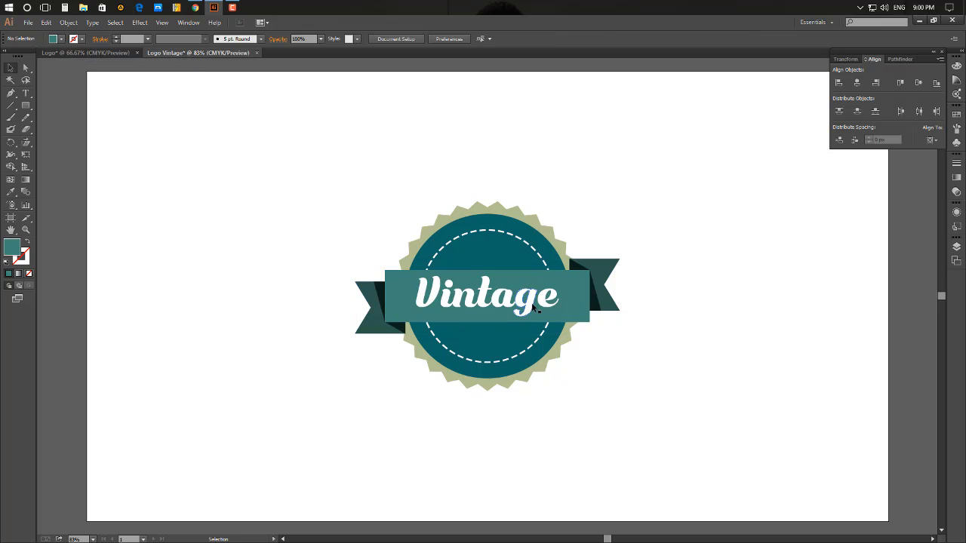
{"action": "left_click_drag", "start_coordinate": [564, 325], "coordinate": [784, 109]}
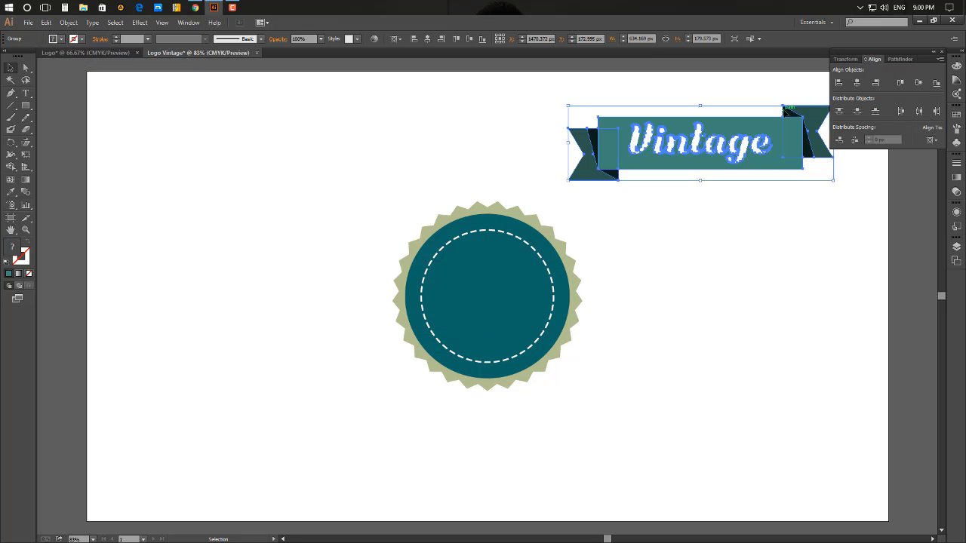
{"action": "key", "text": "ctrl+z"}
{"action": "key", "text": "ctrl+z"}
{"action": "left_click", "coordinate": [728, 146]}
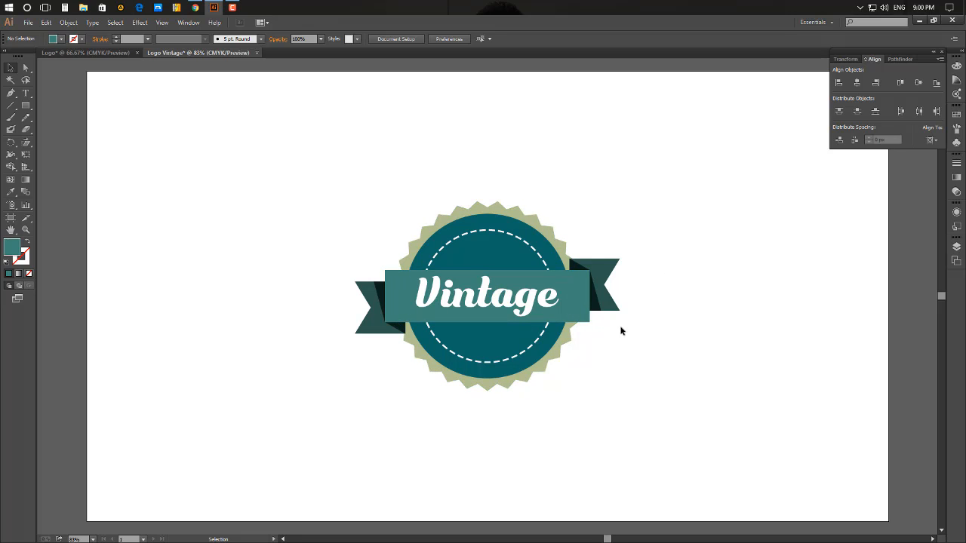
Check the slant in the reference Logo document and shear the ribbon group vertically, rising to the right, to about 312 px overall height.
{"action": "left_click", "coordinate": [81, 54]}
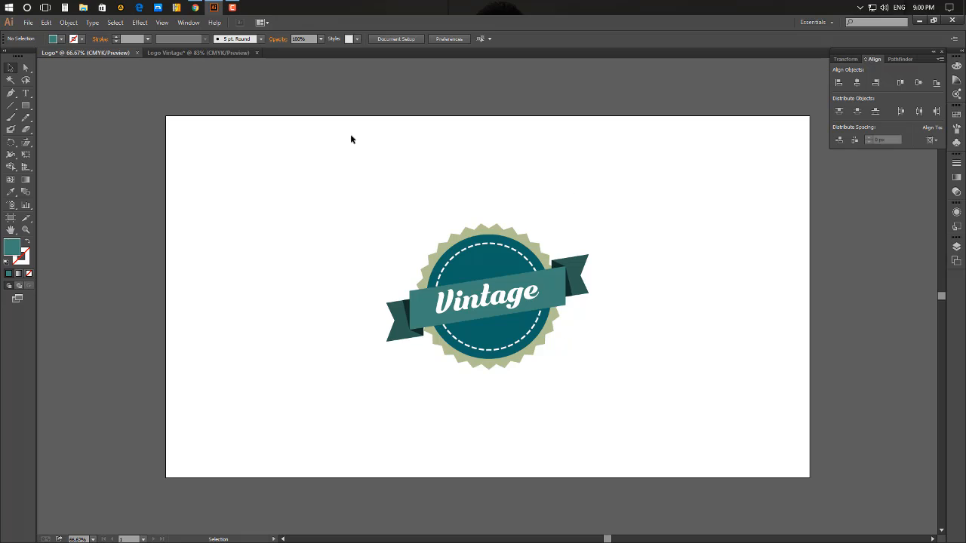
{"action": "left_click", "coordinate": [190, 53]}
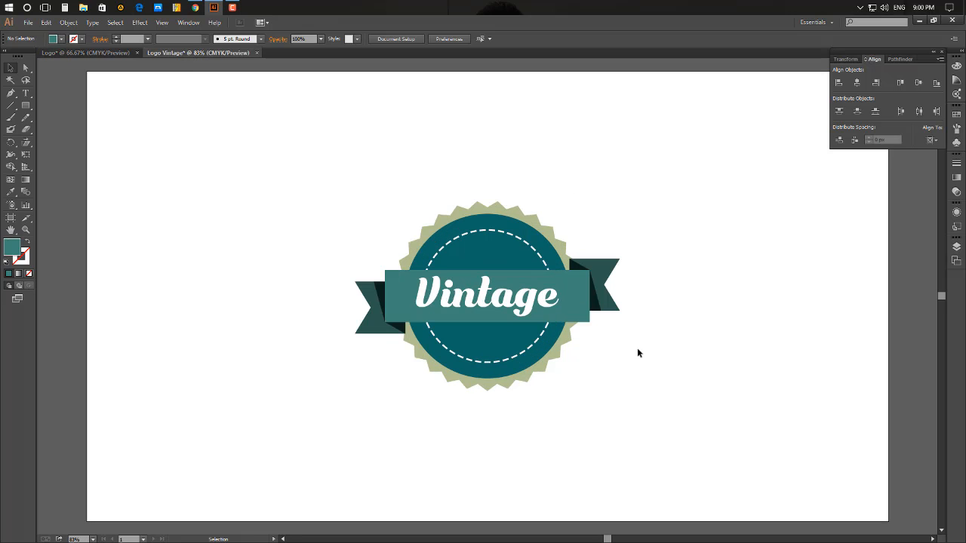
{"action": "left_click", "coordinate": [411, 323]}
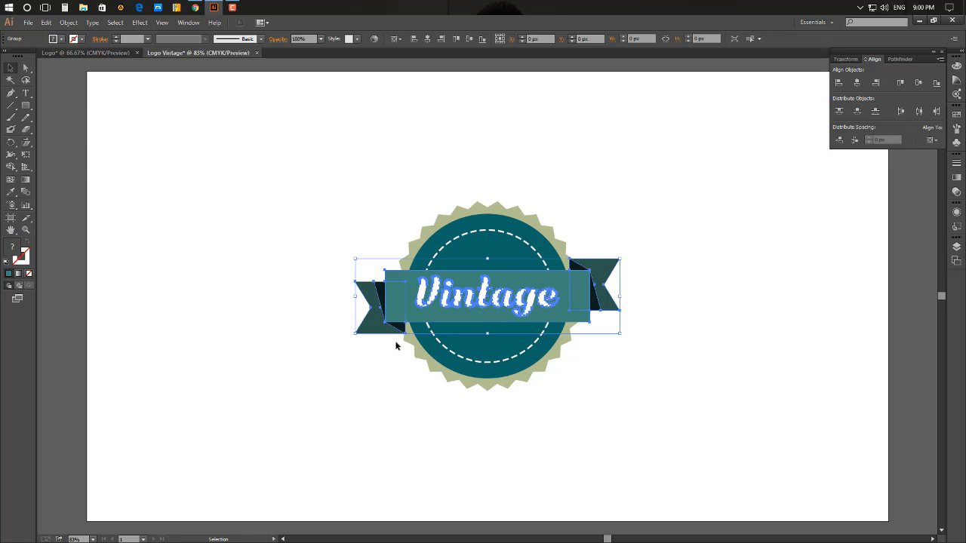
{"action": "left_click", "coordinate": [25, 143]}
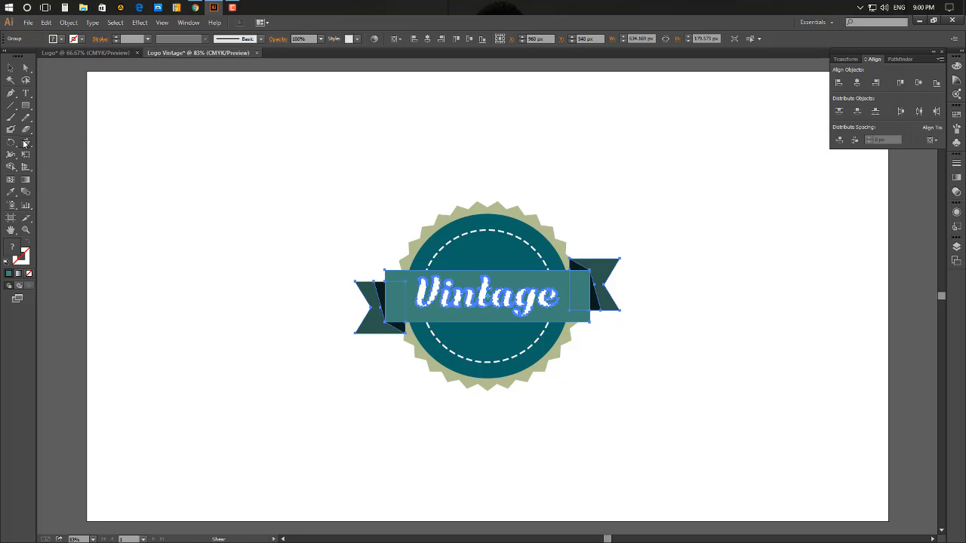
{"action": "left_click_drag", "start_coordinate": [25, 143], "coordinate": [73, 158]}
{"action": "left_click_drag", "start_coordinate": [621, 312], "coordinate": [623, 289]}
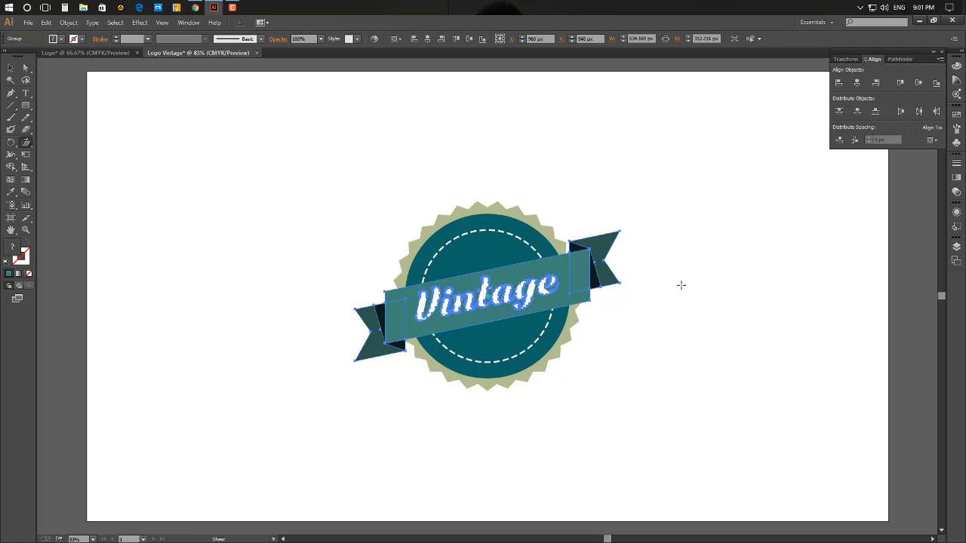
{"action": "left_click", "coordinate": [10, 68]}
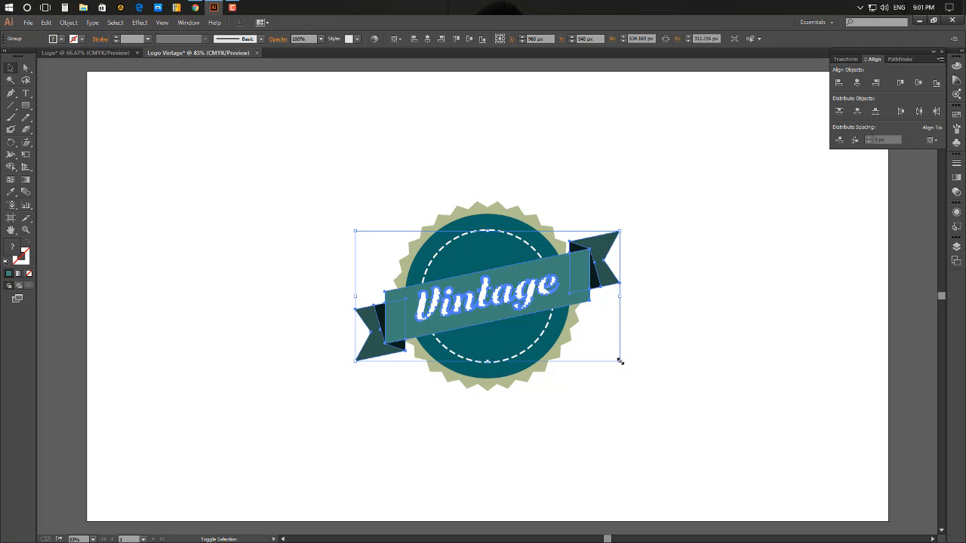
Enlarge the slanted ribbon group proportionally to about 645 × 318 px and centre it horizontally and vertically on the artboard.
{"action": "left_click_drag", "start_coordinate": [619, 361], "coordinate": [624, 364]}
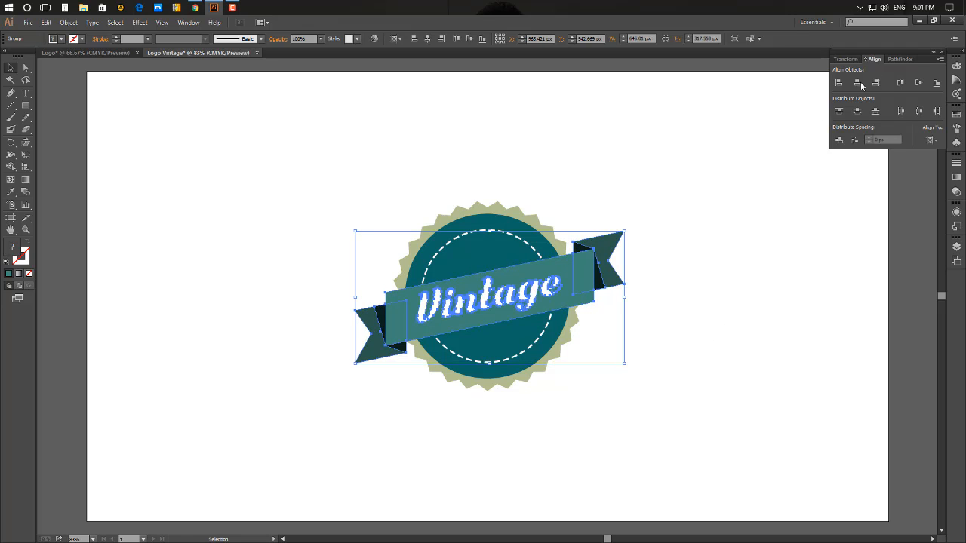
{"action": "left_click", "coordinate": [919, 83]}
{"action": "left_click", "coordinate": [699, 321]}
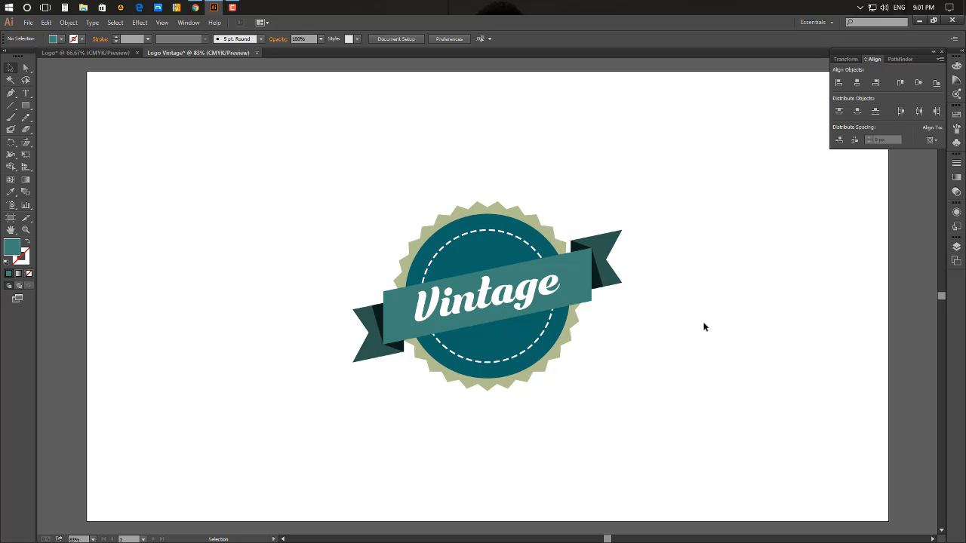
Group the round badge and the slanted ribbon into a single logo object.
{"action": "left_click_drag", "start_coordinate": [319, 163], "coordinate": [737, 430]}
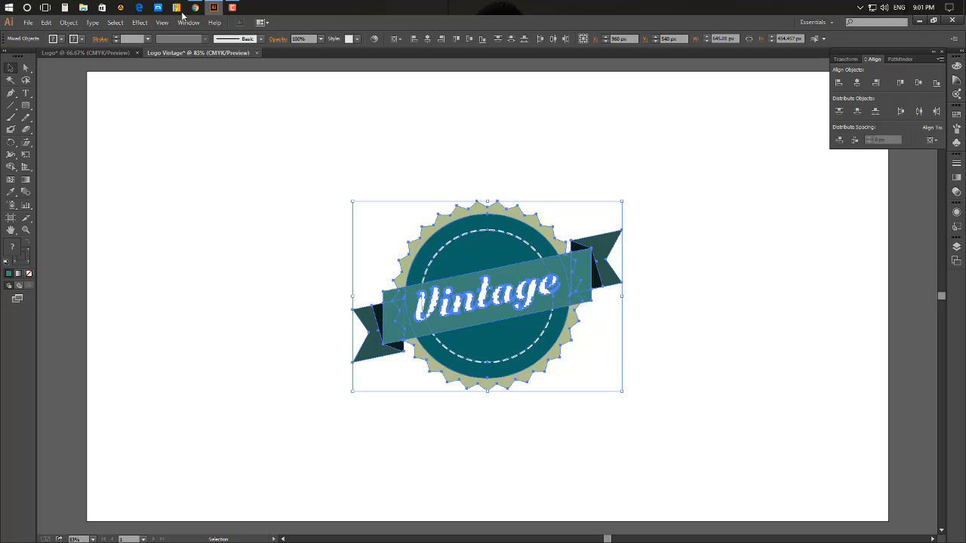
{"action": "left_click", "coordinate": [69, 23]}
{"action": "left_click", "coordinate": [85, 71]}
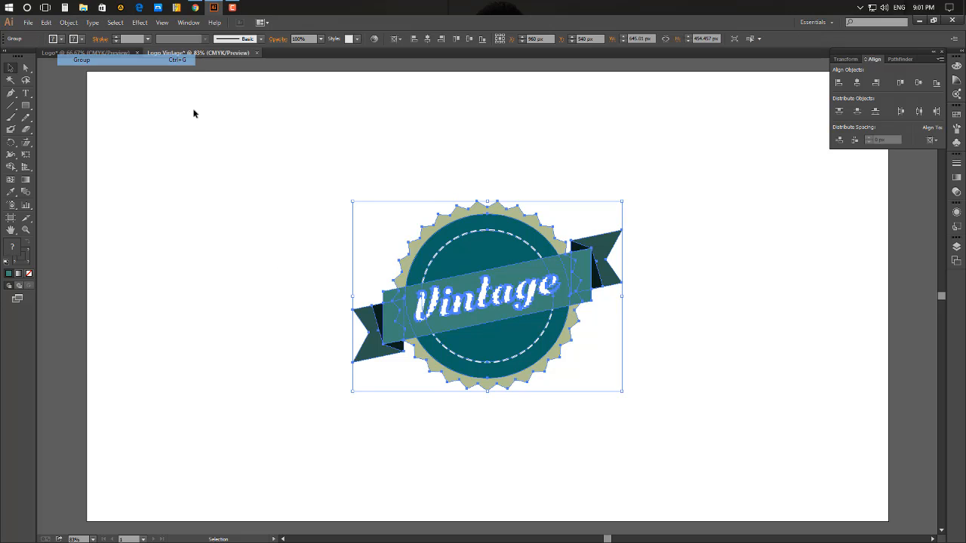
{"action": "left_click", "coordinate": [382, 161]}
{"action": "left_click_drag", "start_coordinate": [541, 243], "coordinate": [709, 66]}
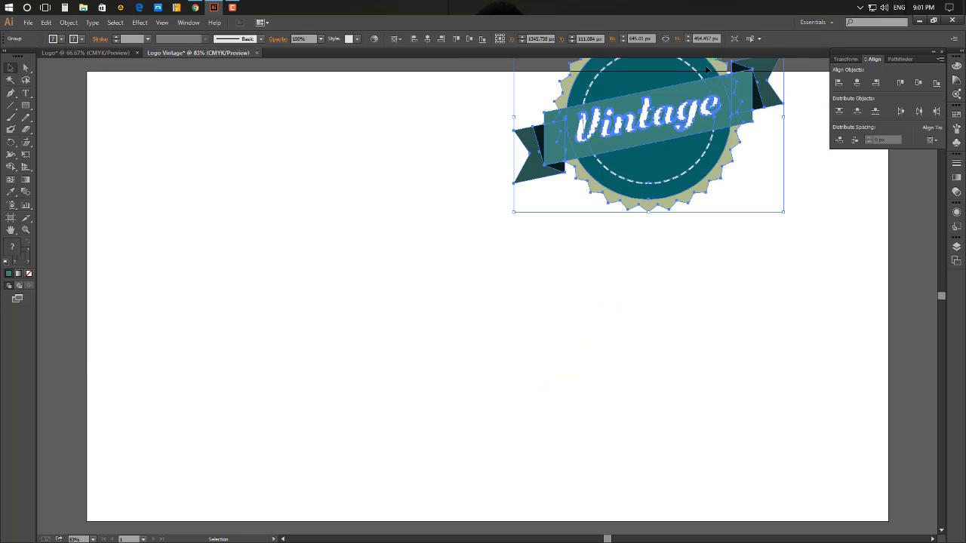
{"action": "key", "text": "ctrl+z"}
{"action": "left_click", "coordinate": [694, 286]}
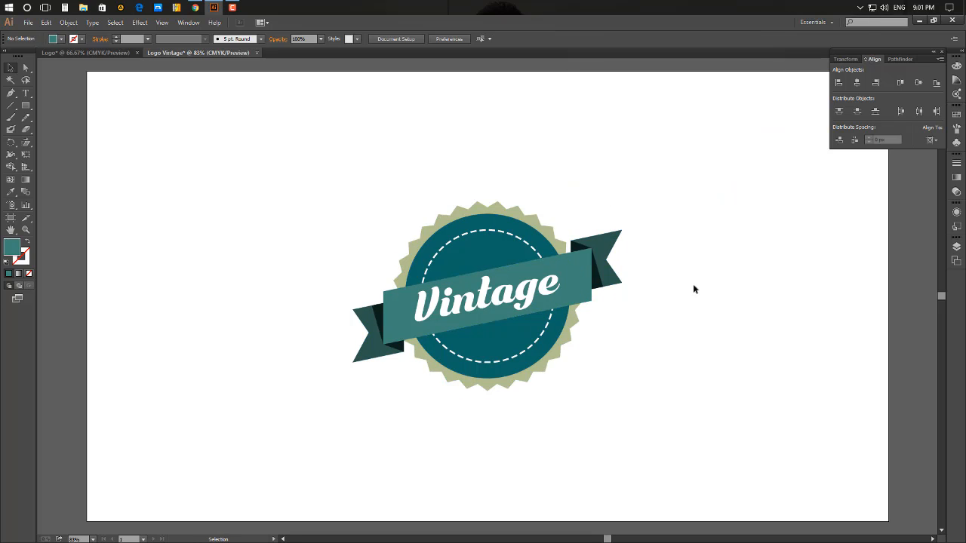